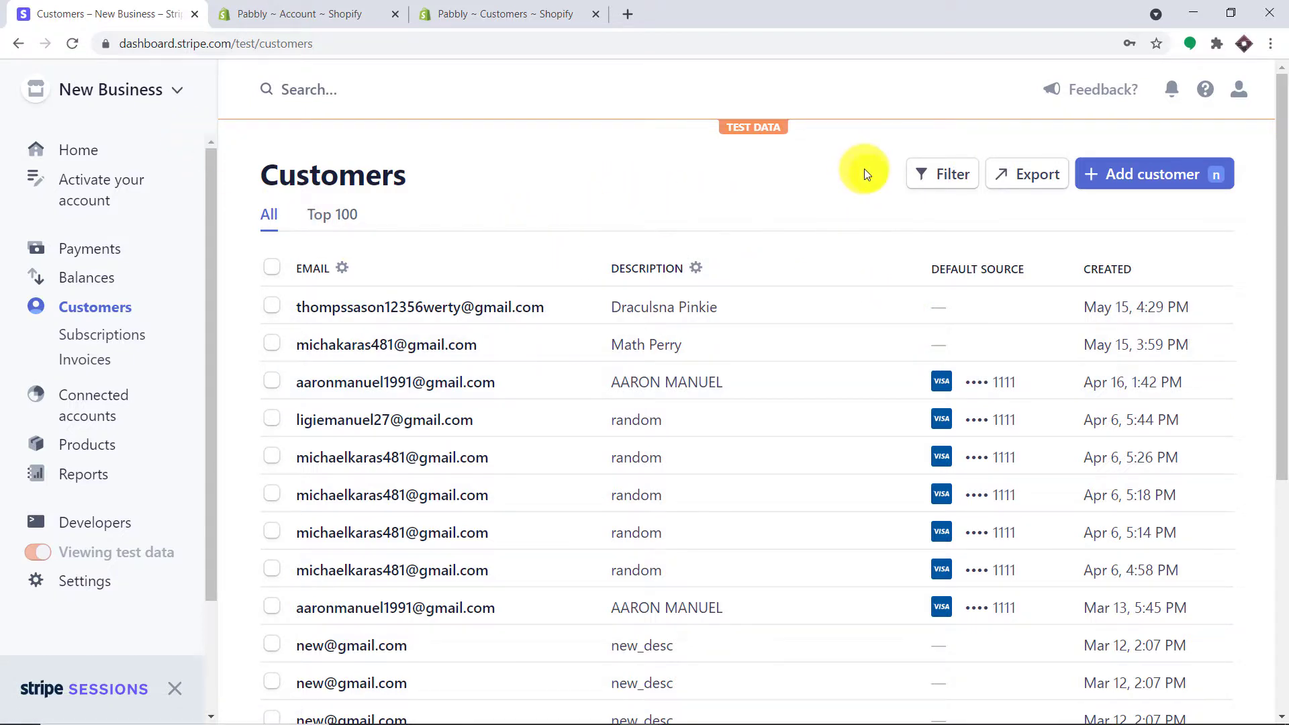
Open Stripe's Add customer form and enter the customer's full name and account email.
left_click(1170, 169)
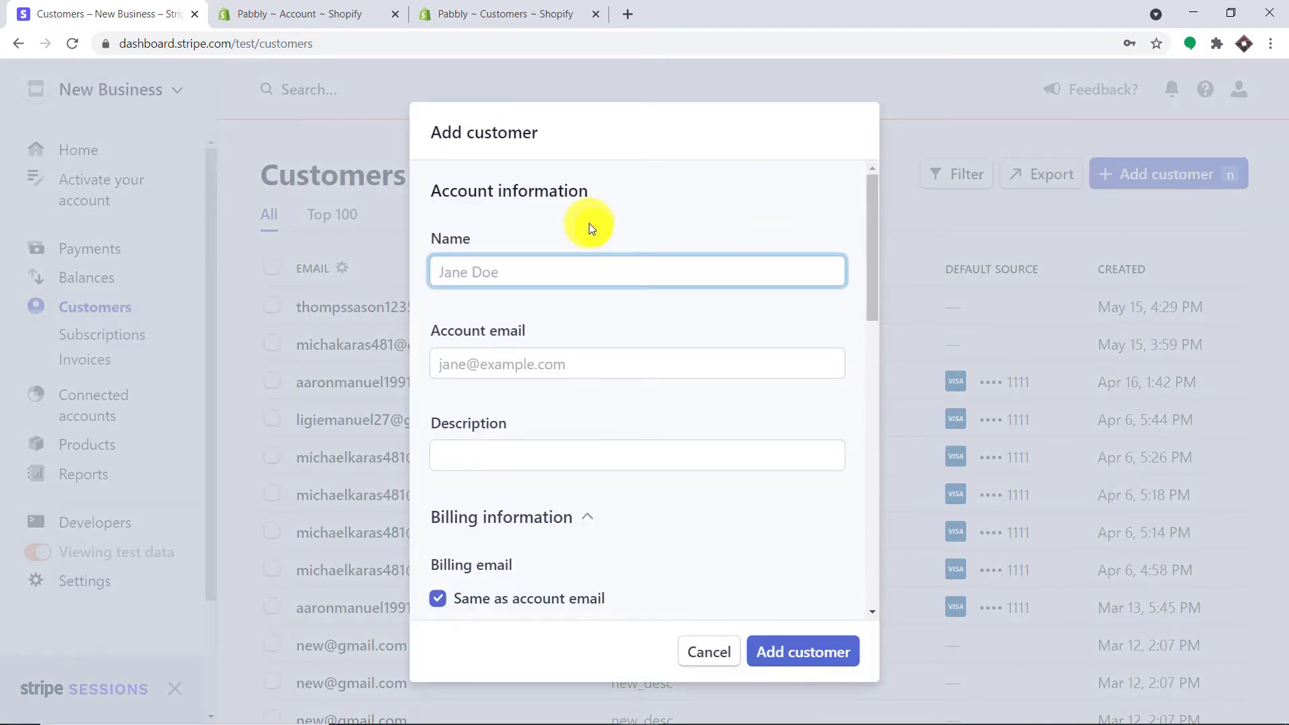
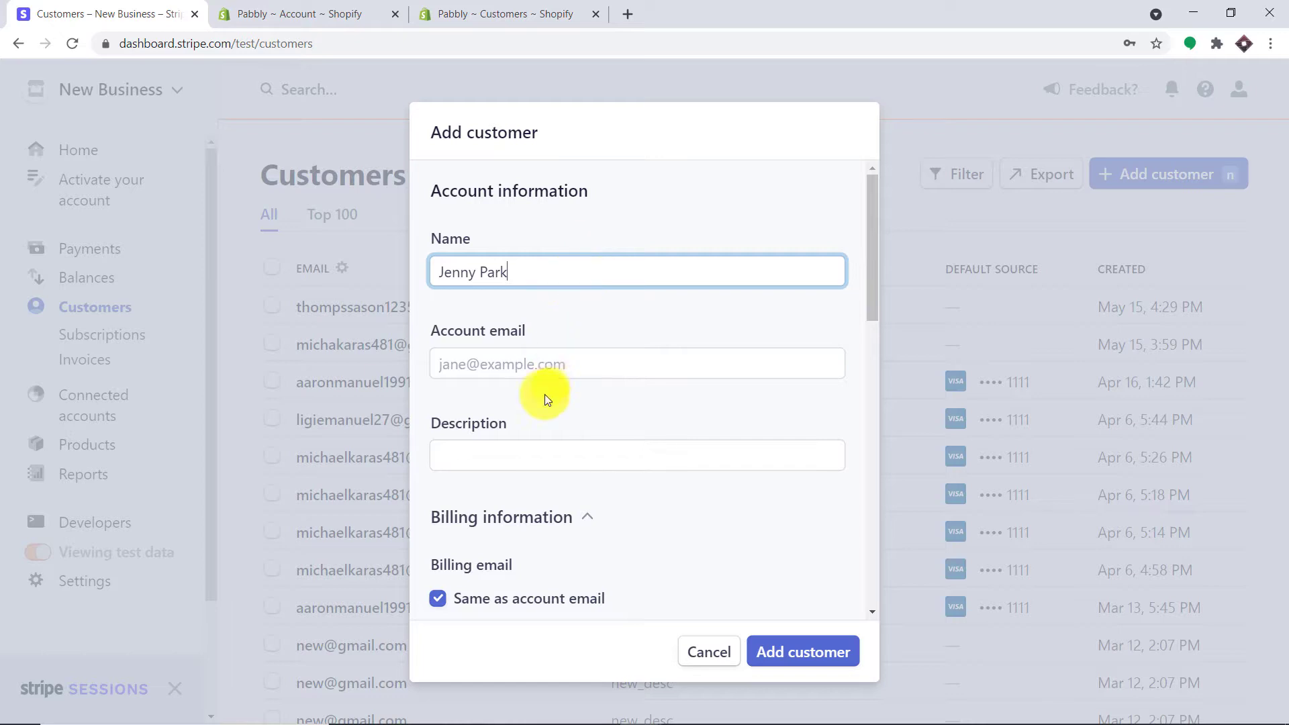
left_click(545, 369)
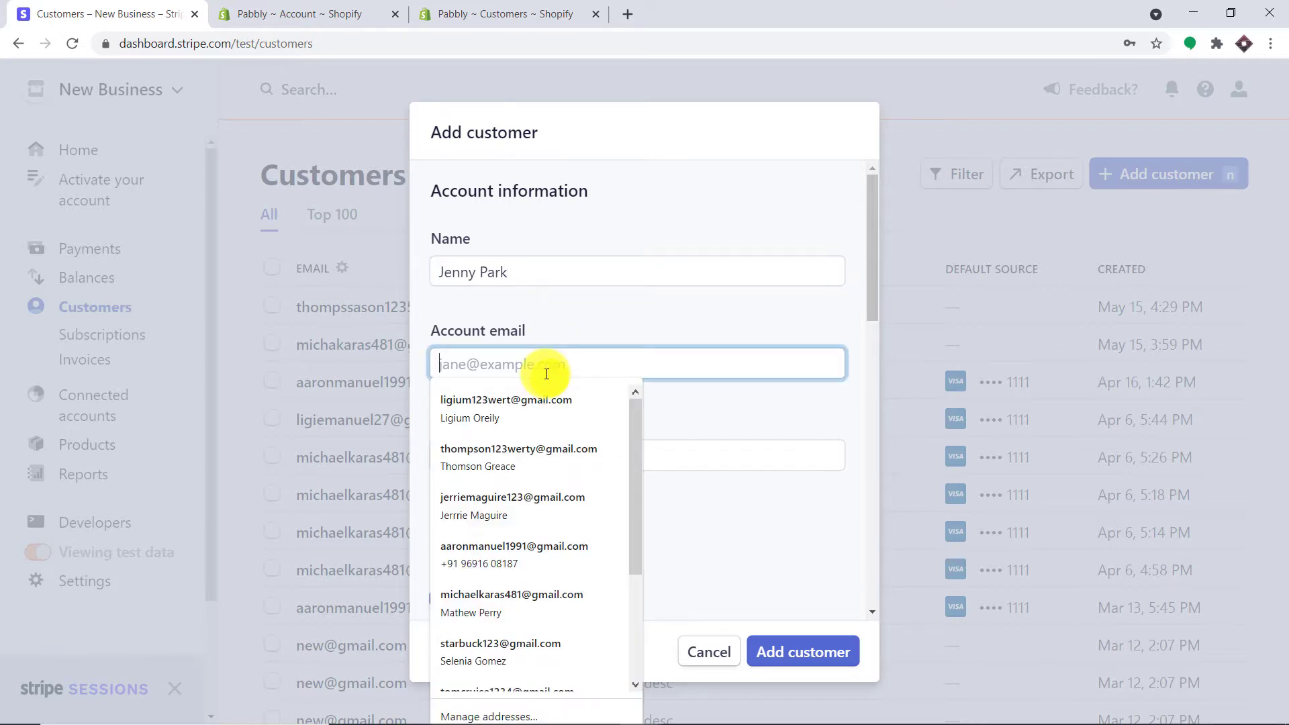
Set the billing country to India and fill in both address lines, city and postal code.
scroll(551, 383, "down", 5)
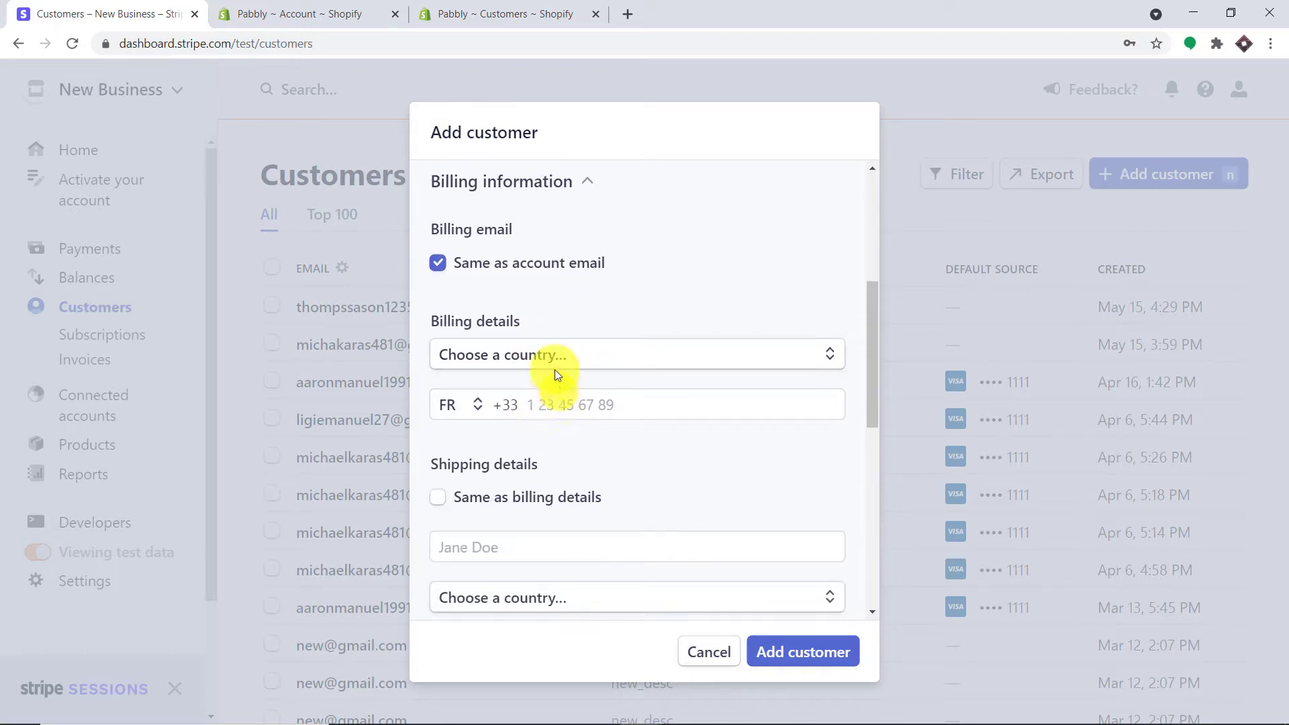
left_click(556, 364)
type("india")
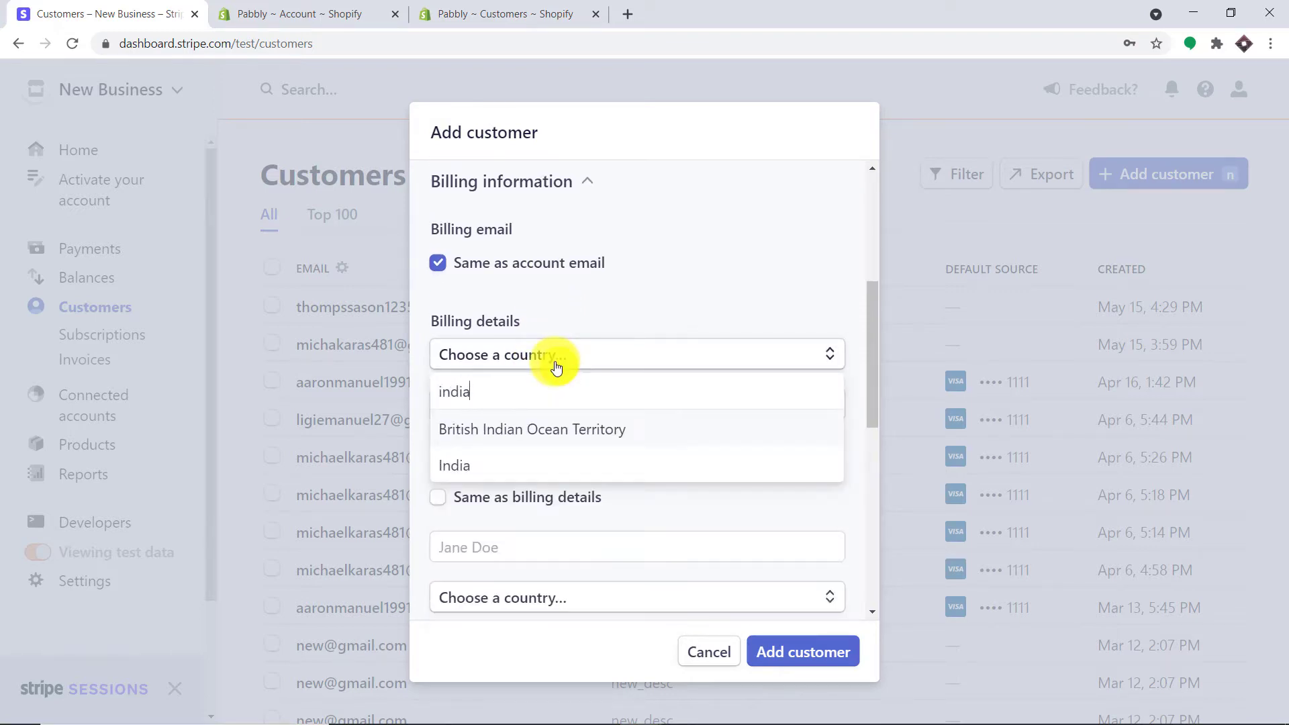
left_click(528, 463)
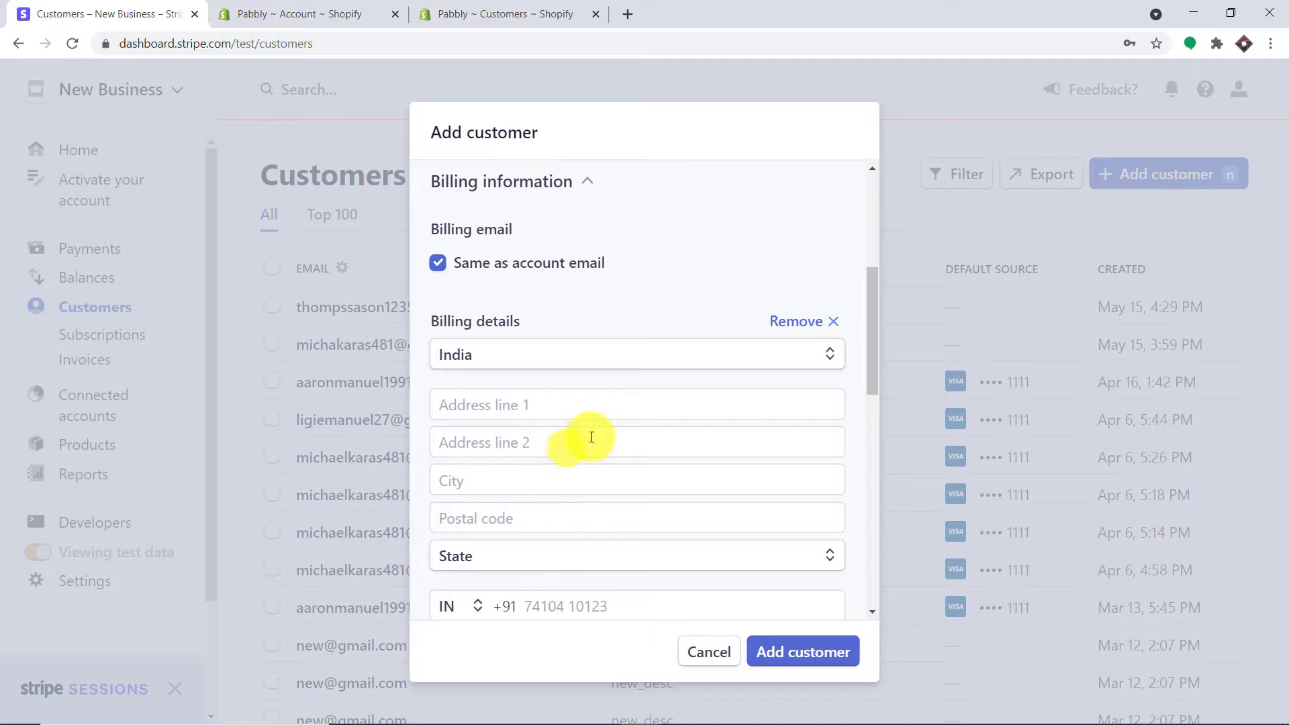
left_click(640, 394)
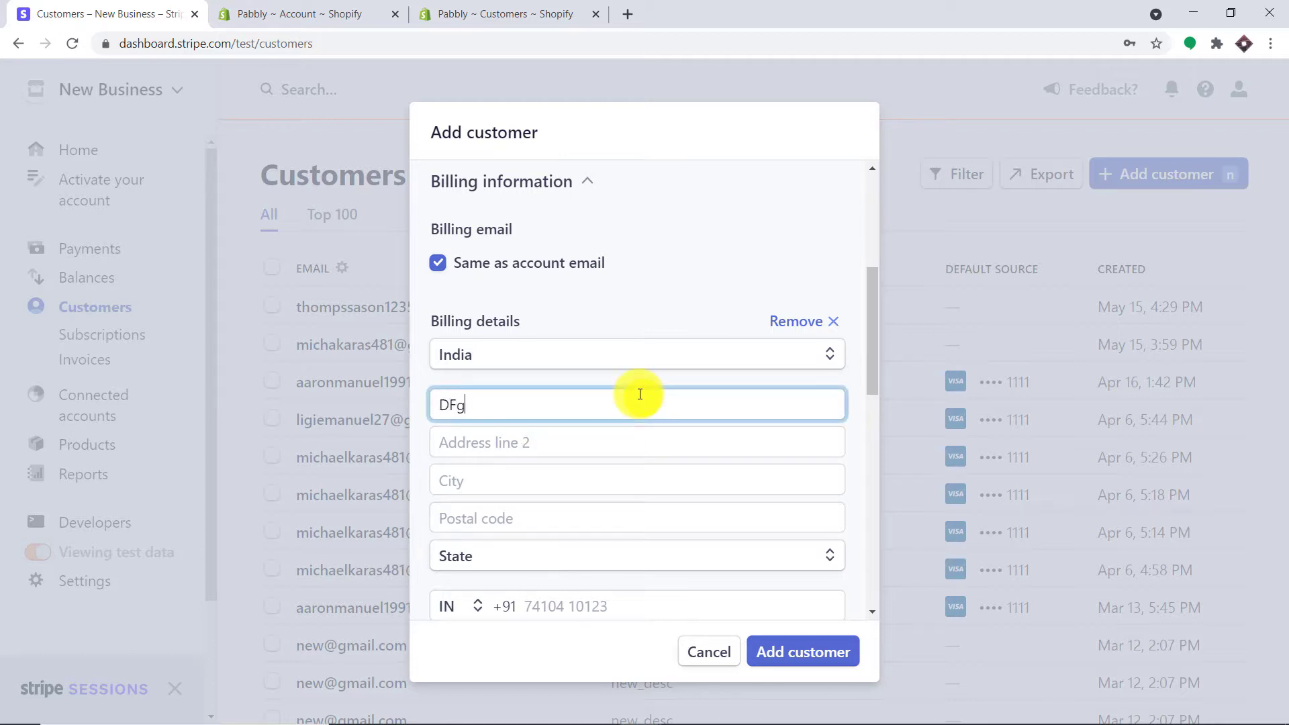
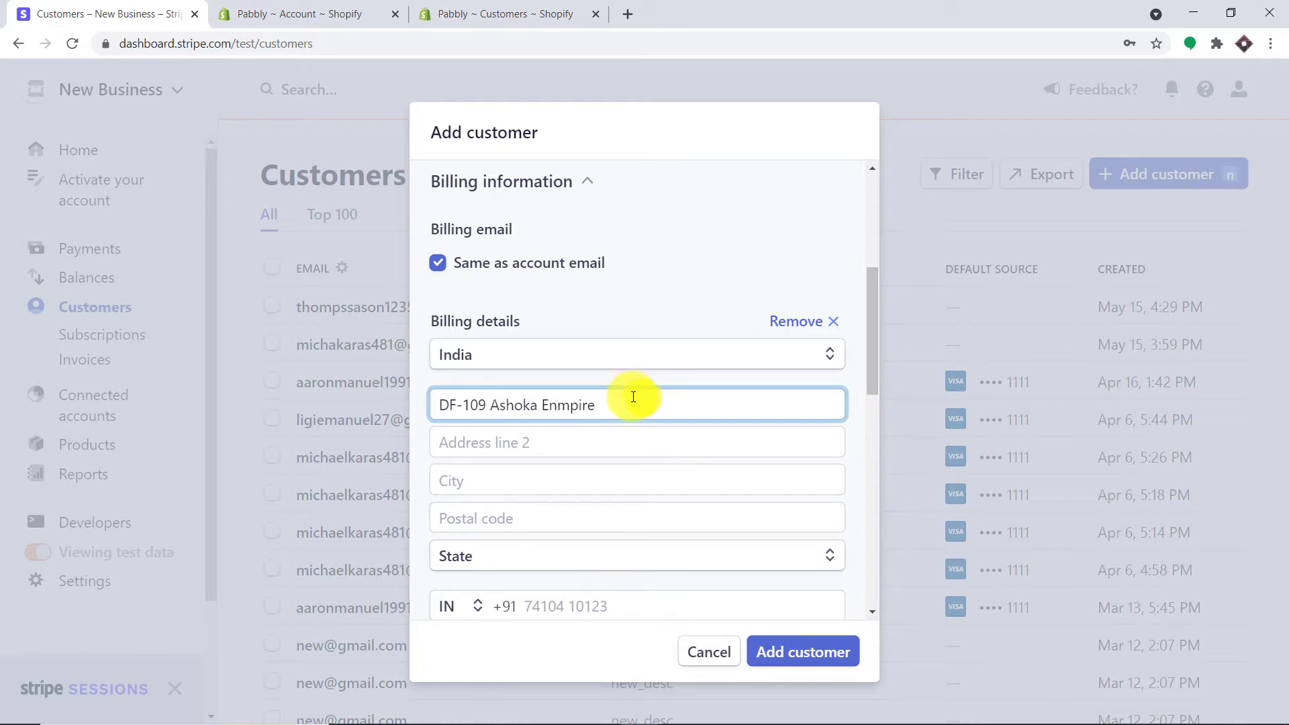
left_click(610, 442)
type("GH")
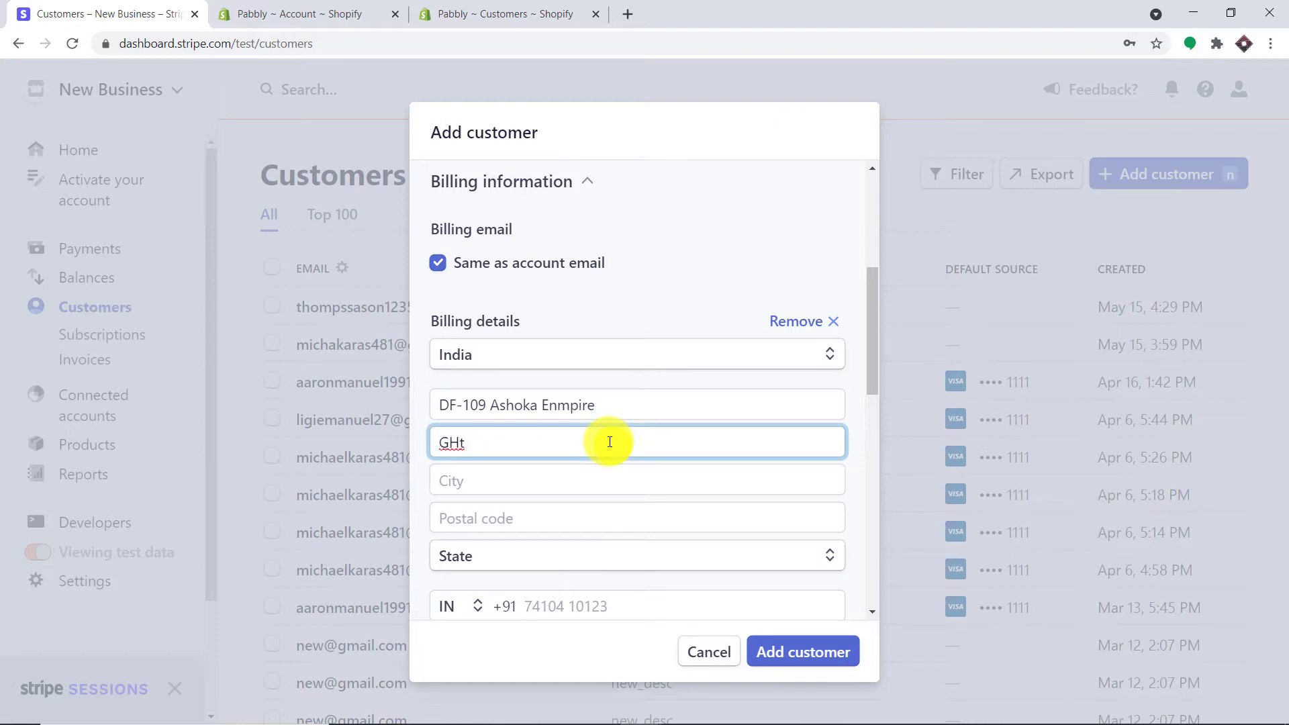
type(" Marge")
left_click(607, 474)
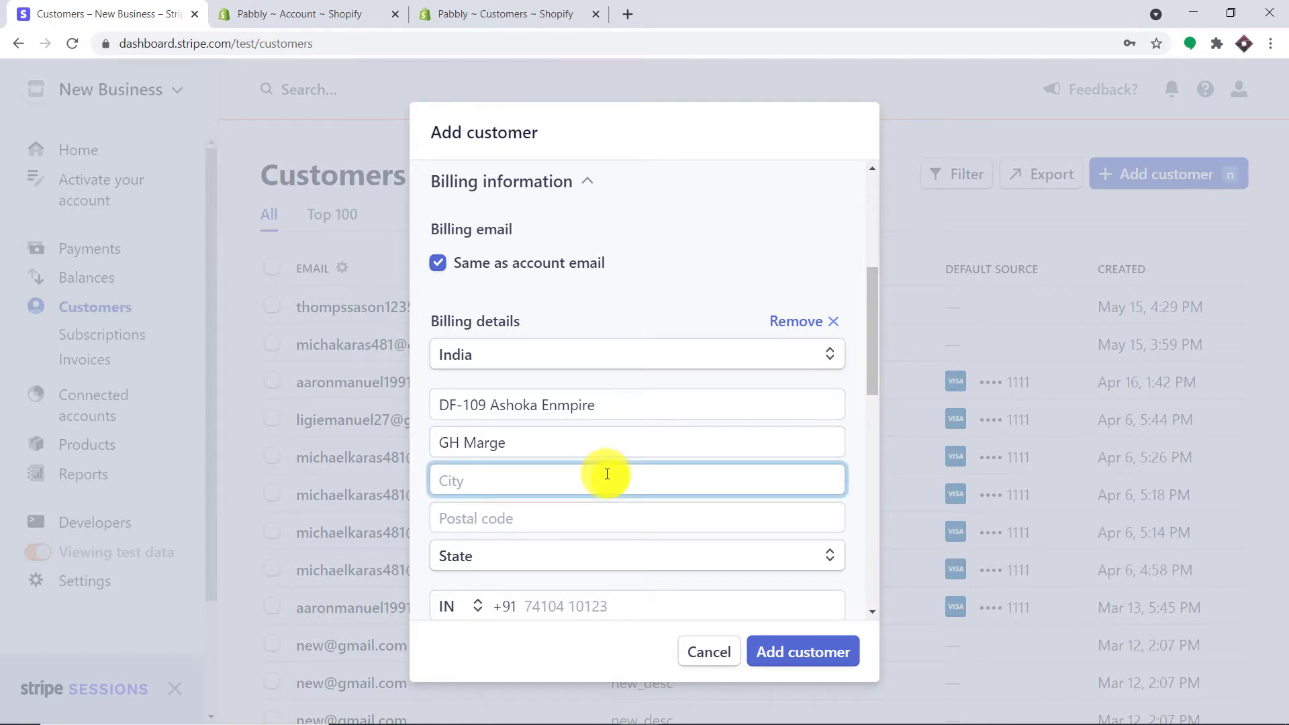
type("Bhopal")
left_click(570, 524)
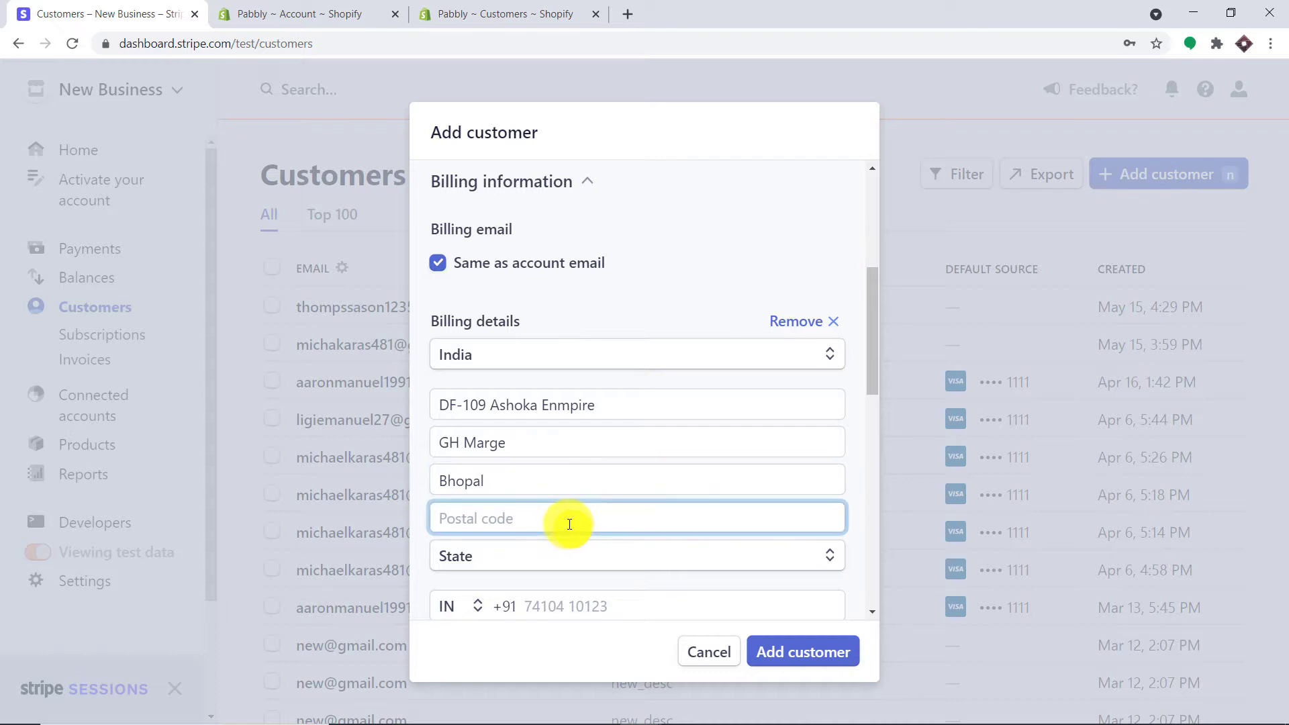
type("62023")
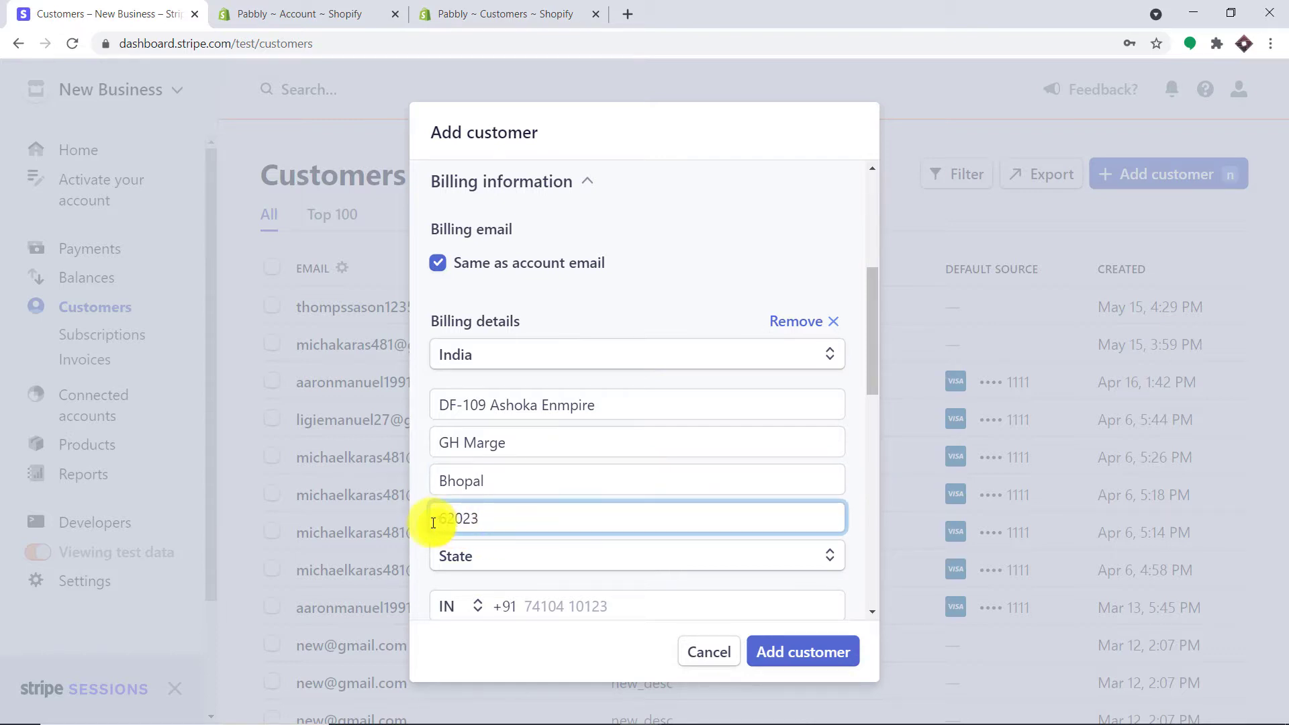
left_click(440, 527)
type("4")
Choose Madhya Pradesh as the state, fill the phone number from a saved entry, and save the customer.
left_click(467, 556)
left_click(480, 532)
scroll(738, 524, "down", 4)
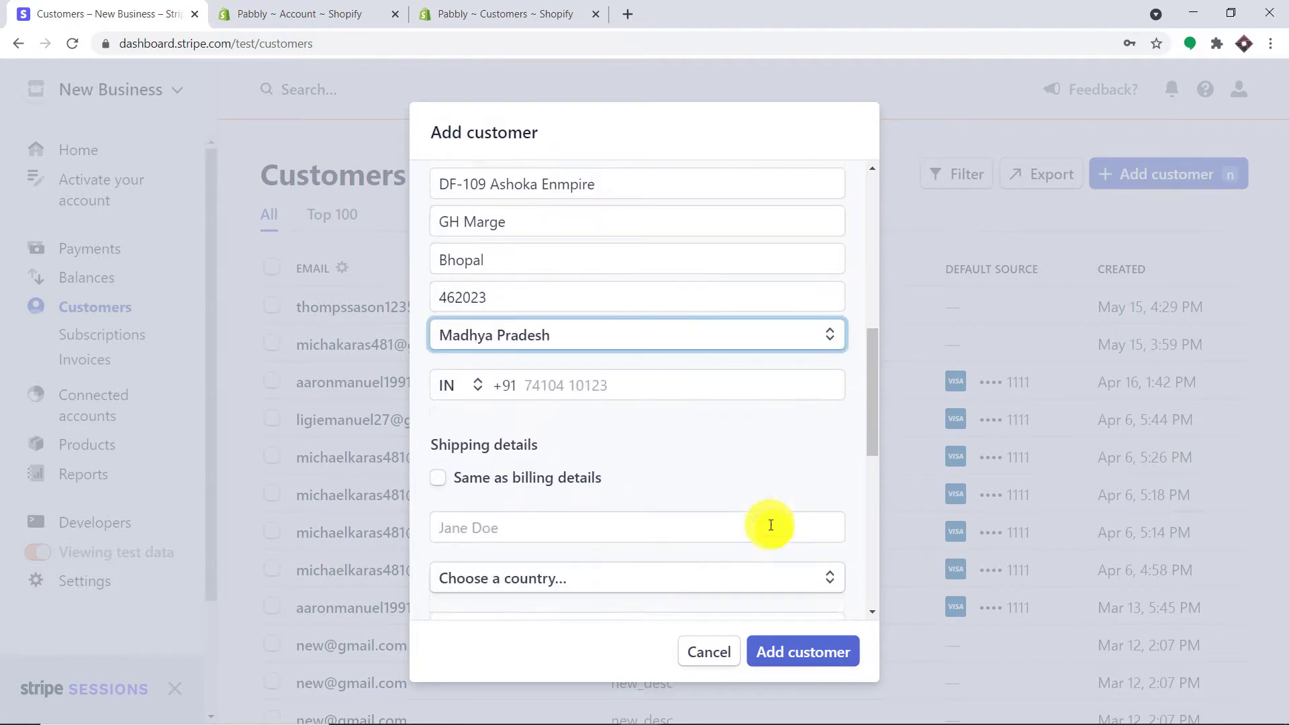
left_click(612, 347)
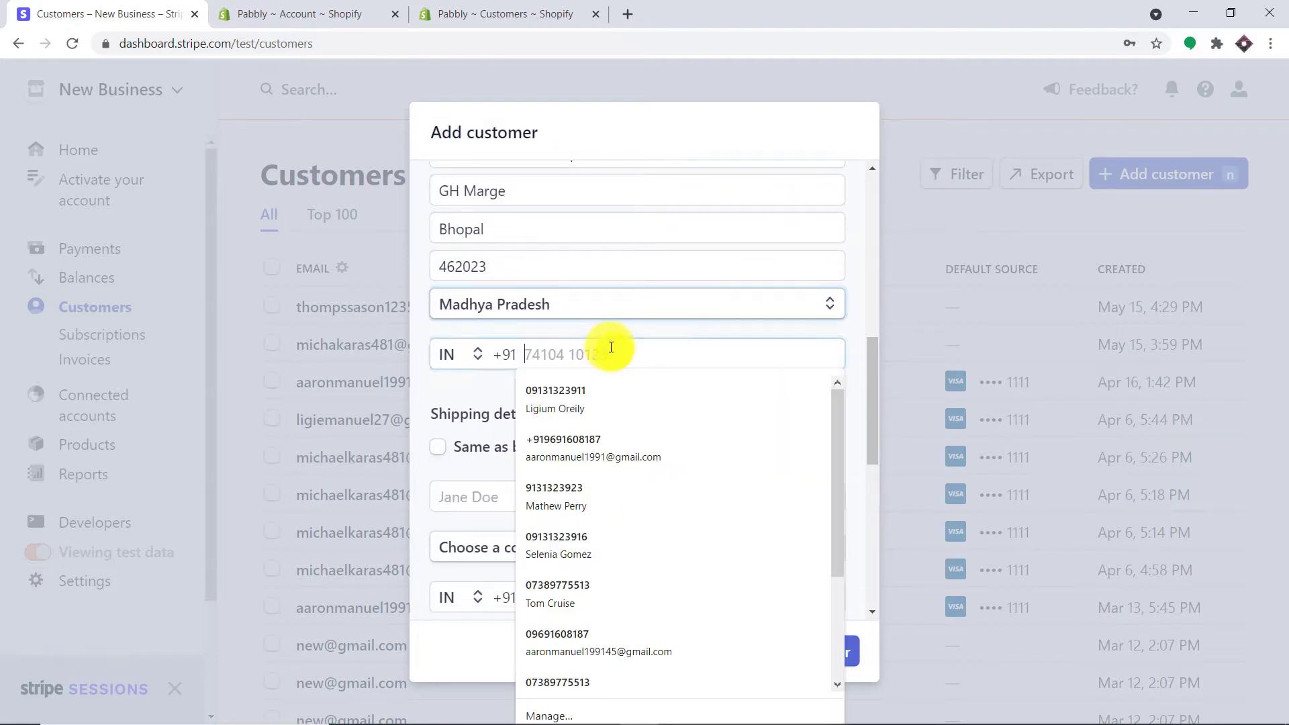
left_click(610, 384)
scroll(759, 406, "down", 3)
scroll(762, 403, "down", 3)
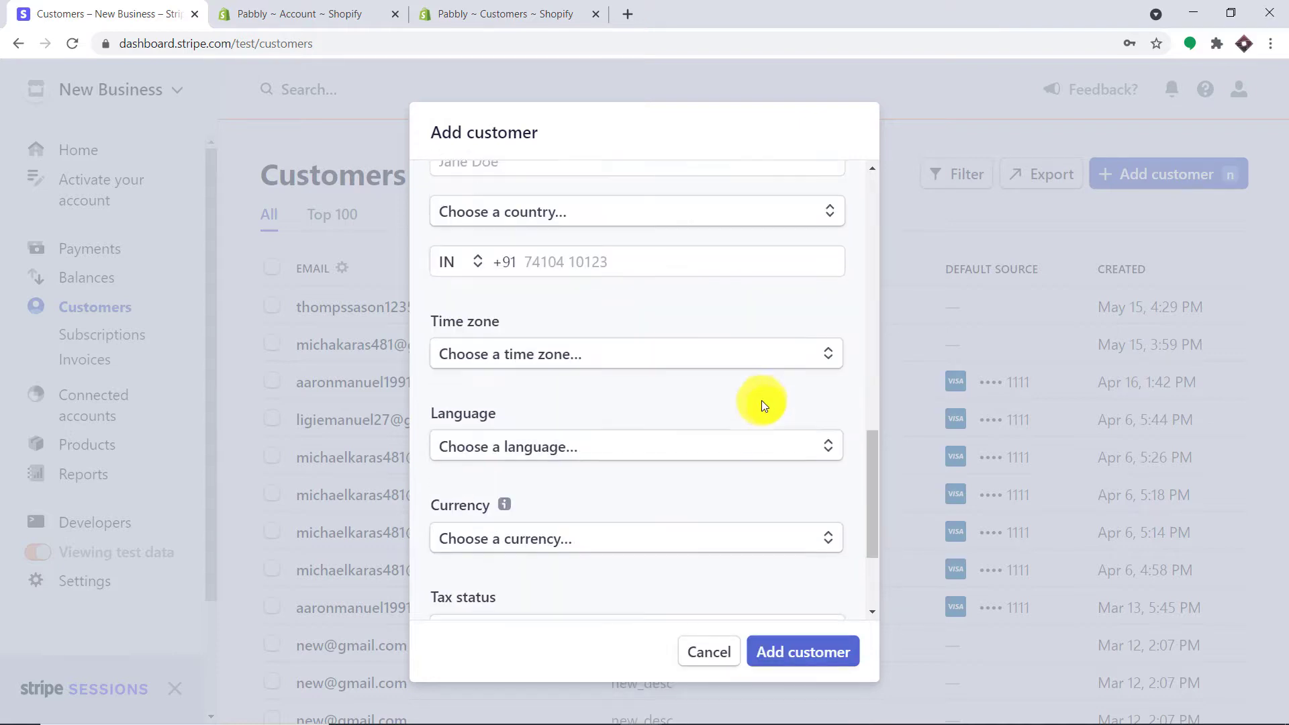
scroll(711, 396, "down", 2)
scroll(719, 435, "down", 1)
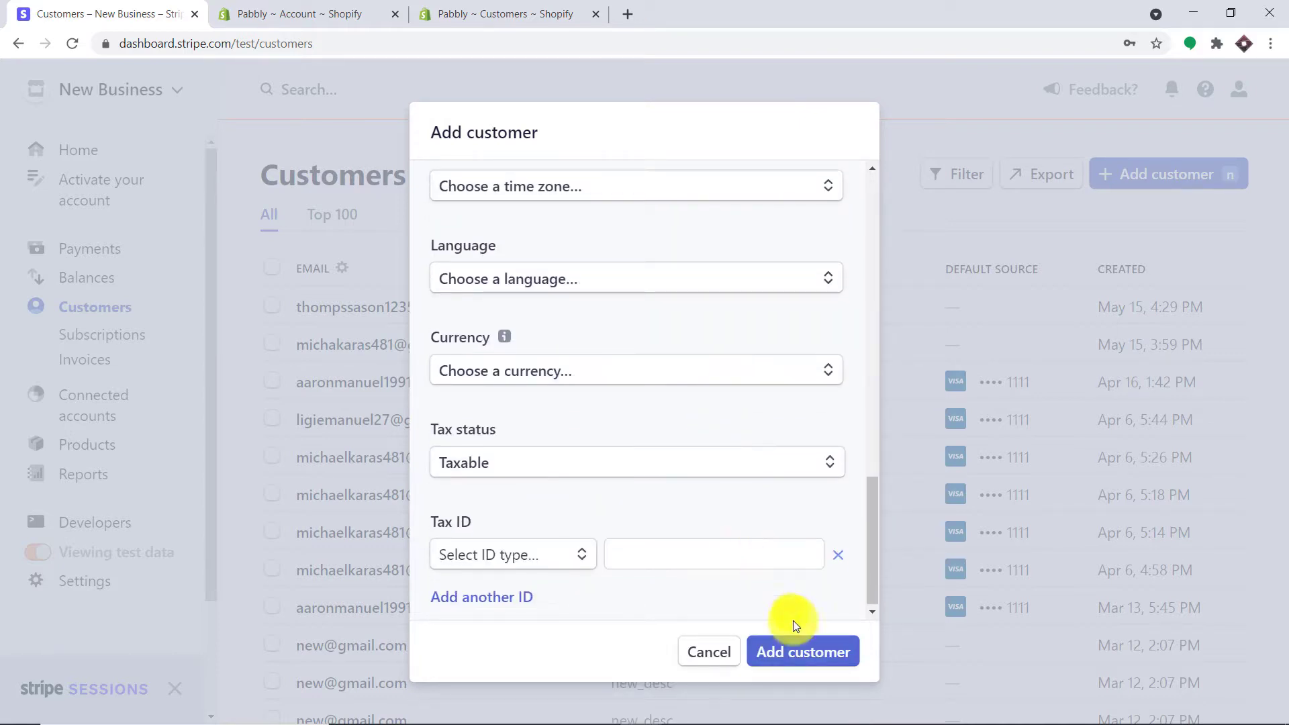
left_click(816, 646)
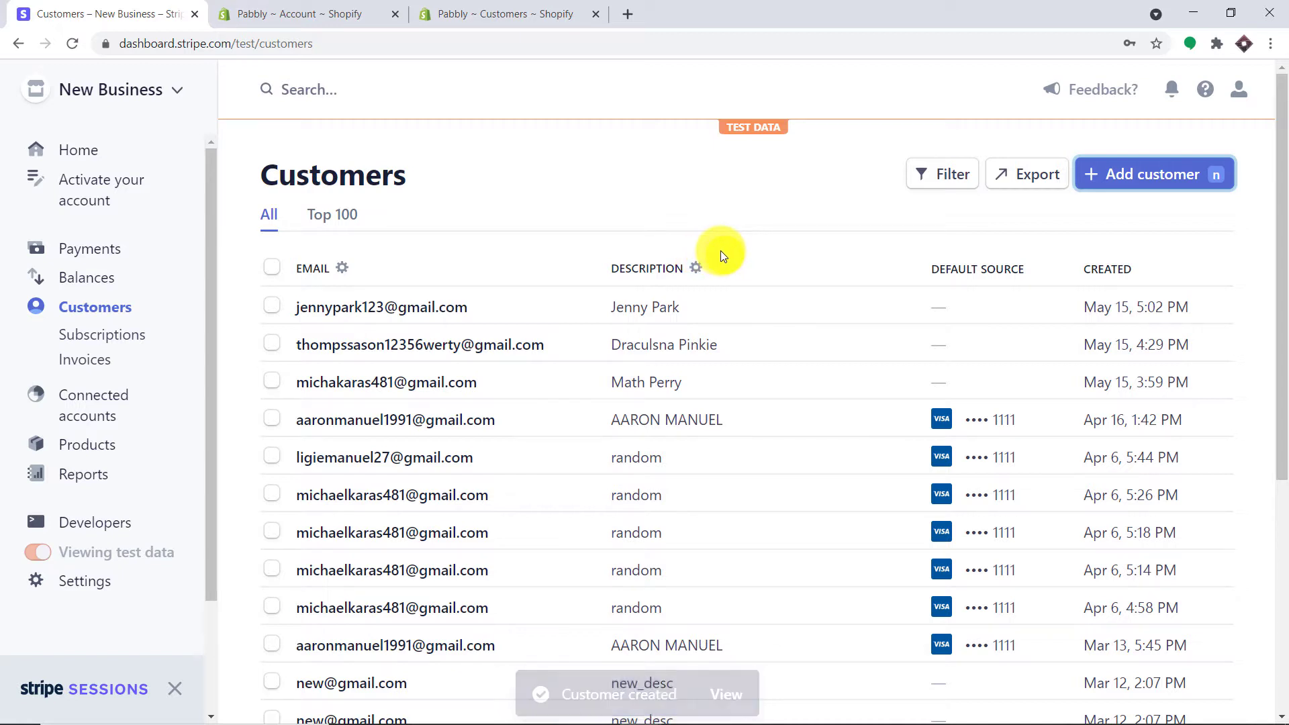
Reload the Shopify Admin Customers list so the new Stripe customer appears.
left_click(518, 12)
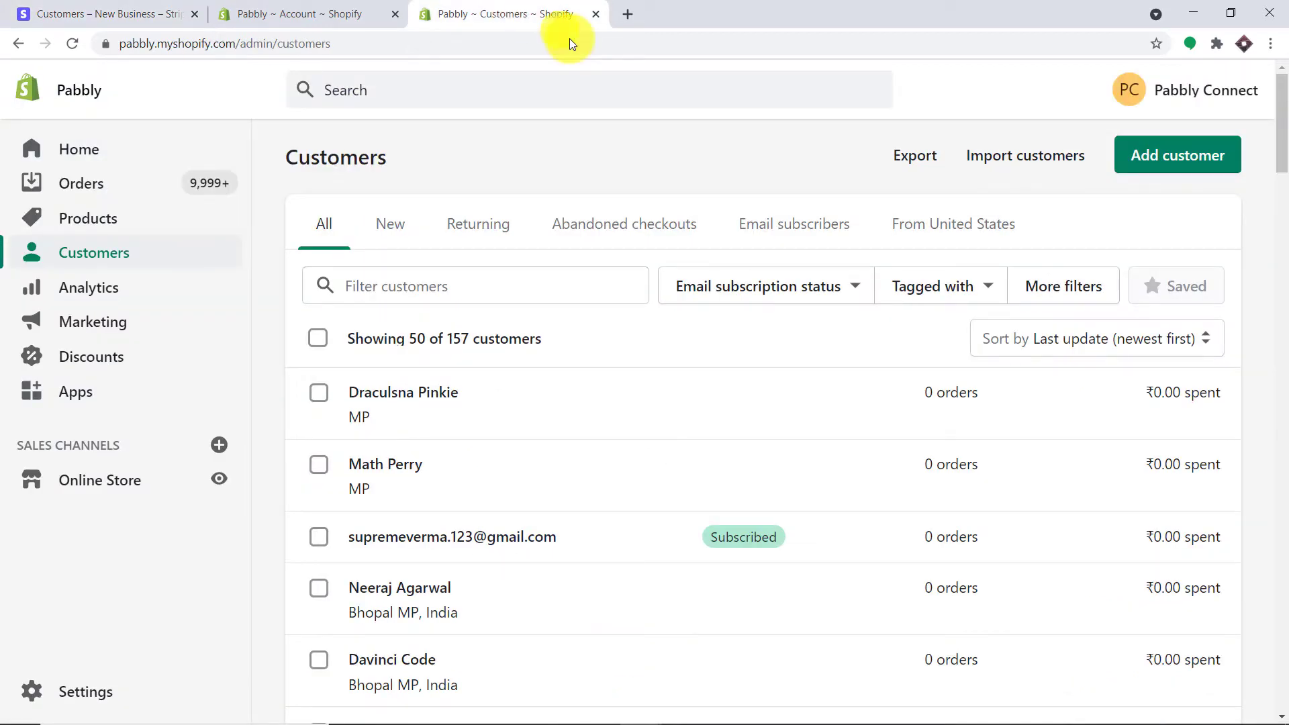
left_click(71, 44)
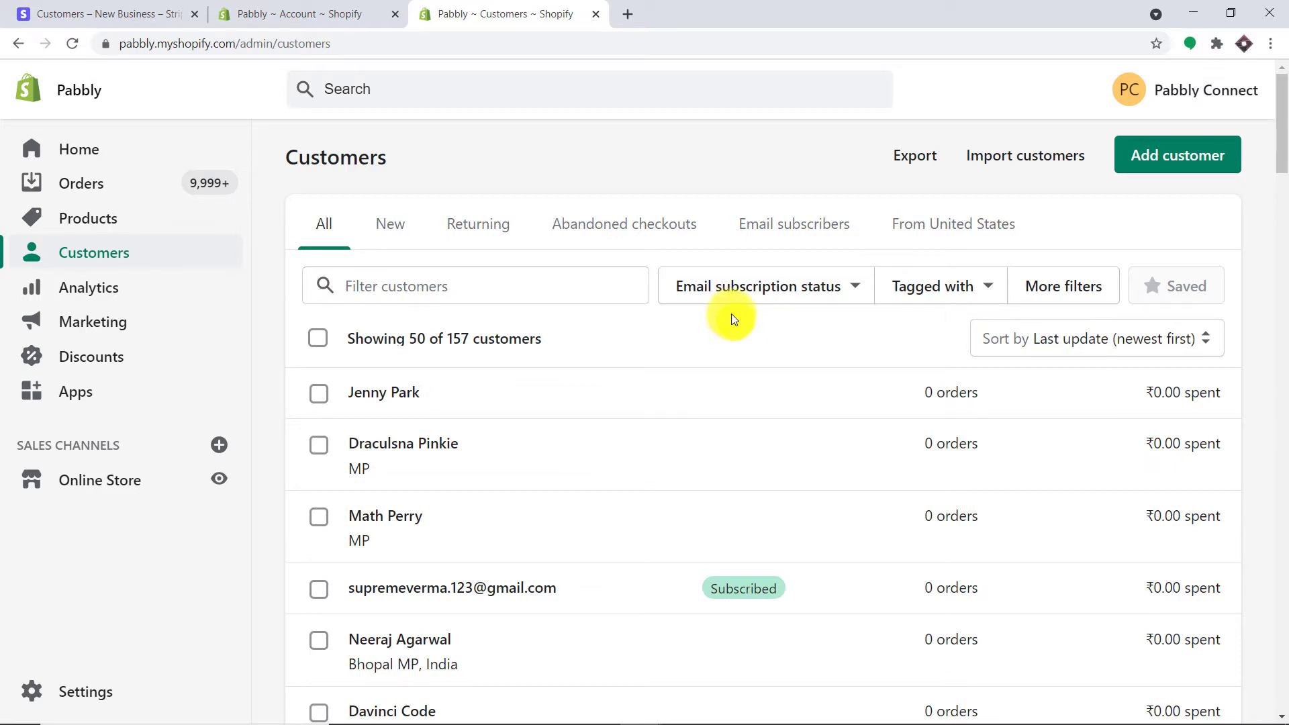
left_click(628, 14)
Go to pabbly.com, sign in, and access Pabbly Connect from the All Apps page.
type("pabbly.com")
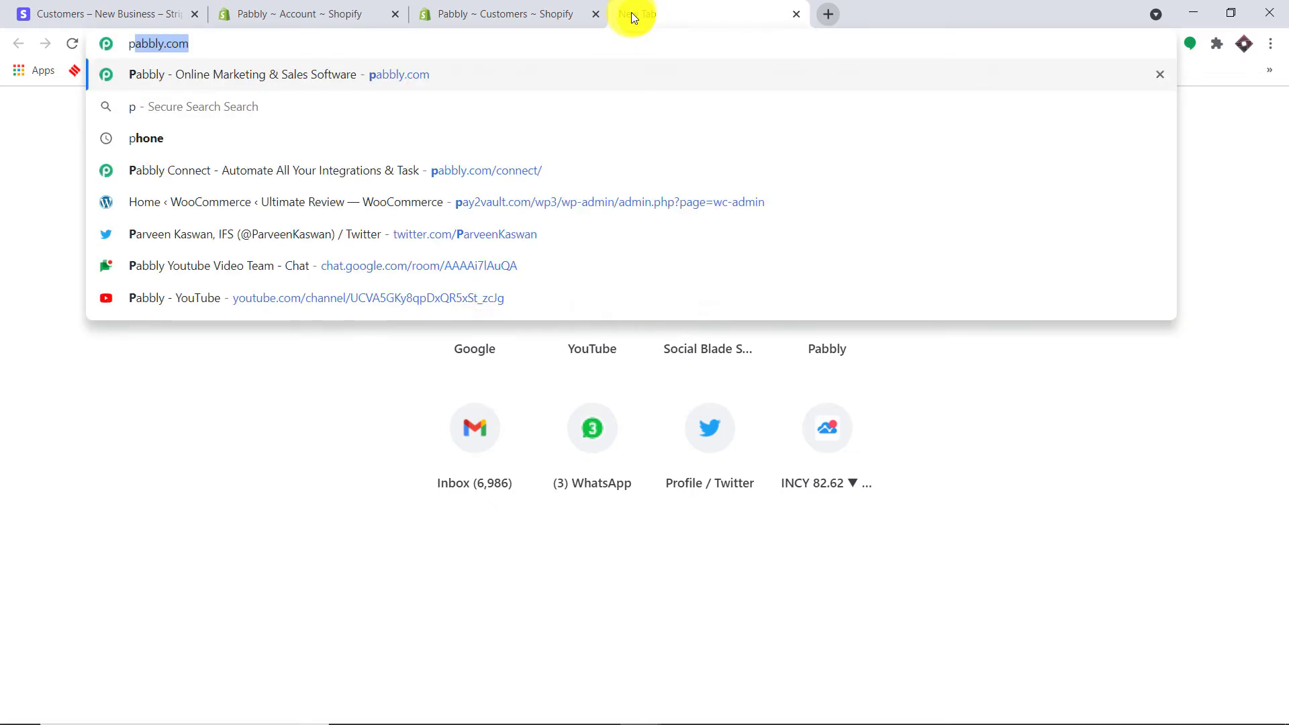
key("Return")
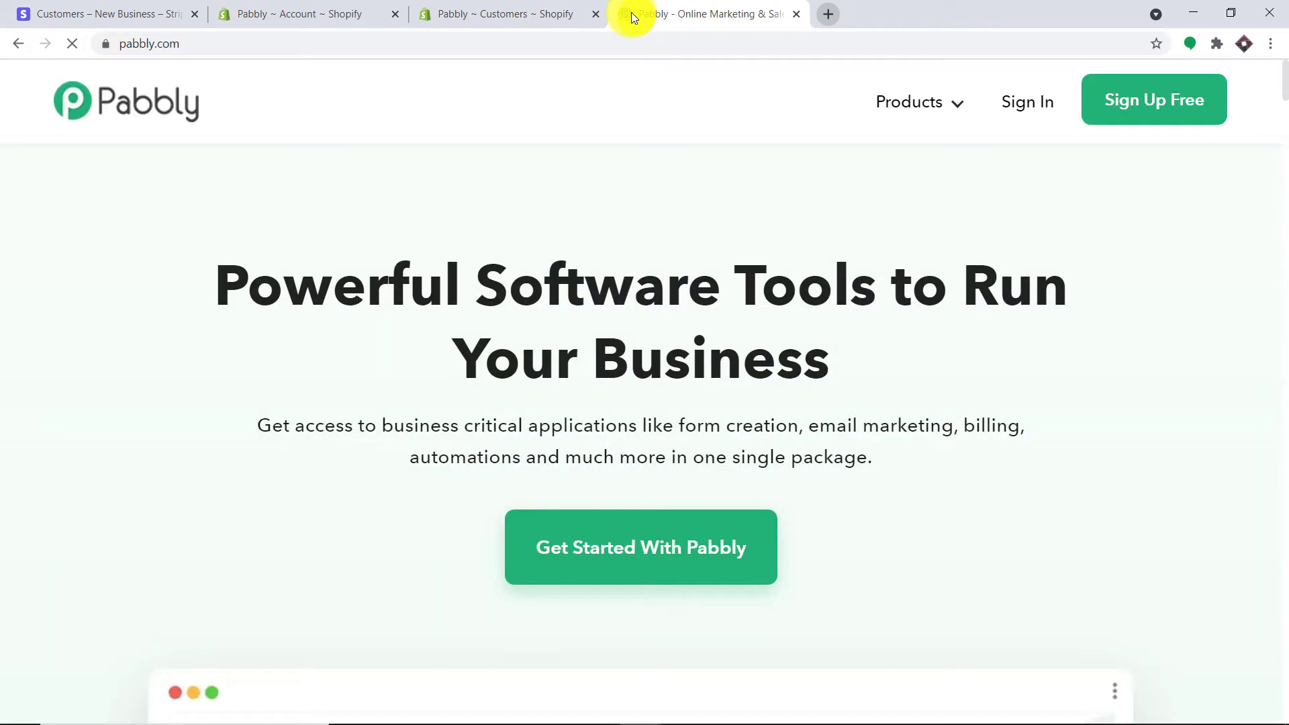
left_click(1028, 105)
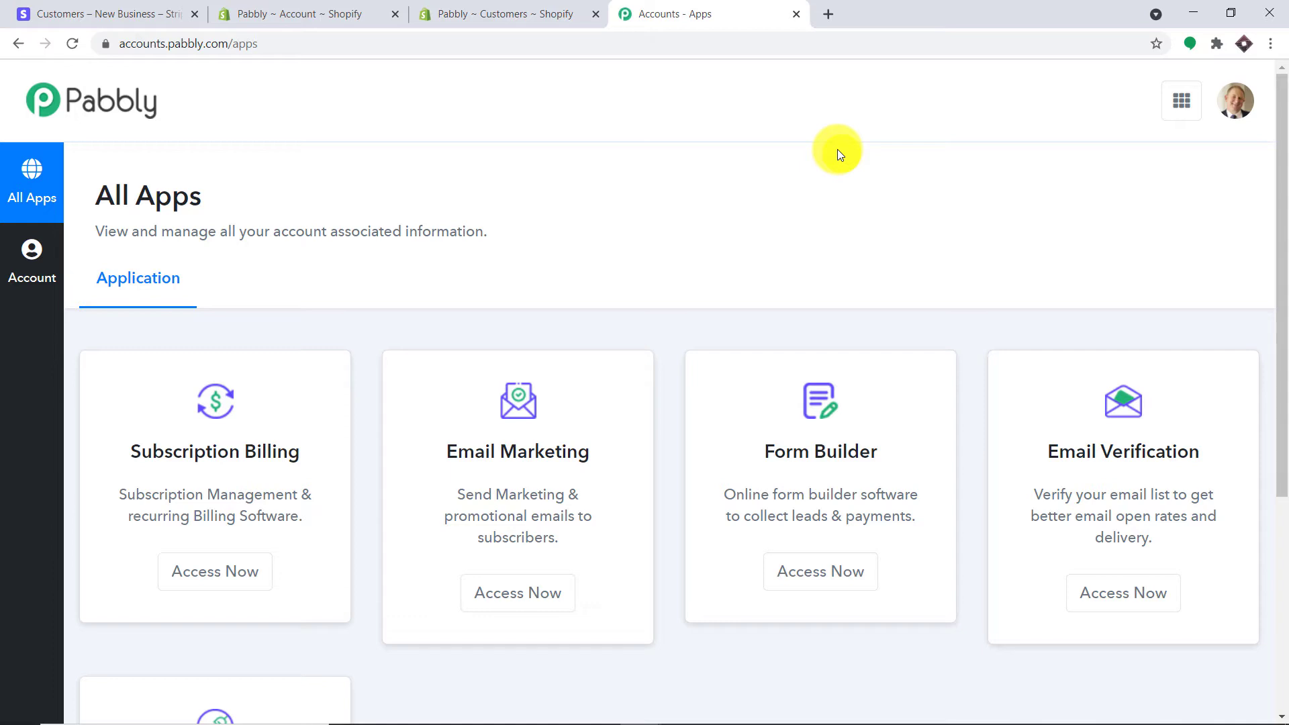
scroll(732, 208, "down", 5)
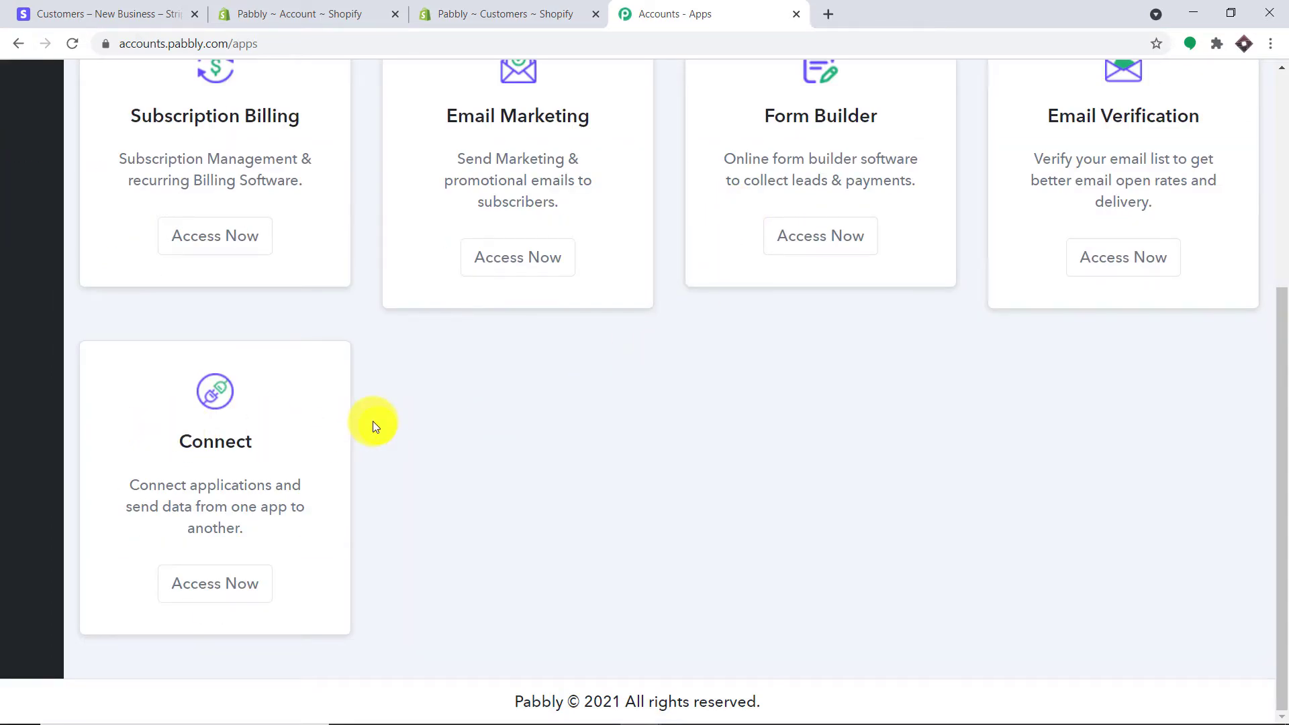
left_click(242, 584)
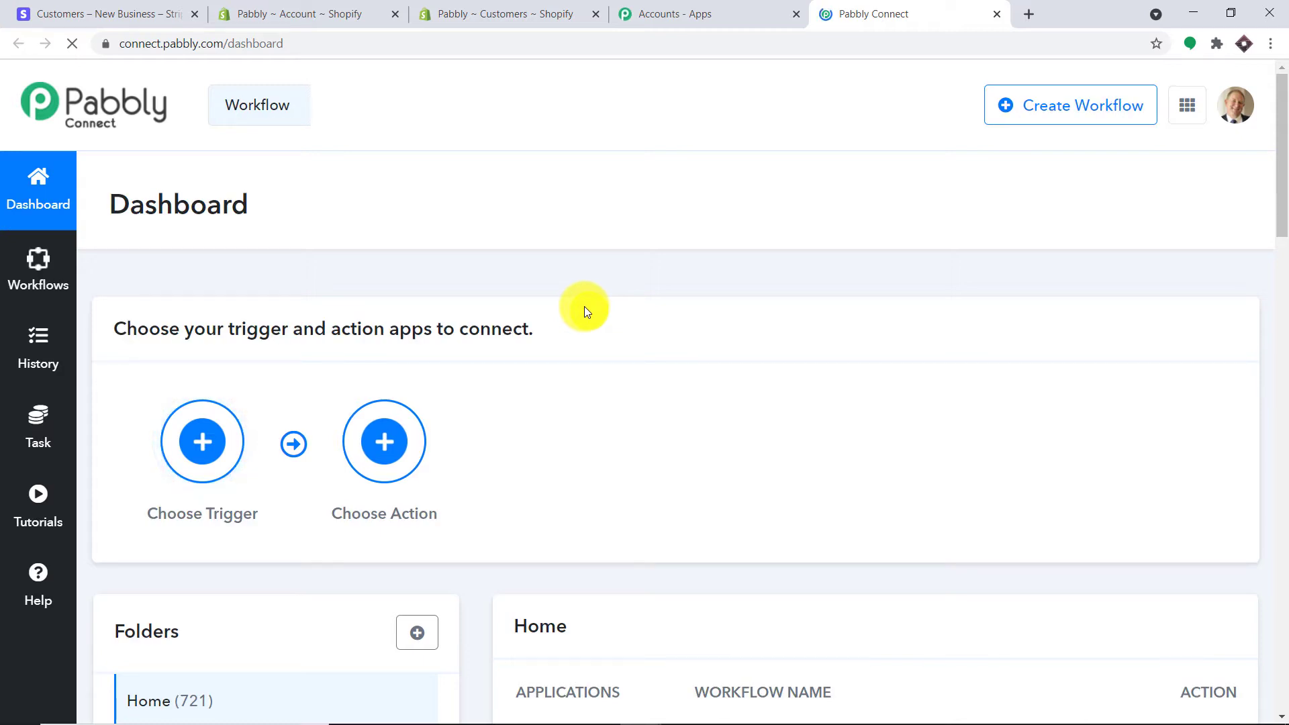
Turn off the existing Stripe Shopify workflow and return to the top of the dashboard.
left_click(1106, 110)
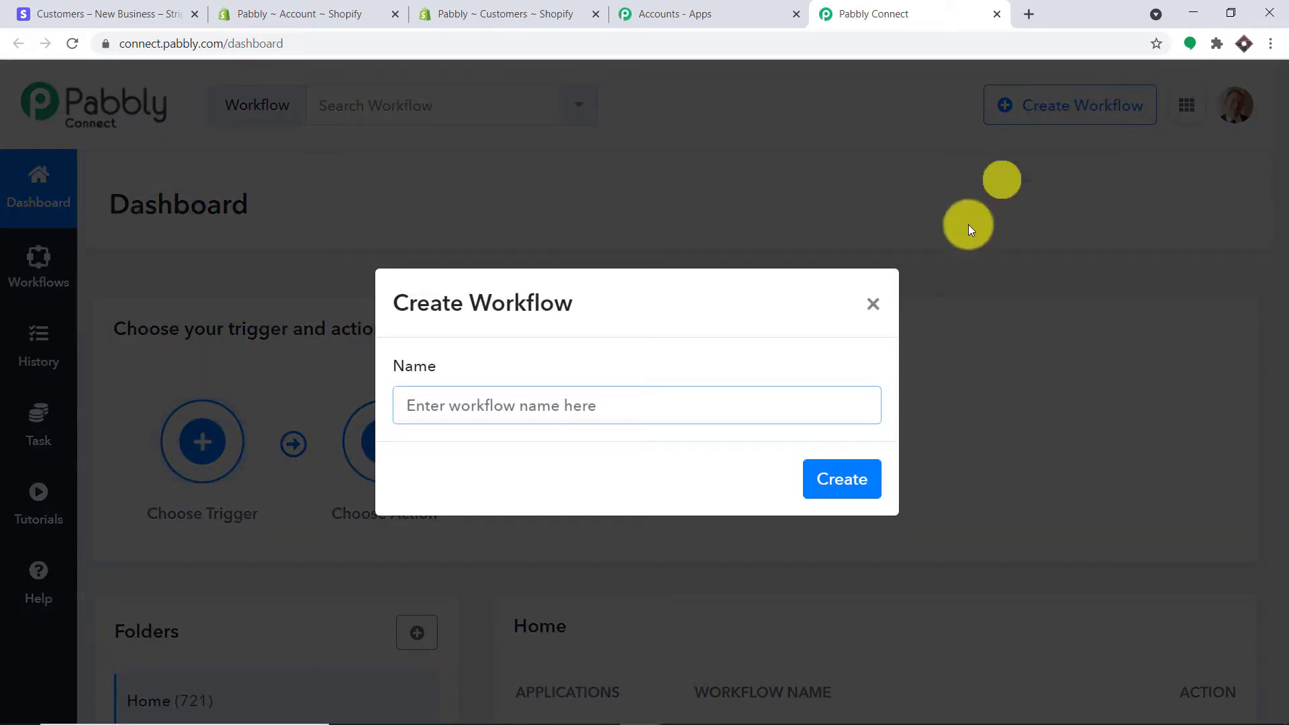
left_click(873, 304)
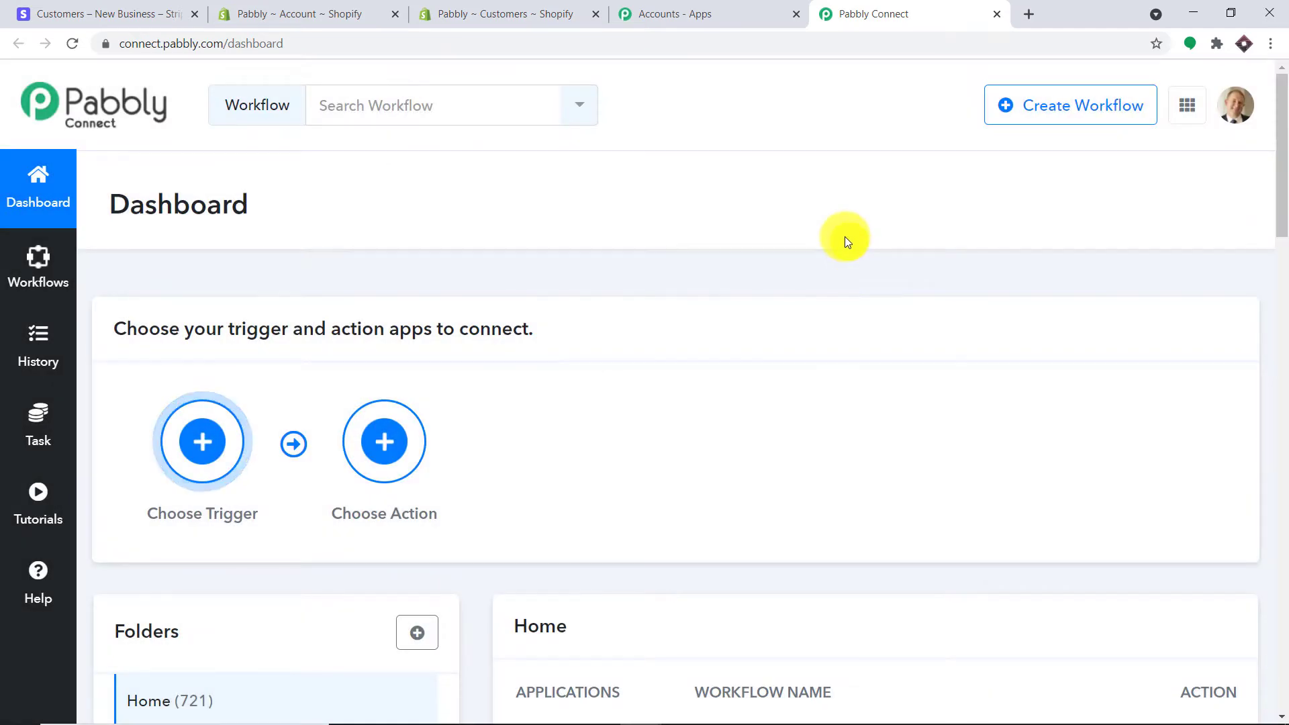
scroll(845, 236, "down", 7)
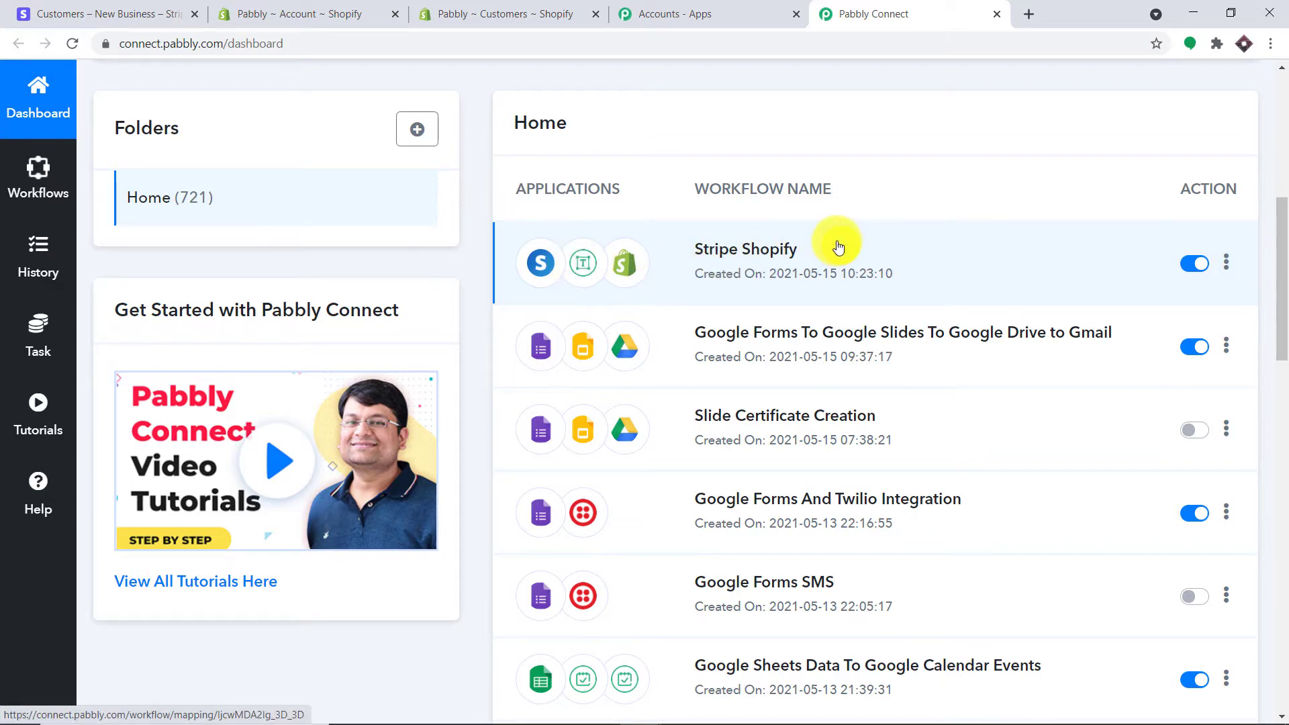
left_click(1194, 262)
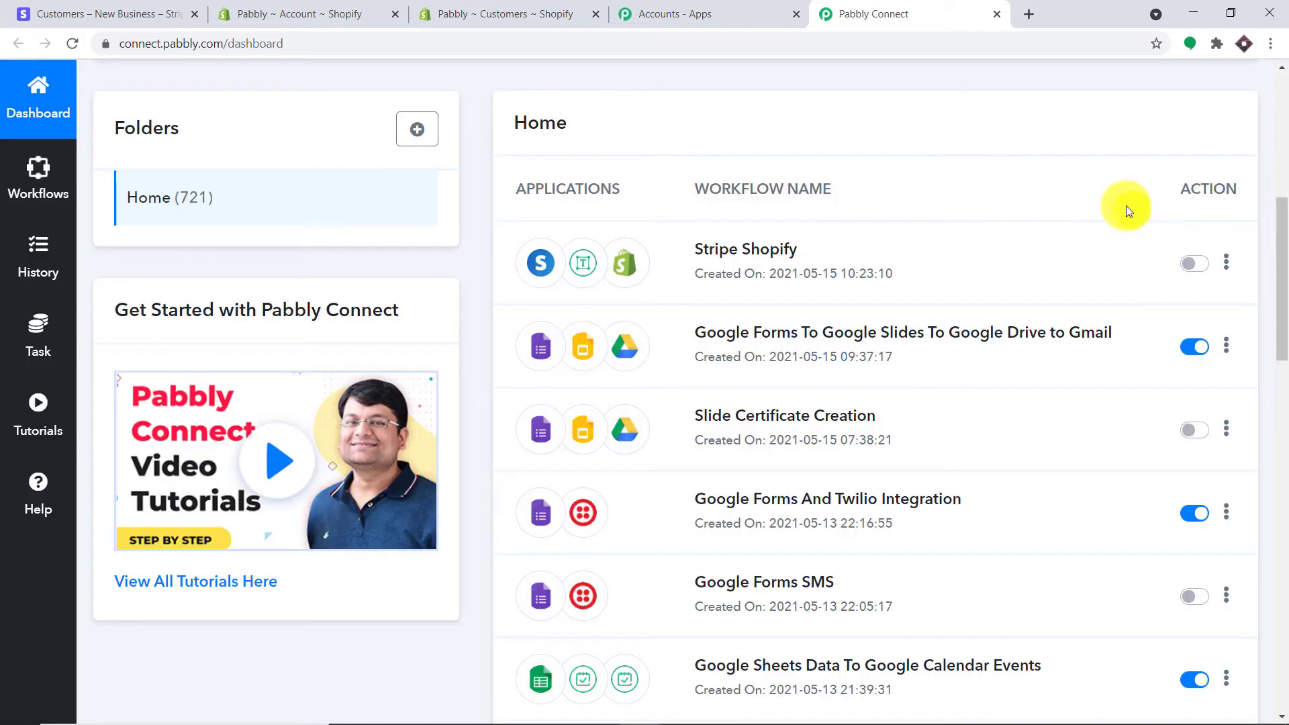
scroll(1049, 199, "up", 3)
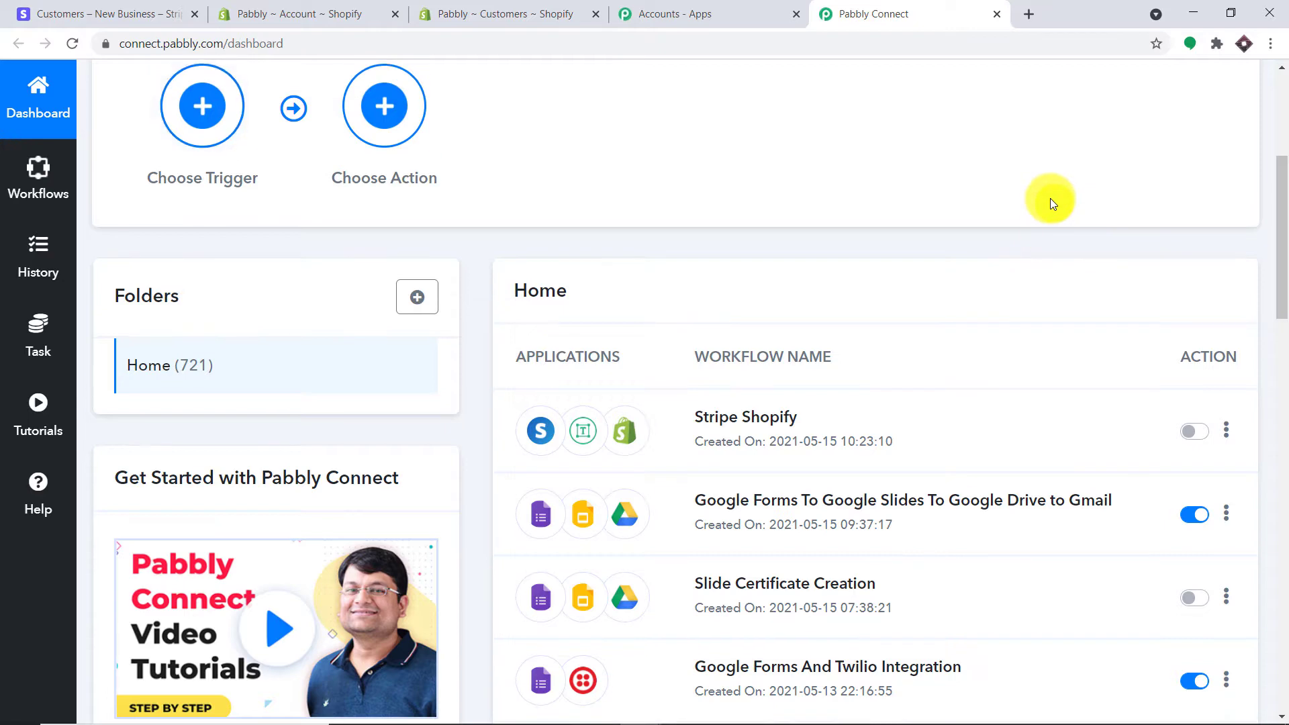
scroll(1050, 199, "up", 3)
scroll(940, 269, "down", 2)
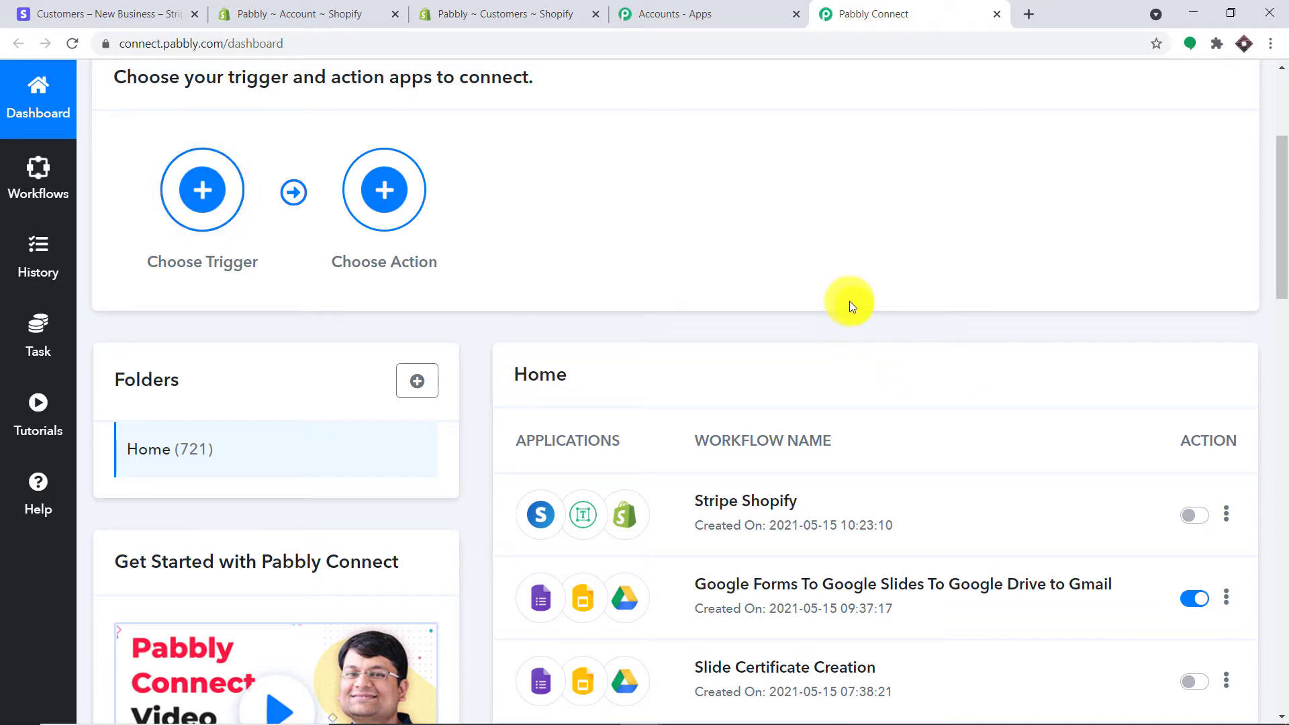
scroll(851, 305, "up", 4)
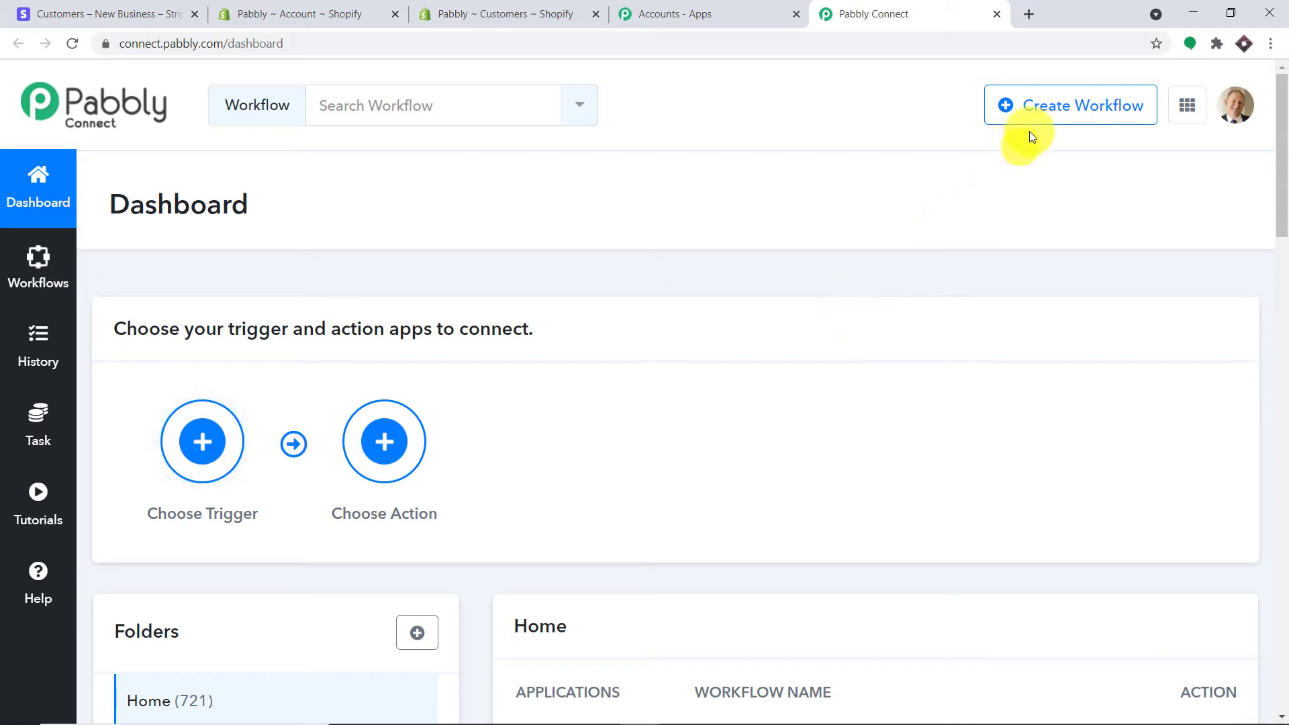
Create a new workflow named 'Stripe To Shopify (Customer)'.
left_click(1045, 117)
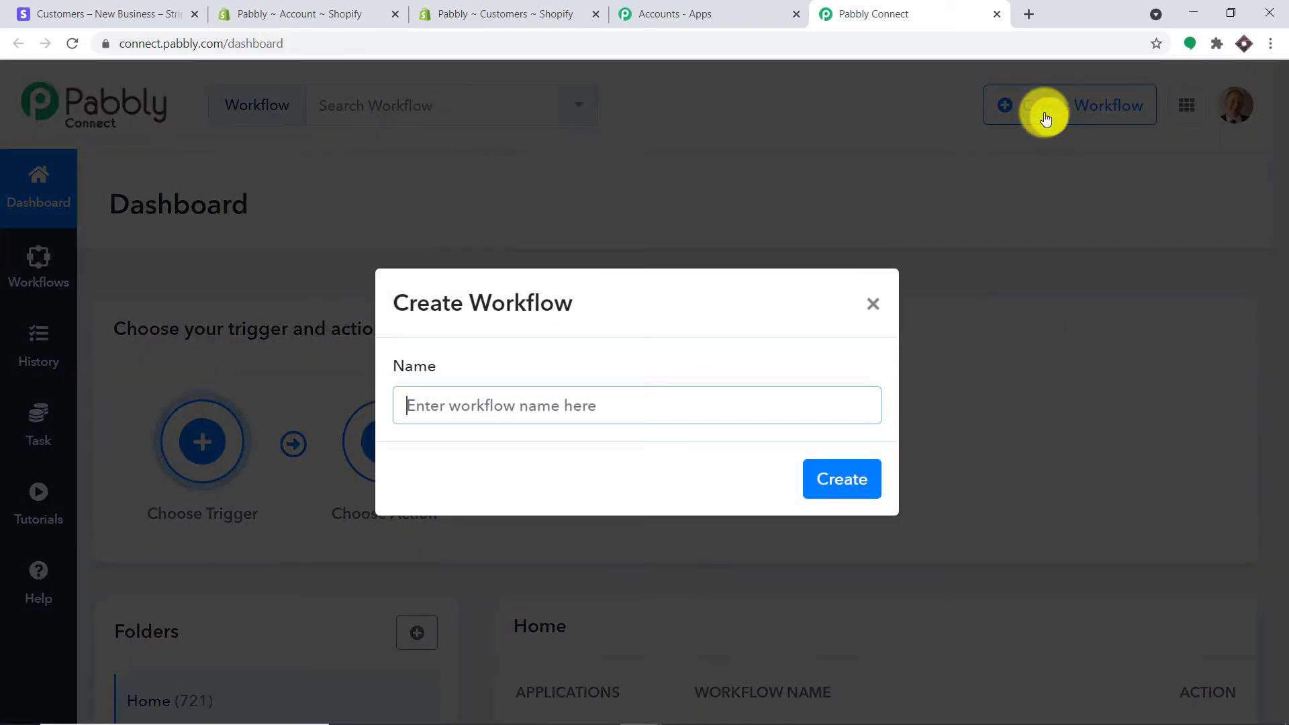
type("tripe")
key("BackSpace")
key("BackSpace")
key("BackSpace")
key("BackSpace")
key("BackSpace")
key("BackSpace")
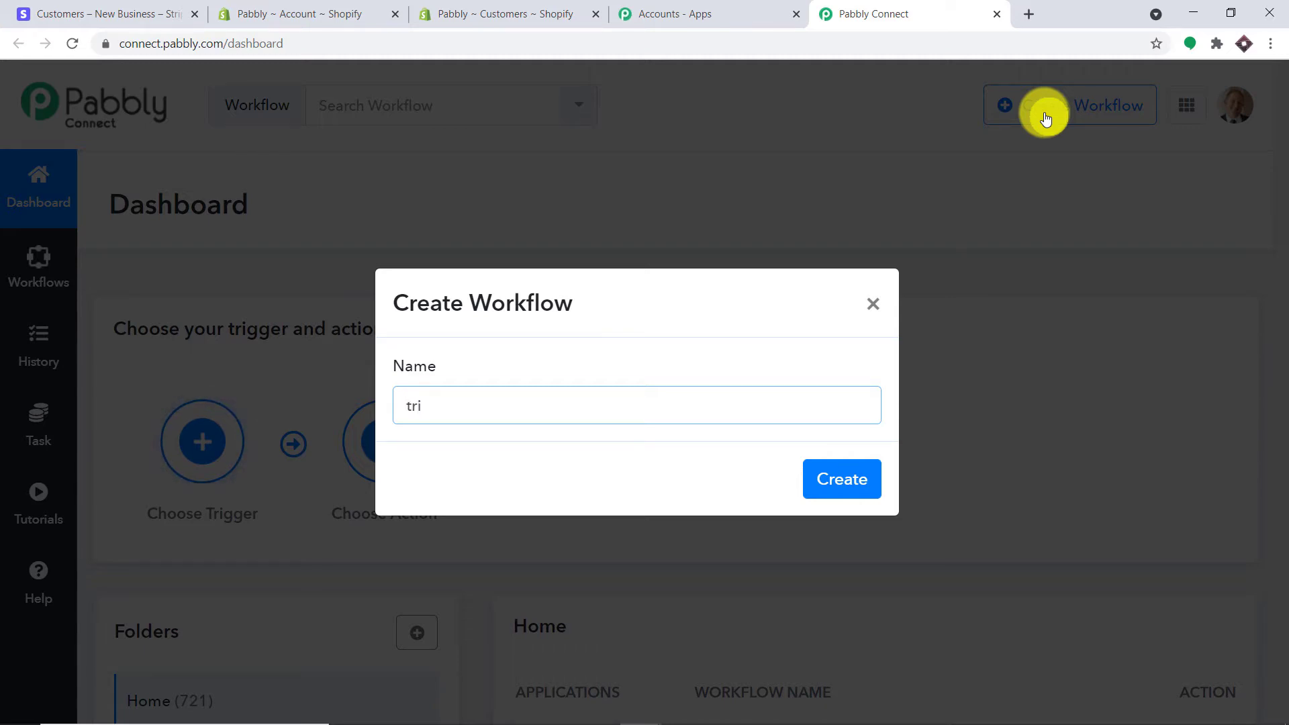
type("Stripe To Shopify")
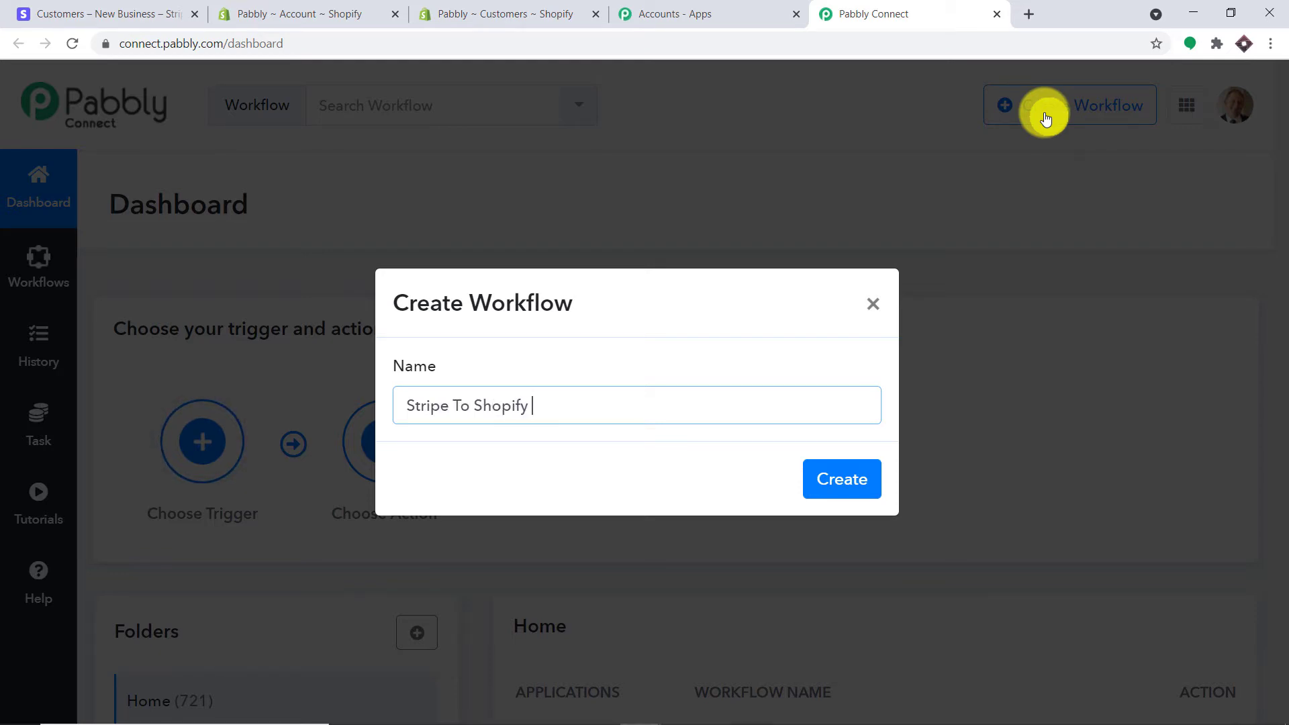
type(" ((Customer")
left_click(830, 480)
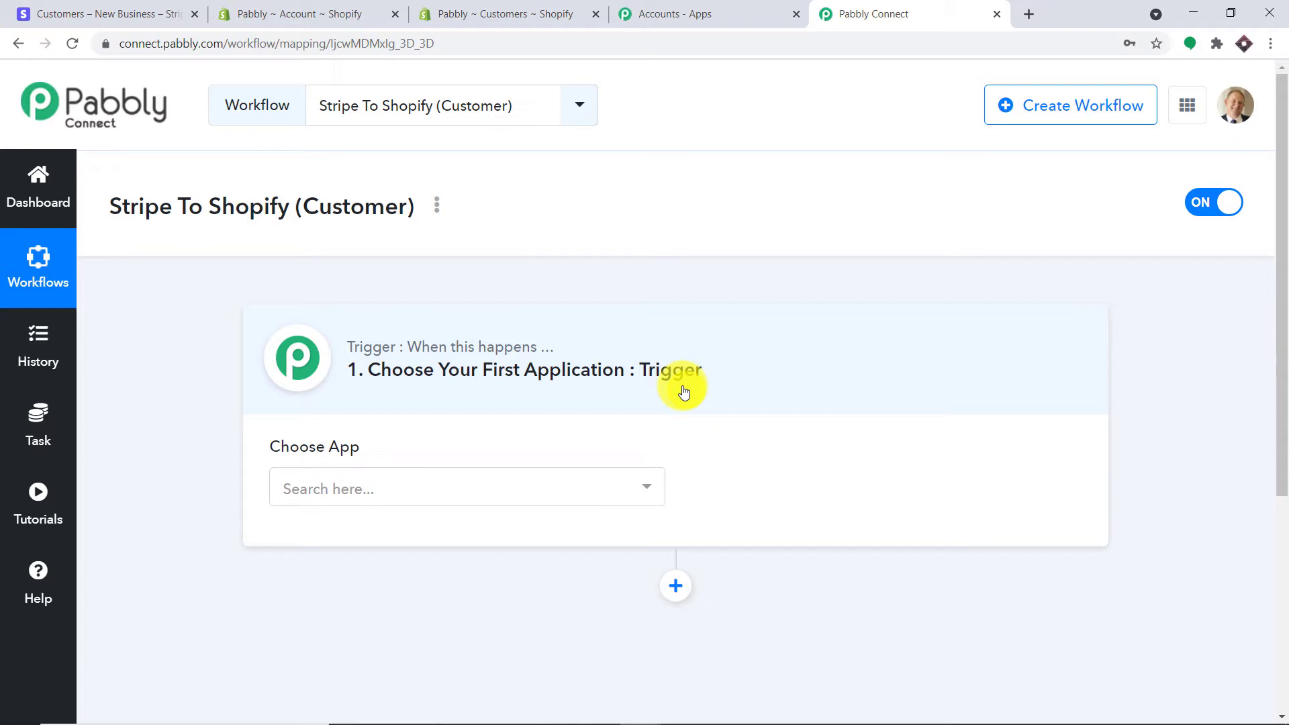
Set the workflow trigger to Stripe with the New Customer event, generating its webhook URL.
left_click(479, 483)
type("strip")
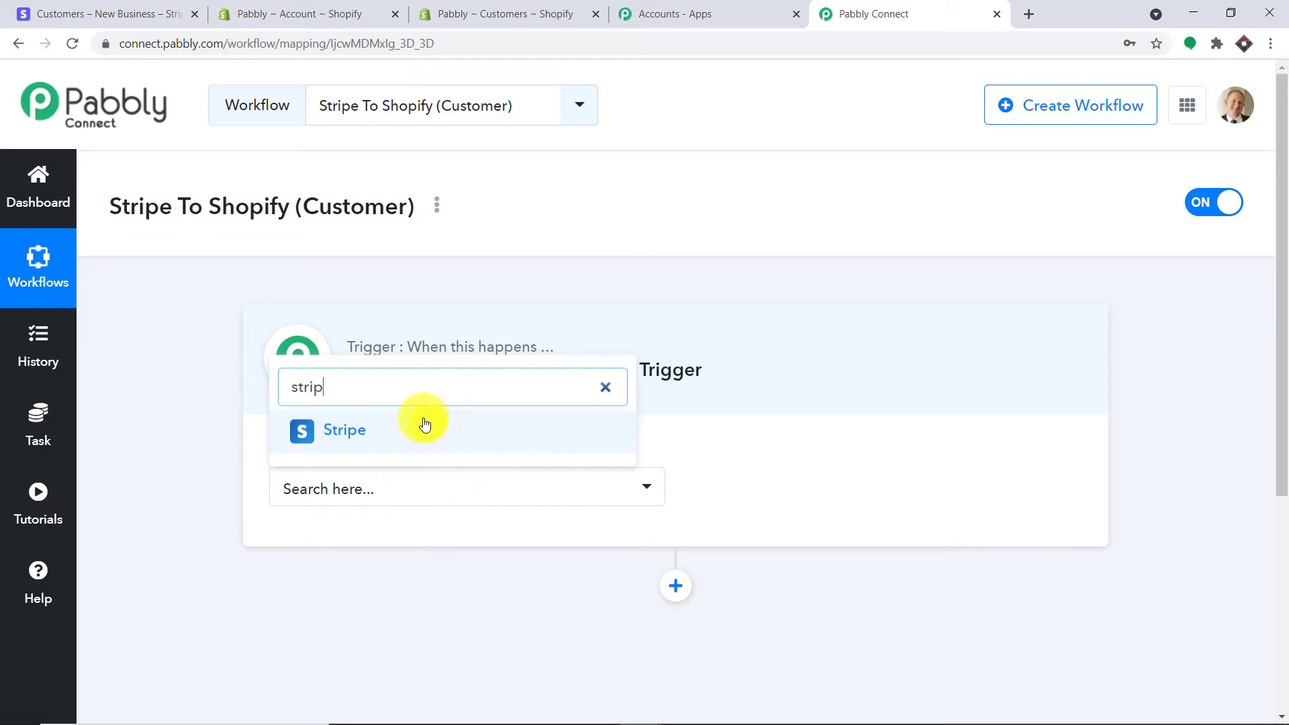
left_click(427, 440)
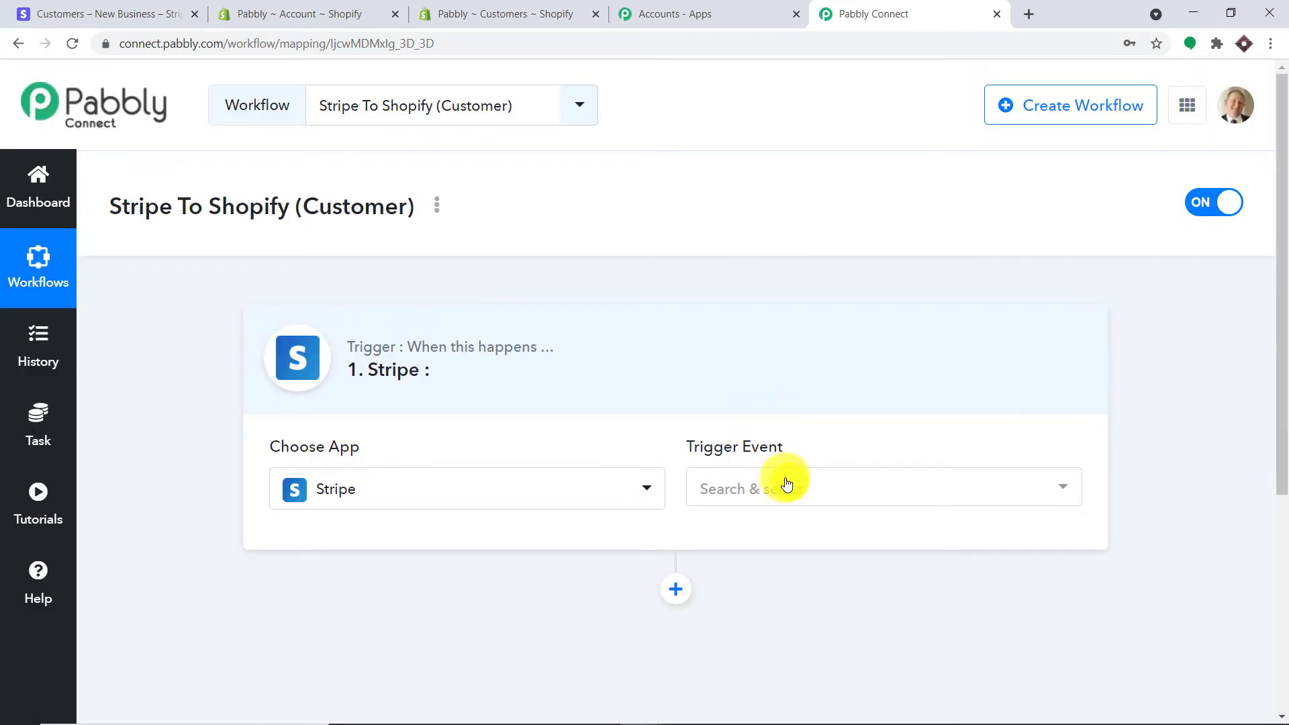
left_click(785, 481)
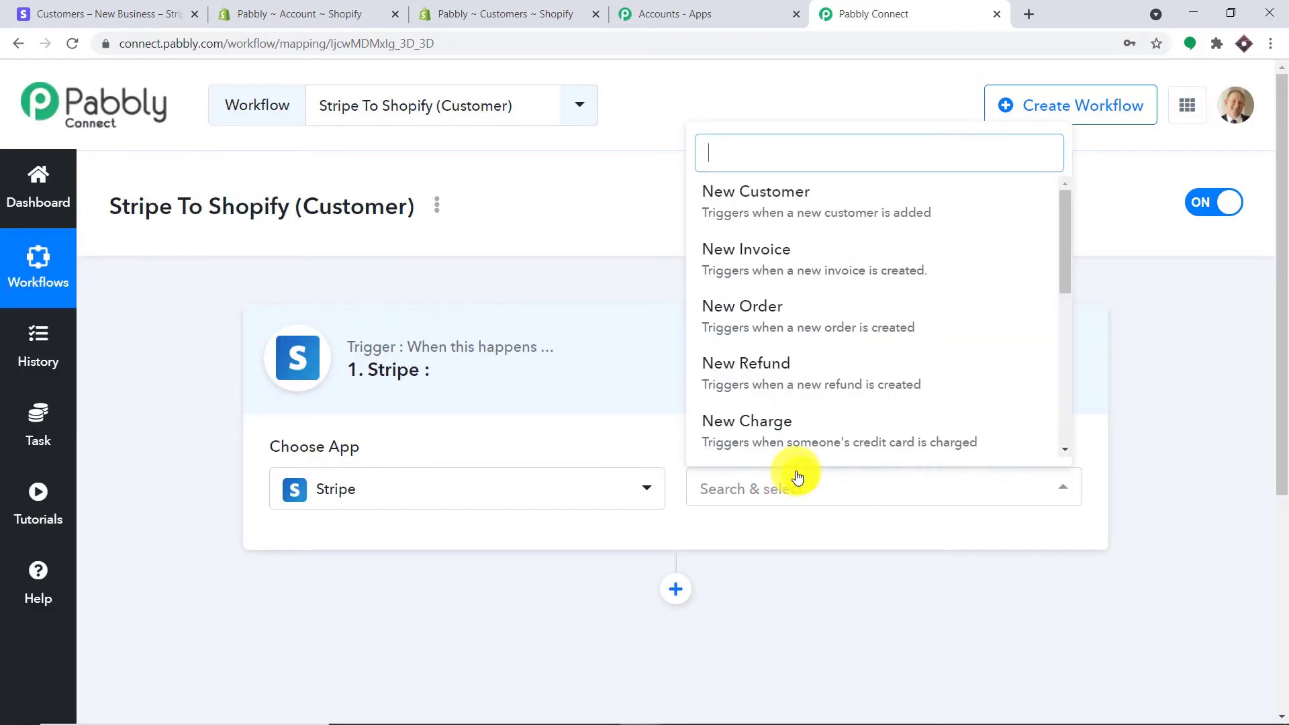
left_click(787, 215)
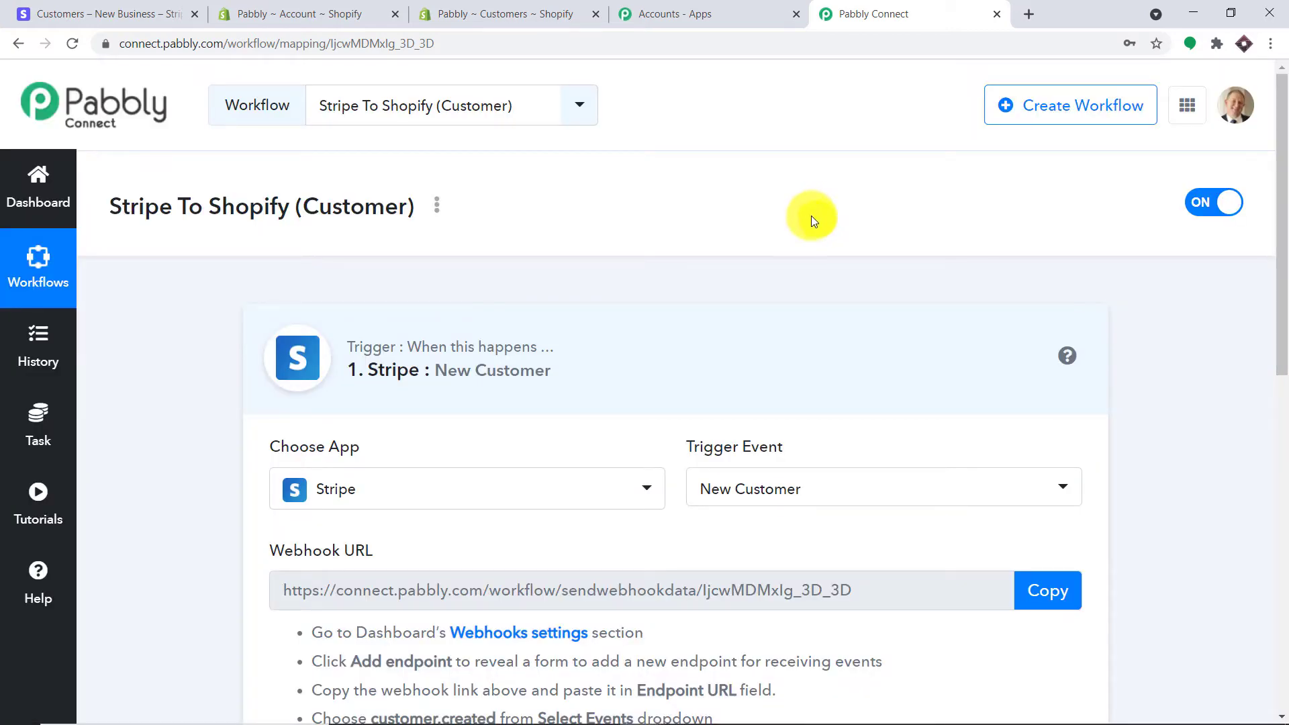
scroll(807, 365, "down", 3)
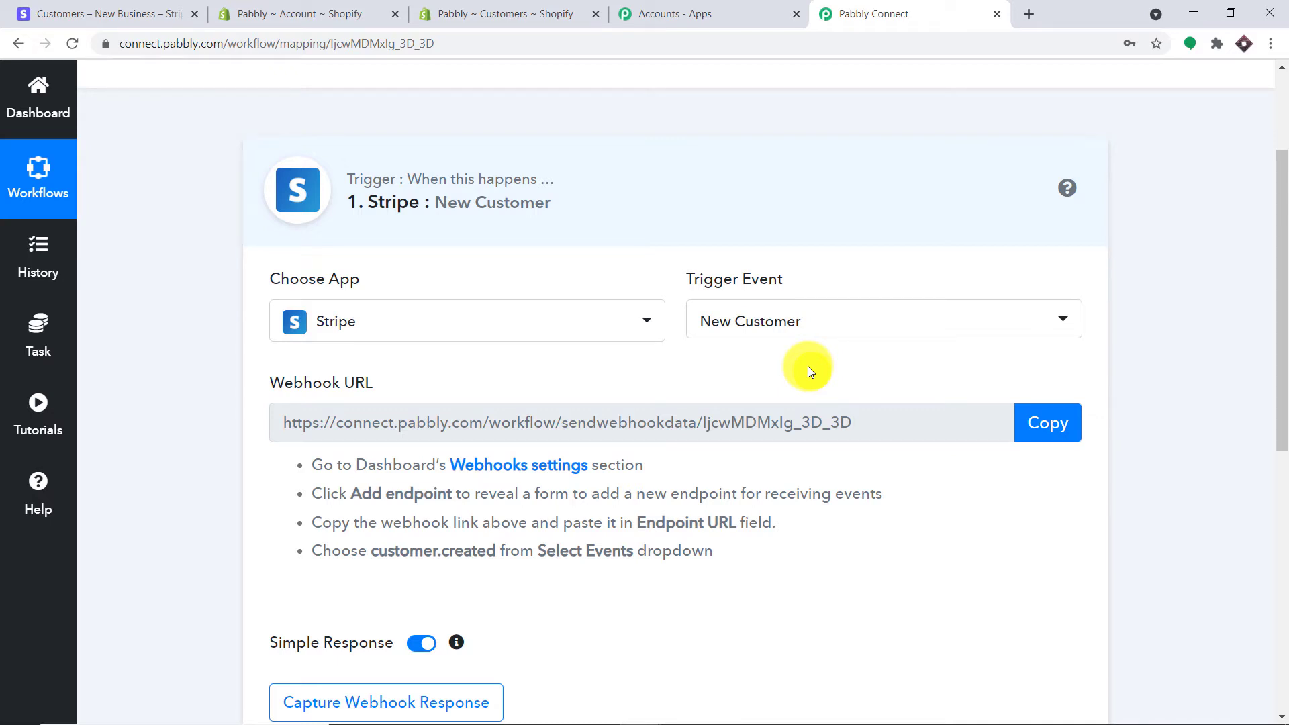
left_click(821, 321)
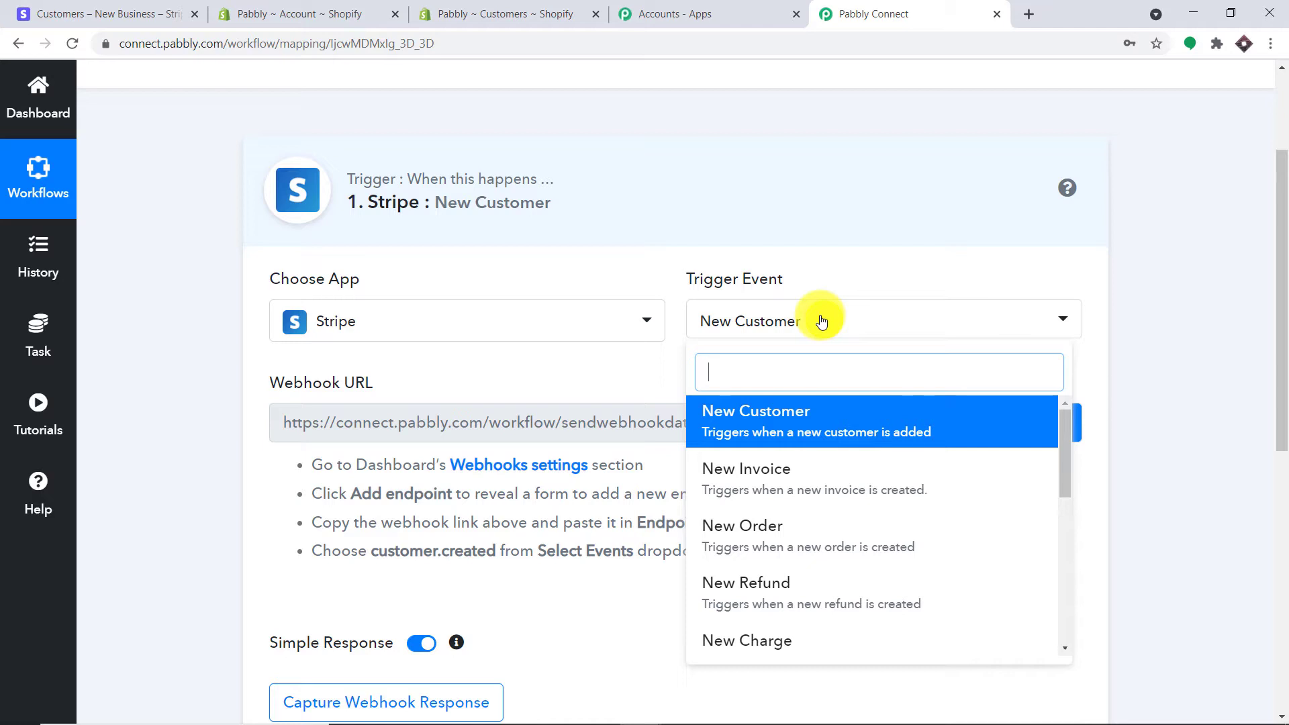
left_click(107, 8)
Start a new Stripe webhook endpoint under Developers > Webhooks with the URL field cleared.
key("n")
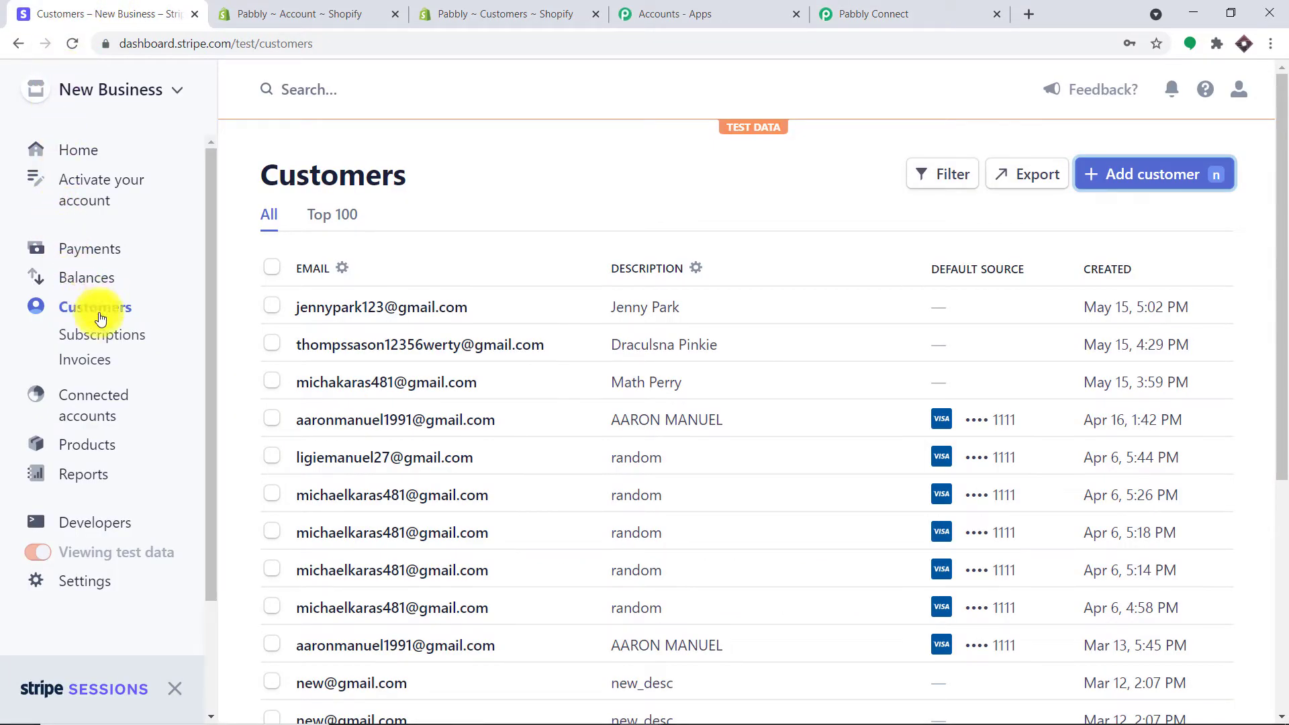
left_click(133, 527)
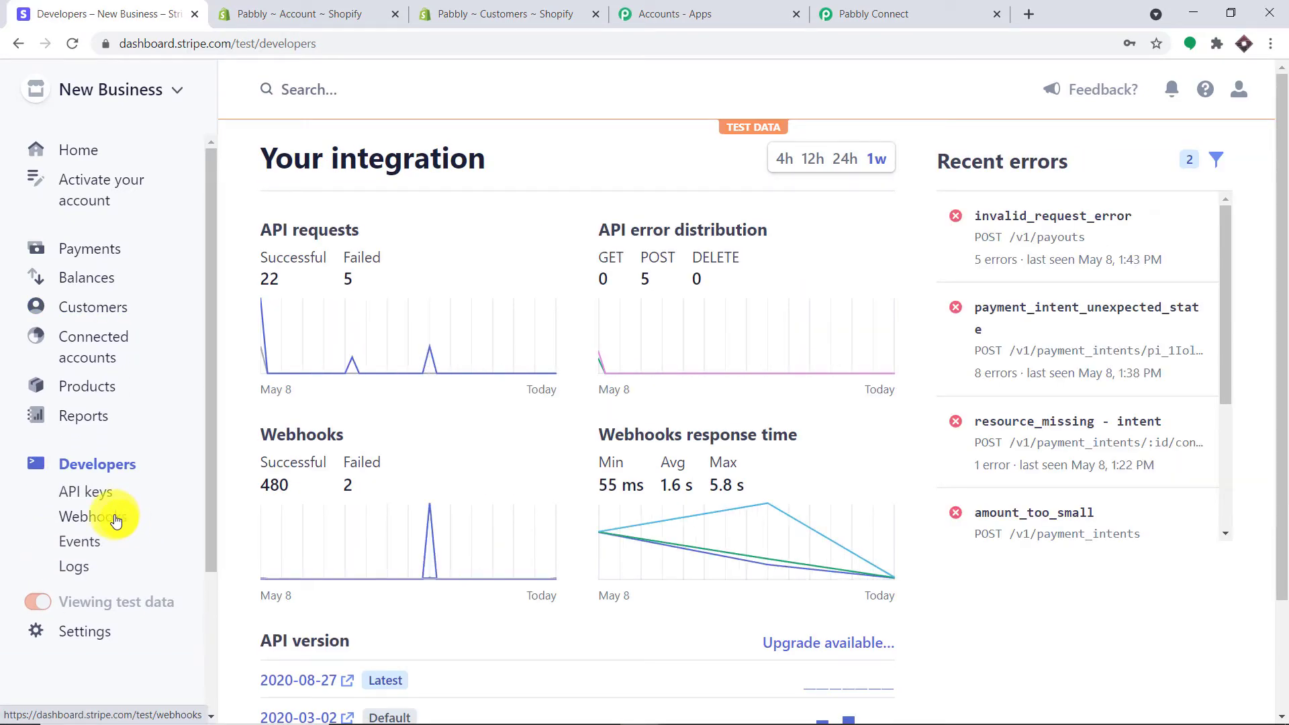
left_click(115, 521)
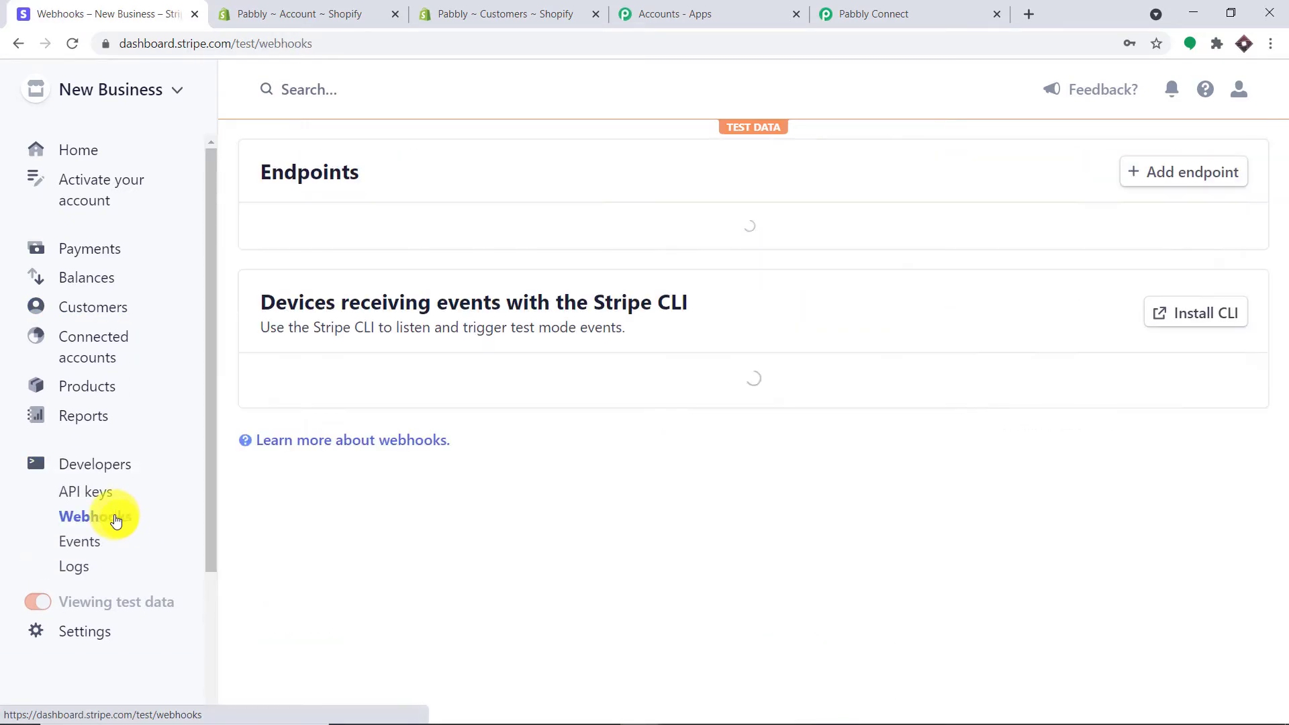
scroll(909, 383, "down", 2)
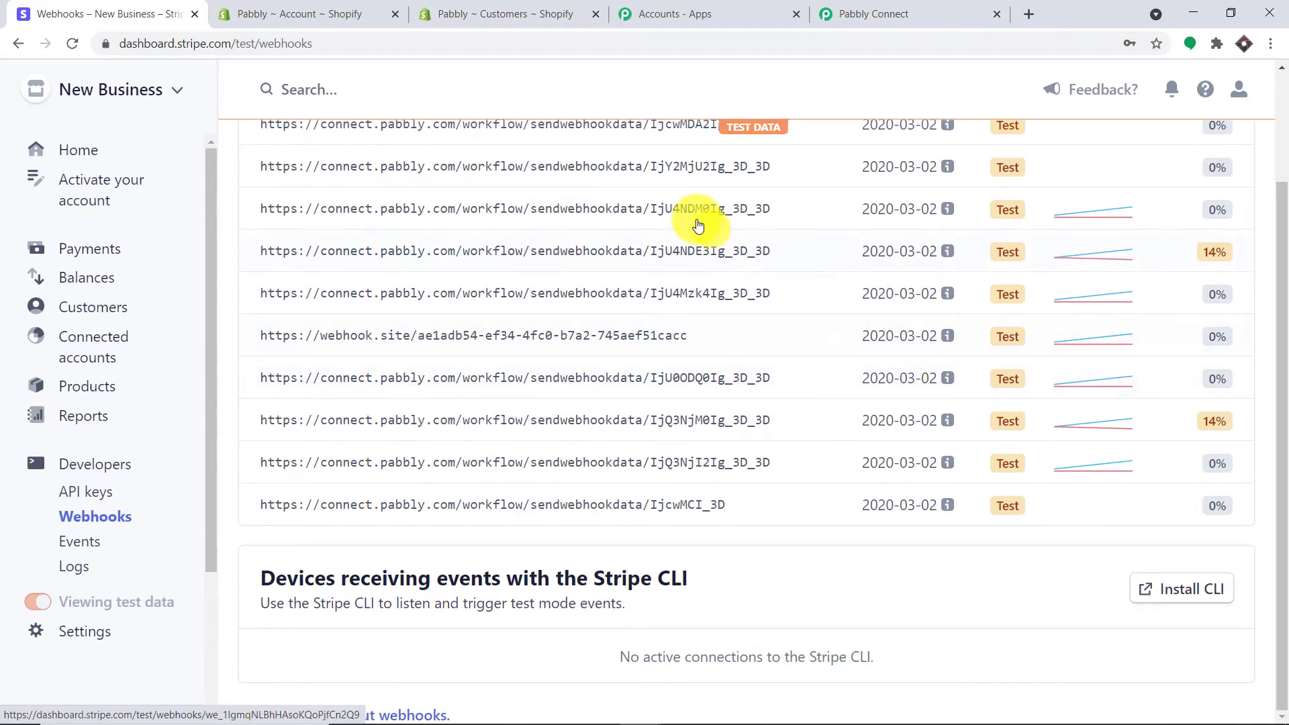
scroll(712, 216, "up", 2)
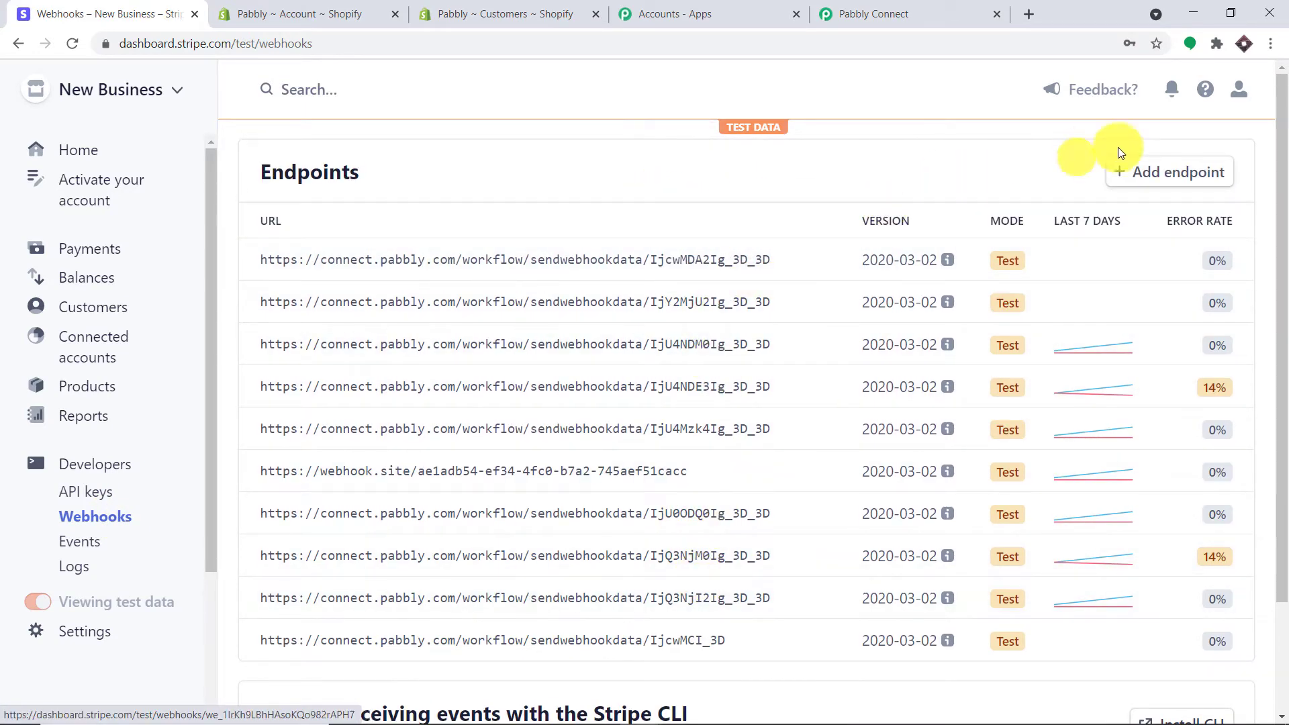
left_click(1182, 172)
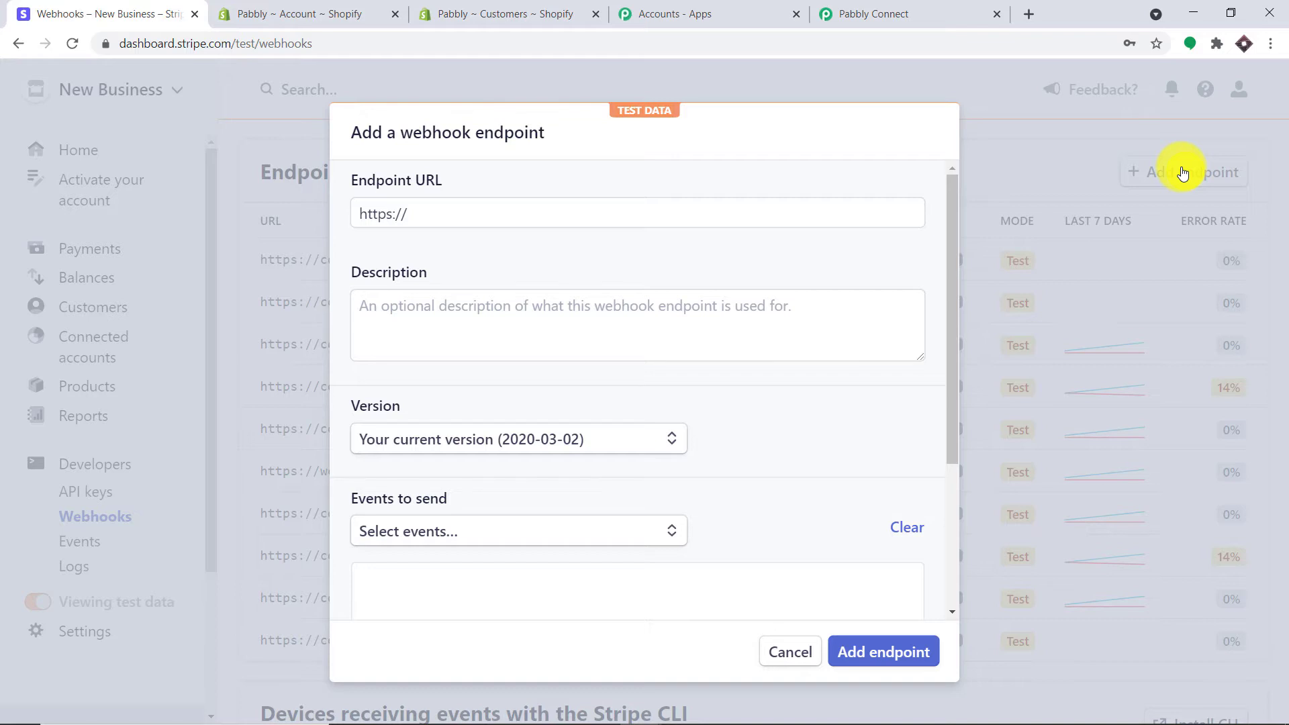
left_click(407, 214)
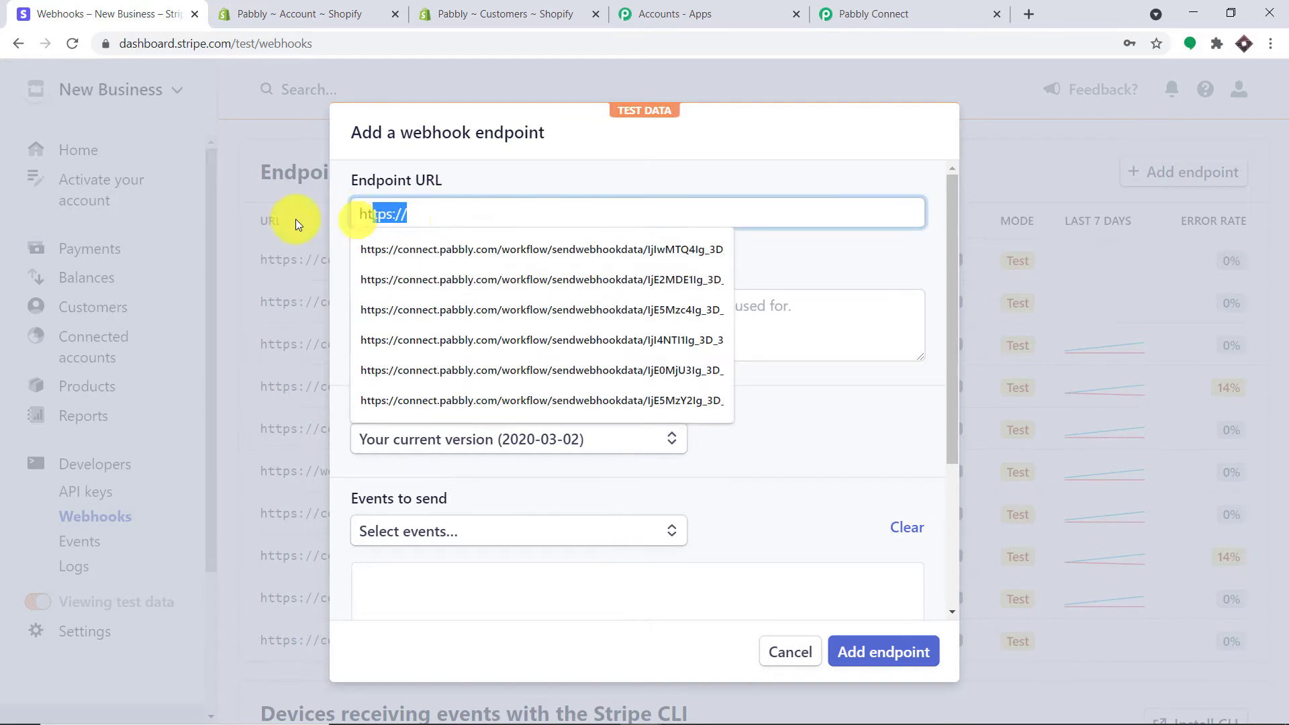
key("BackSpace")
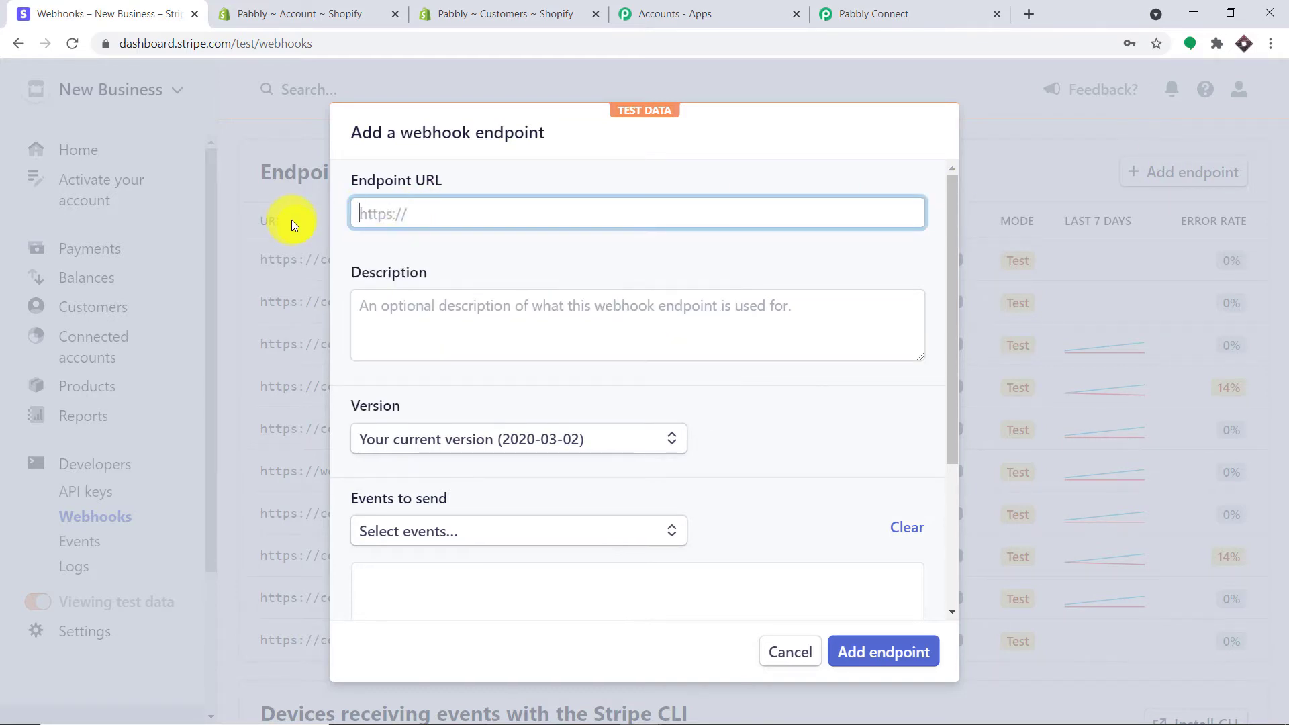
Copy the Pabbly workflow's webhook URL for the Stripe endpoint.
left_click(852, 13)
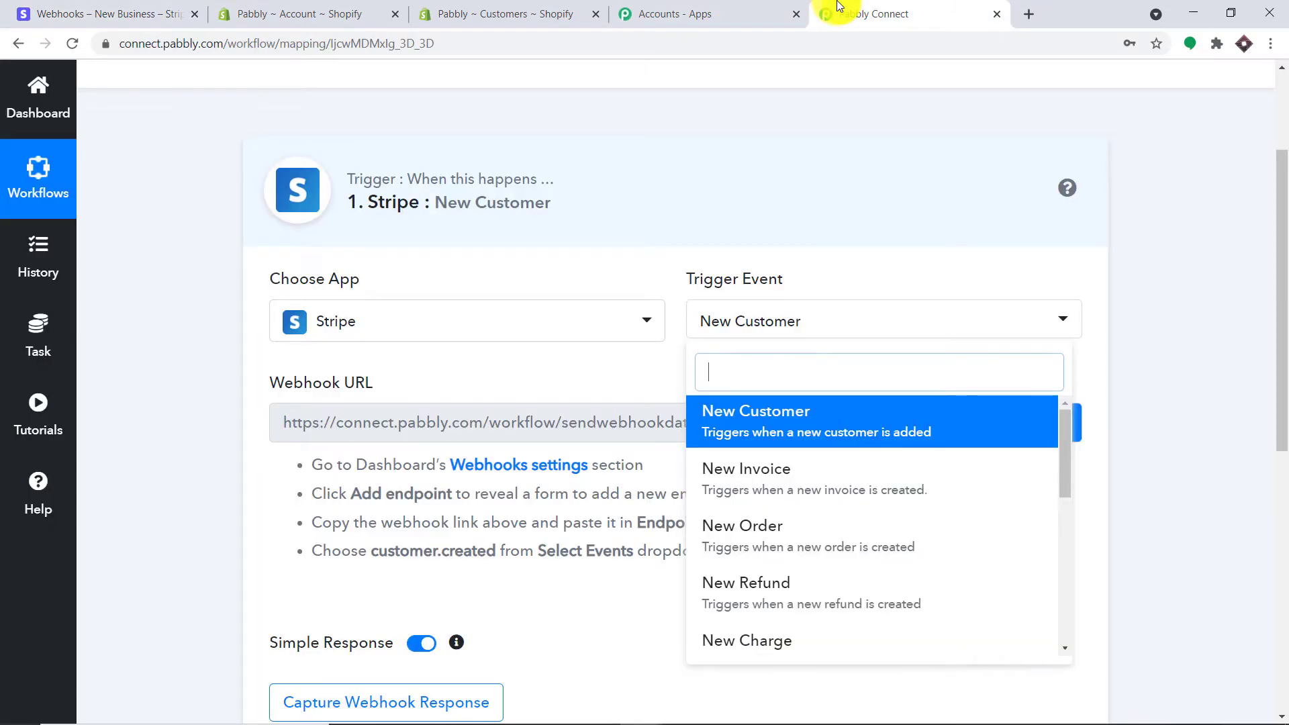
left_click(1158, 274)
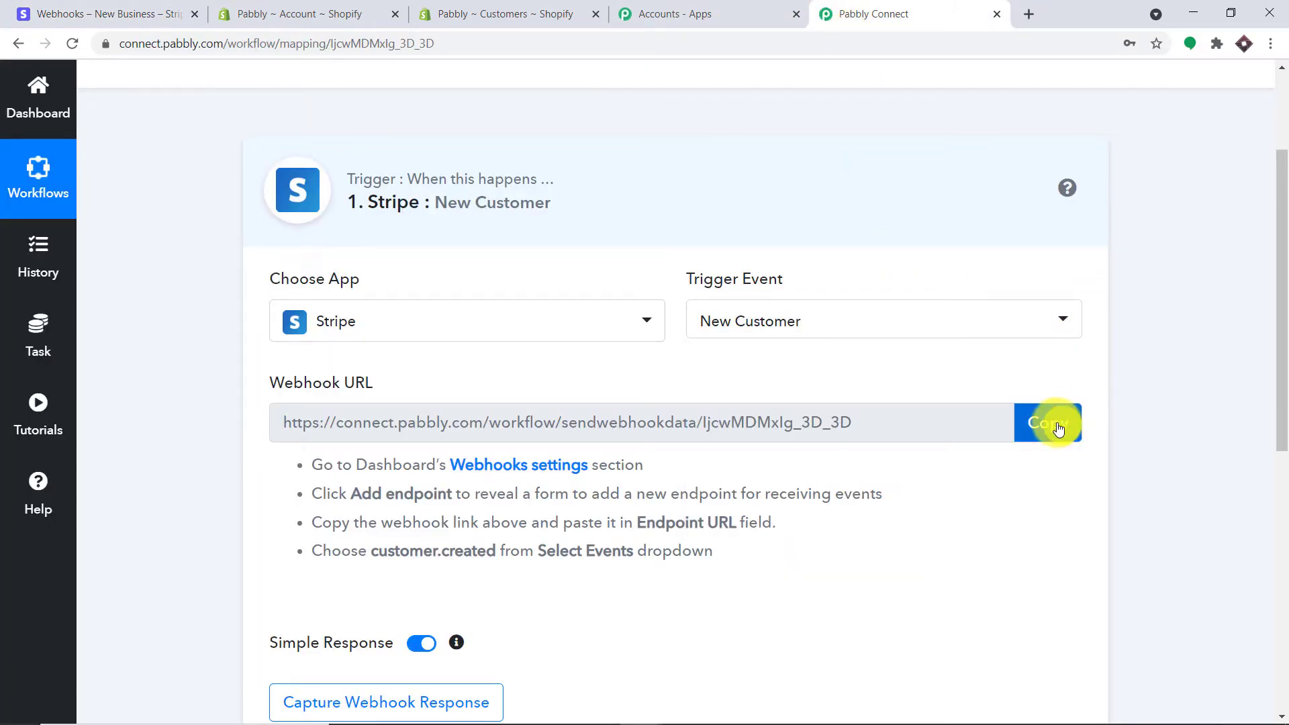
left_click(1055, 424)
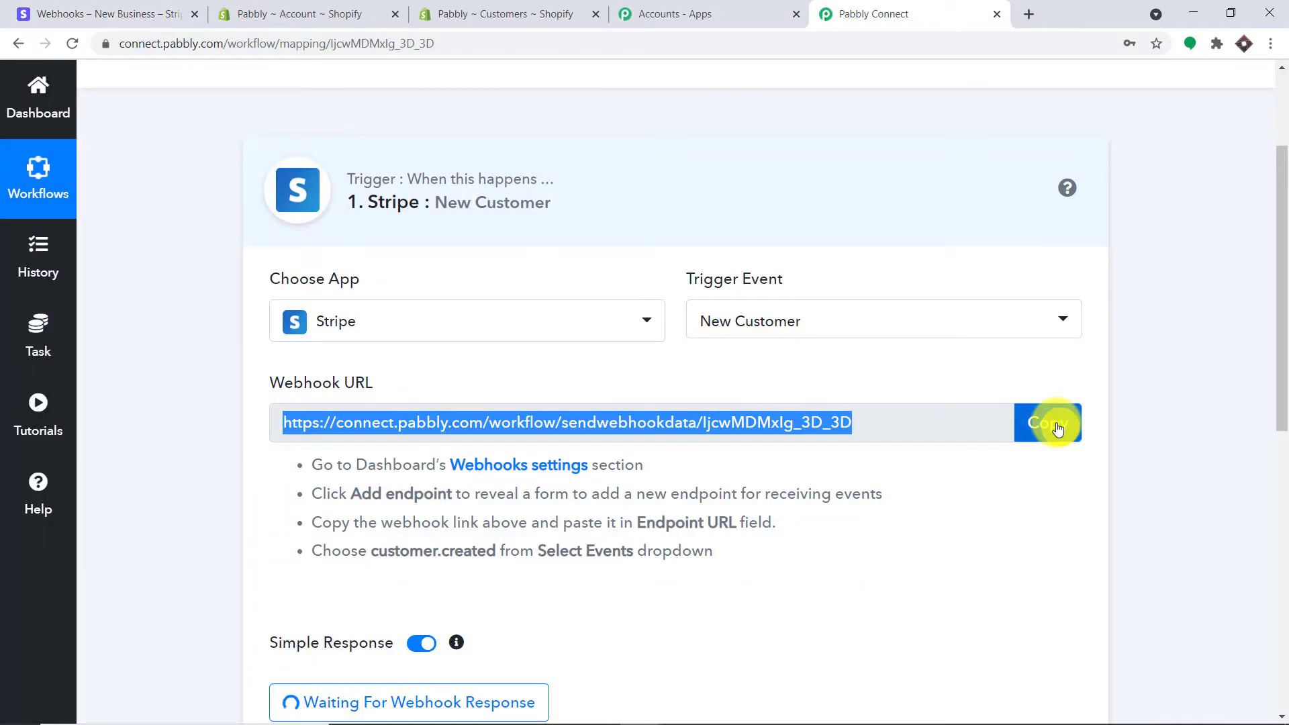
left_click(23, 12)
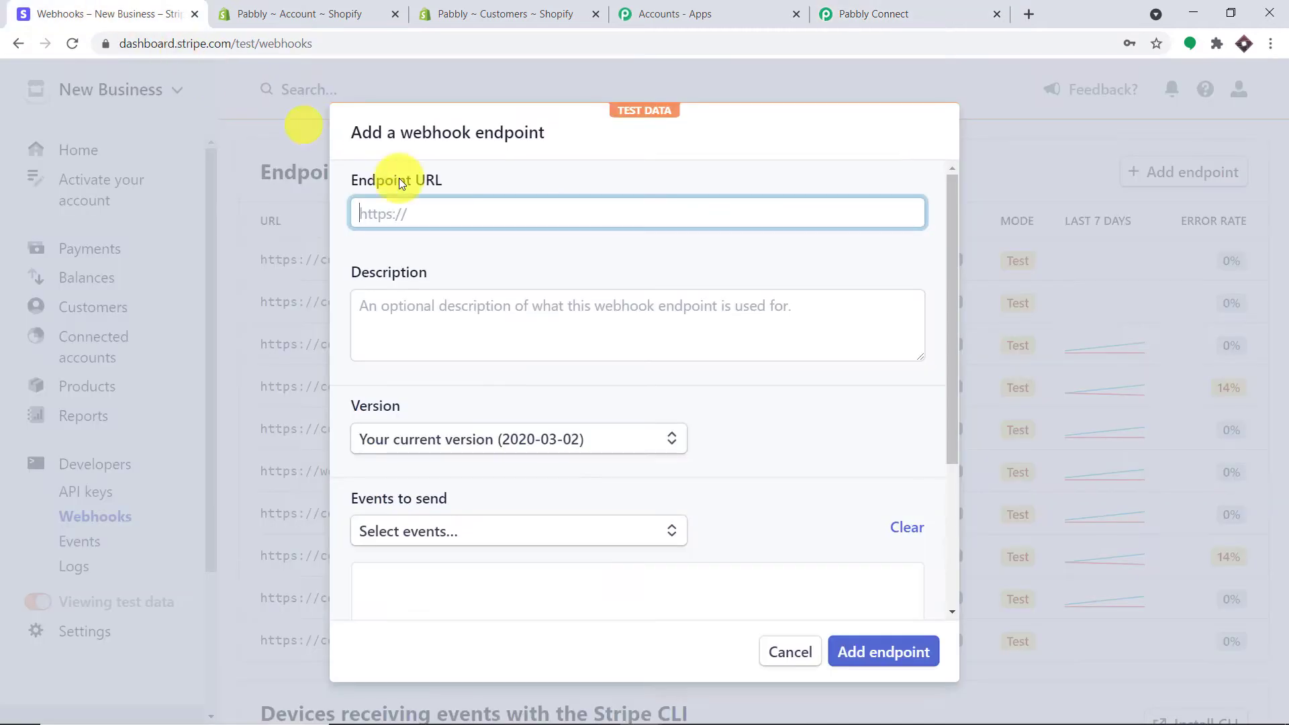
Add a Stripe endpoint with the pasted Pabbly webhook URL, listening for customer.created events.
left_click(429, 214)
key("ctrl+v")
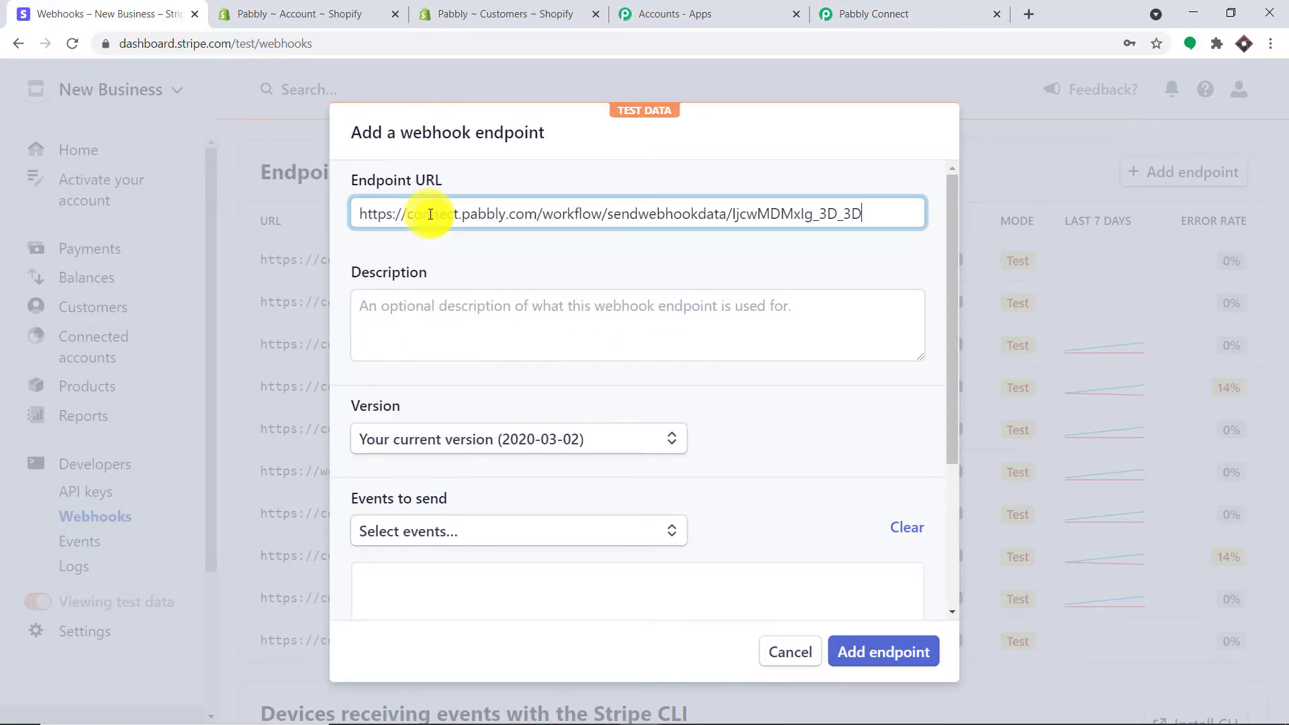
scroll(432, 296, "down", 1)
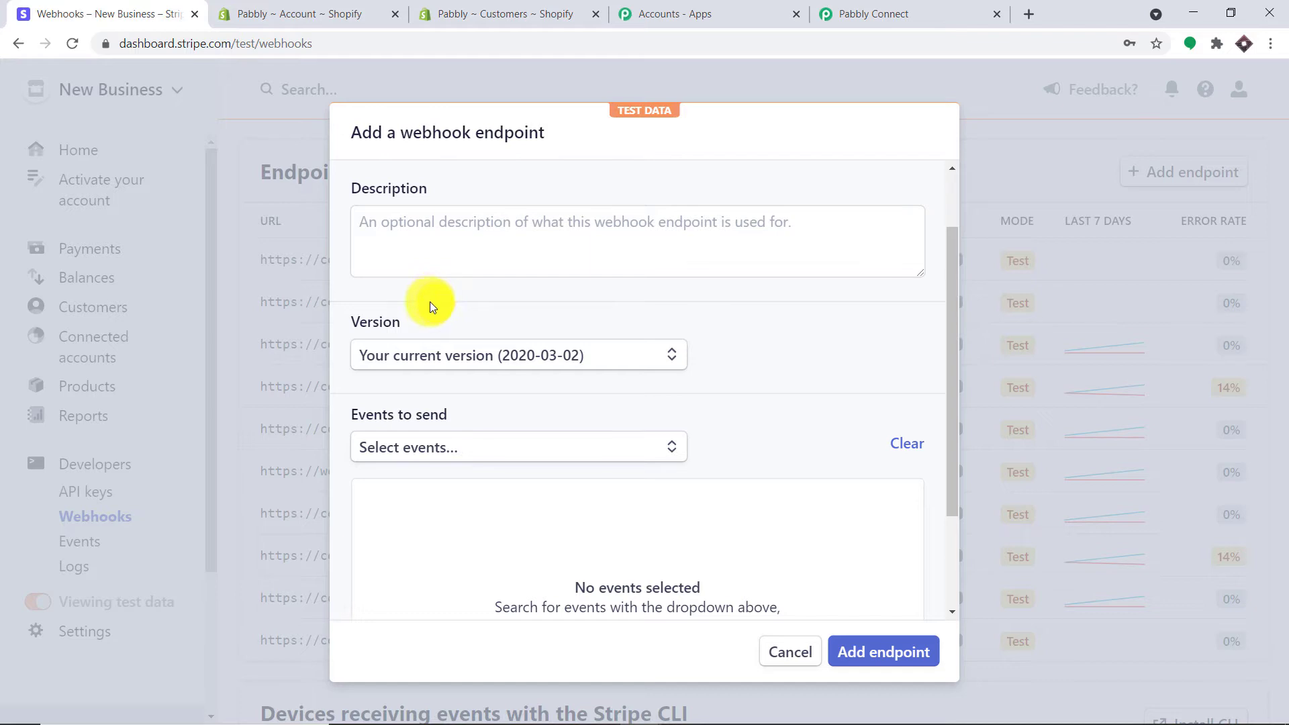
left_click(435, 459)
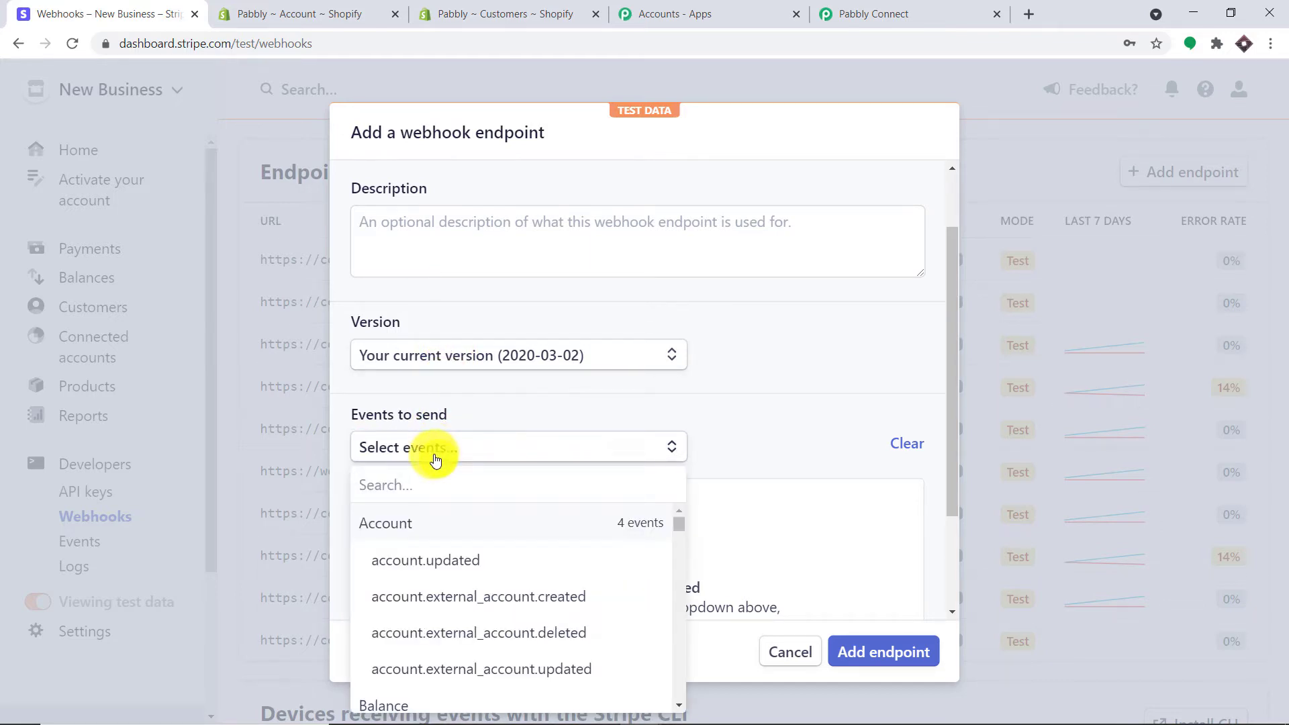
type("cust")
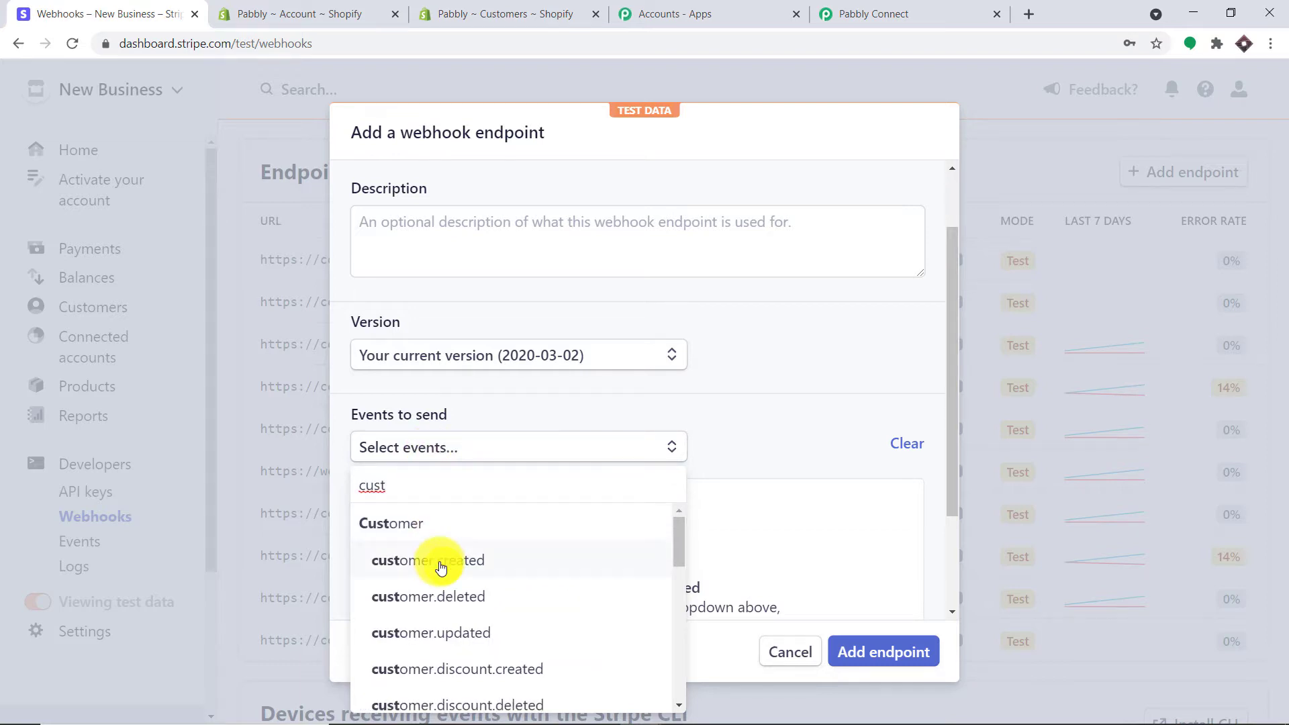
left_click(433, 561)
left_click(878, 644)
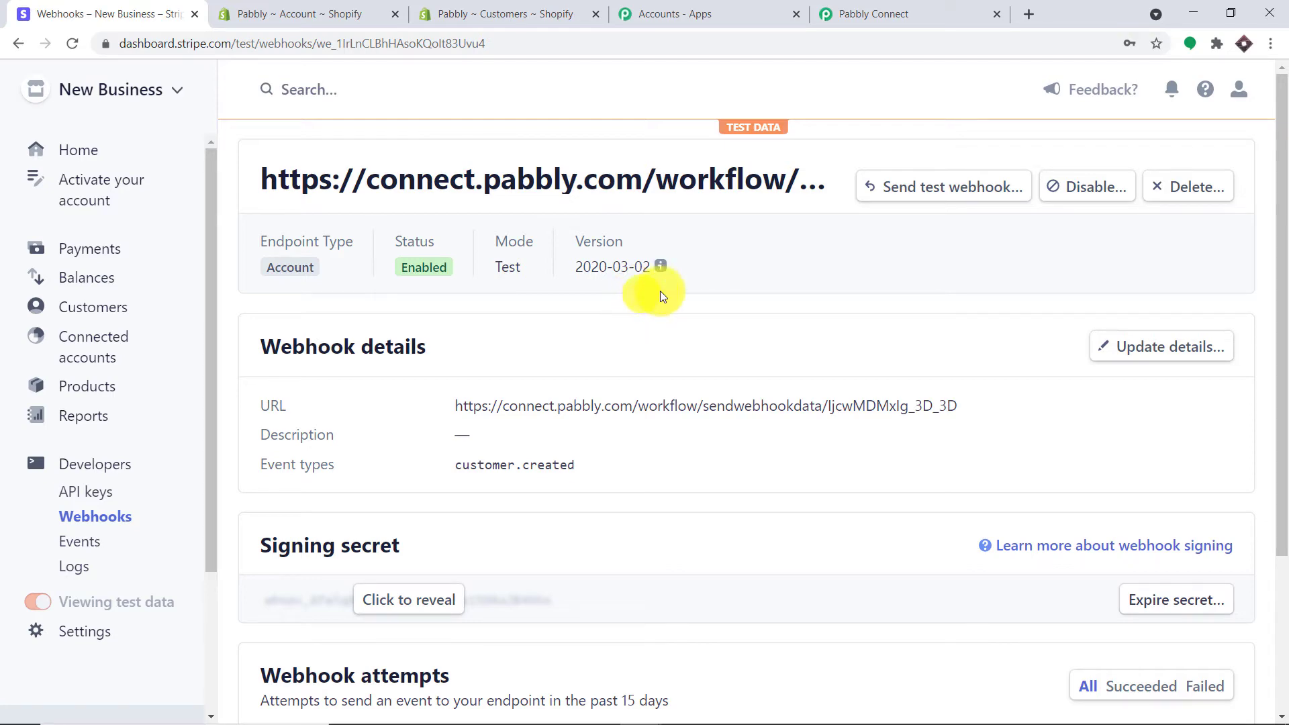
left_click(933, 14)
scroll(314, 546, "down", 3)
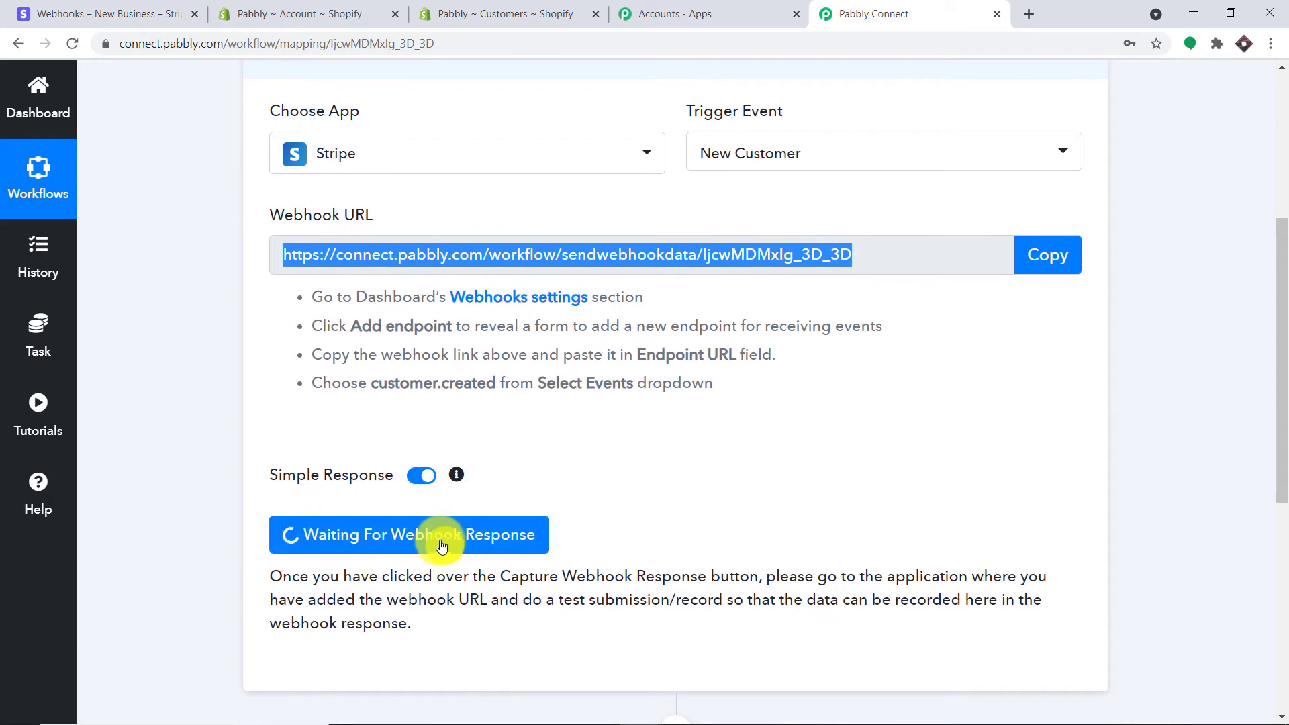
left_click(127, 12)
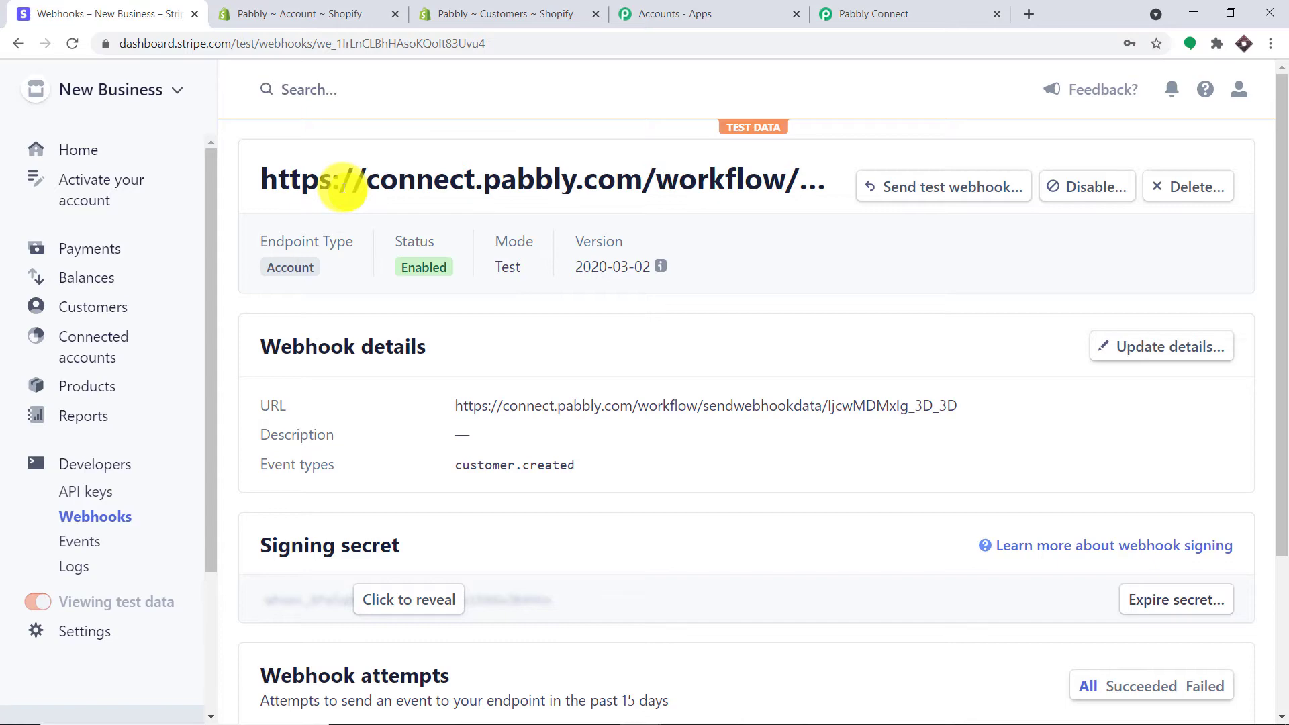
From Customers, open Add customer and enter the test customer's full name and account email.
left_click(74, 307)
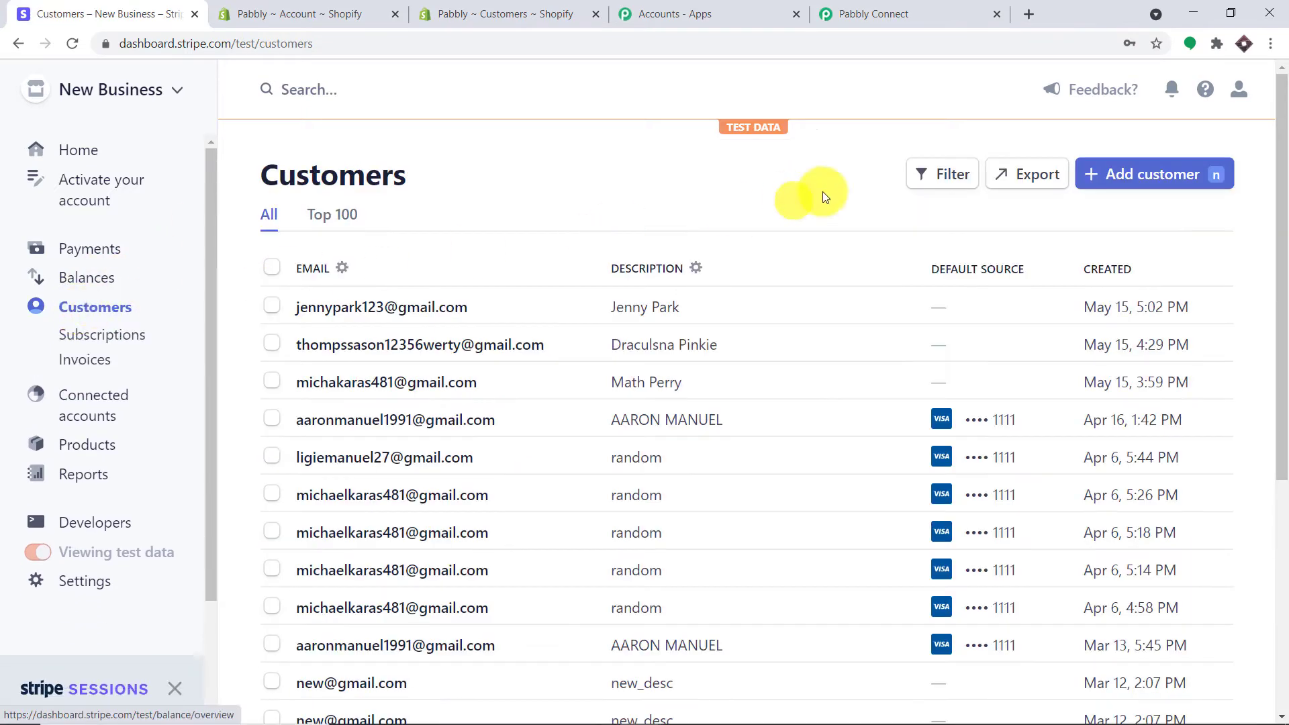
left_click(1128, 174)
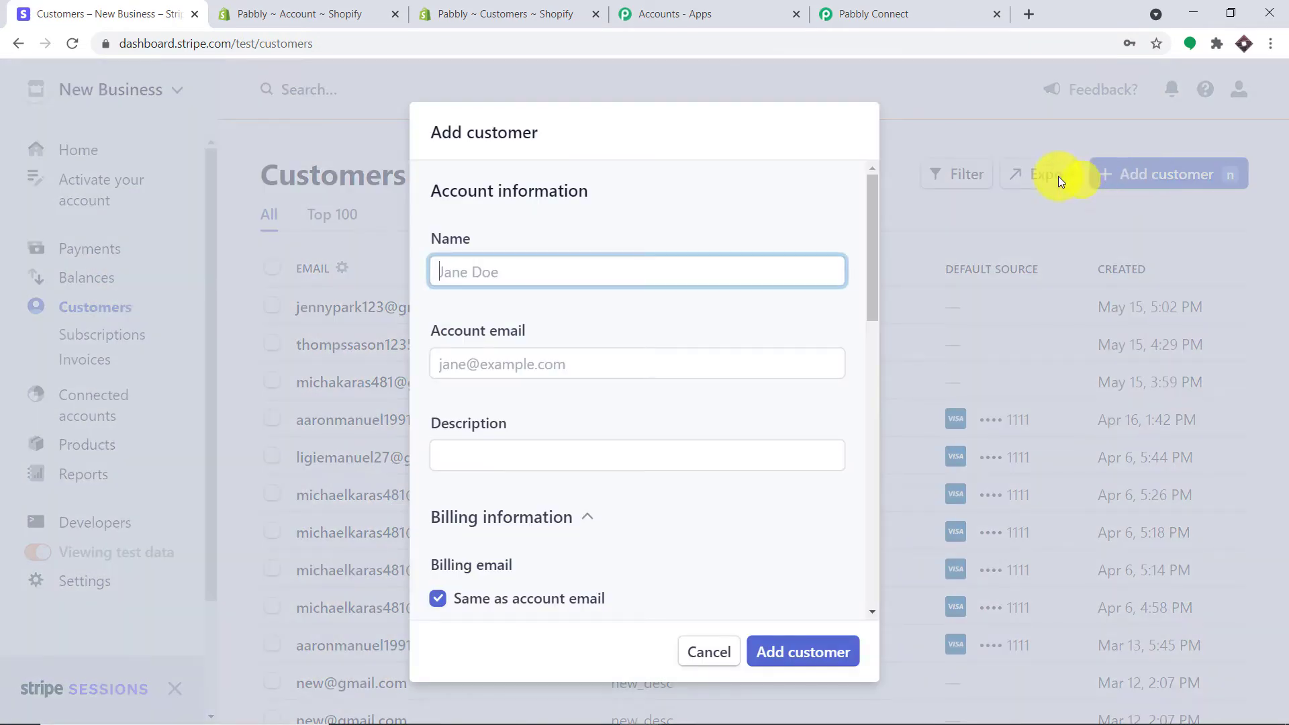
left_click(471, 265)
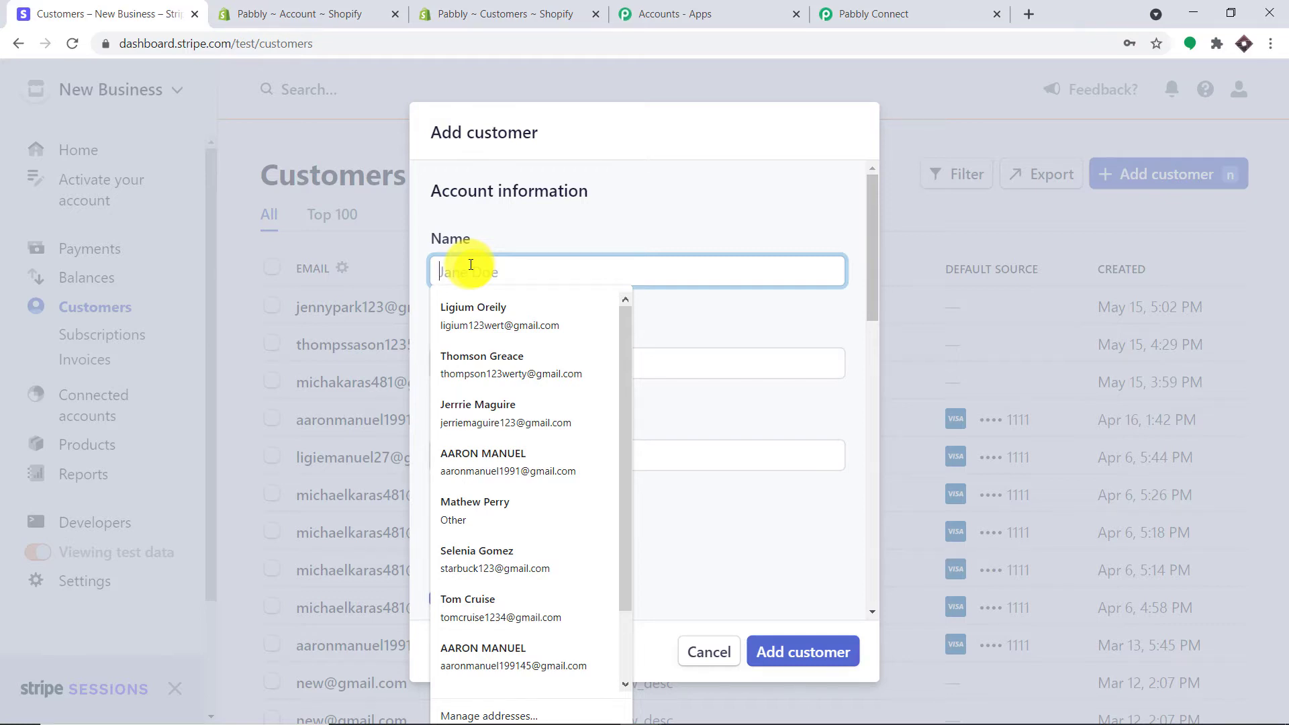
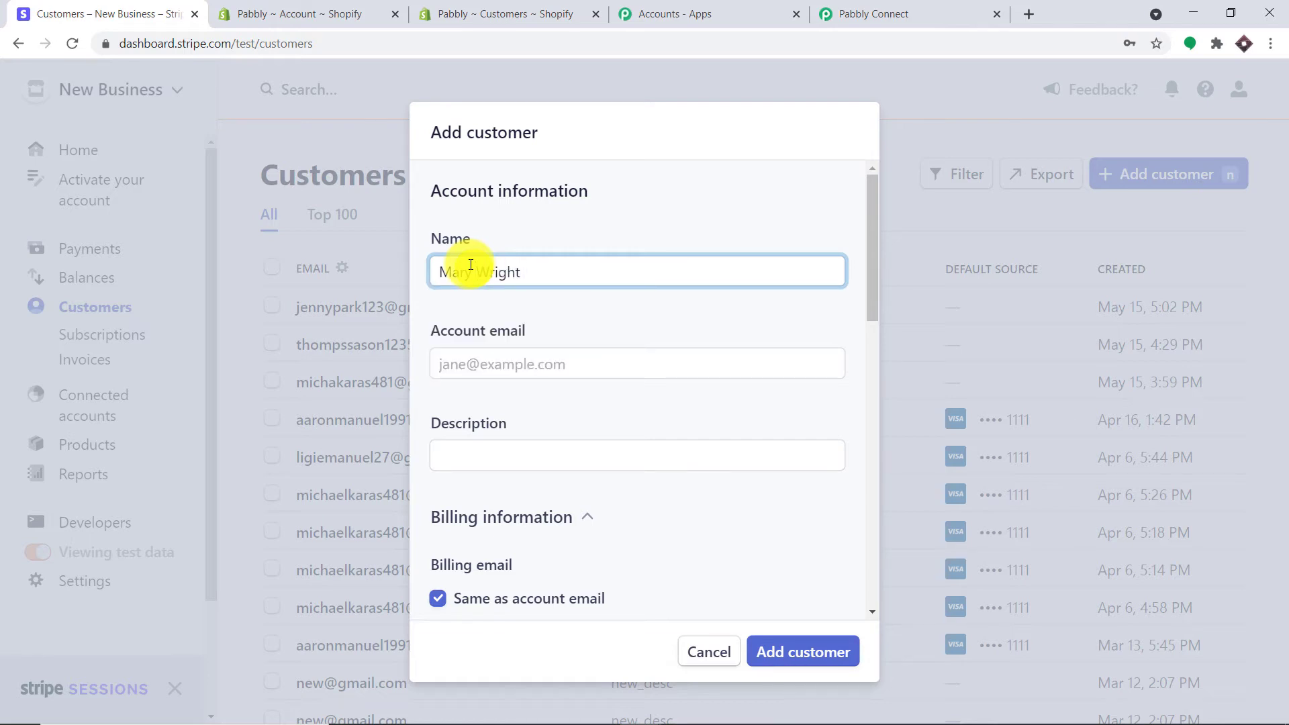
left_click(487, 366)
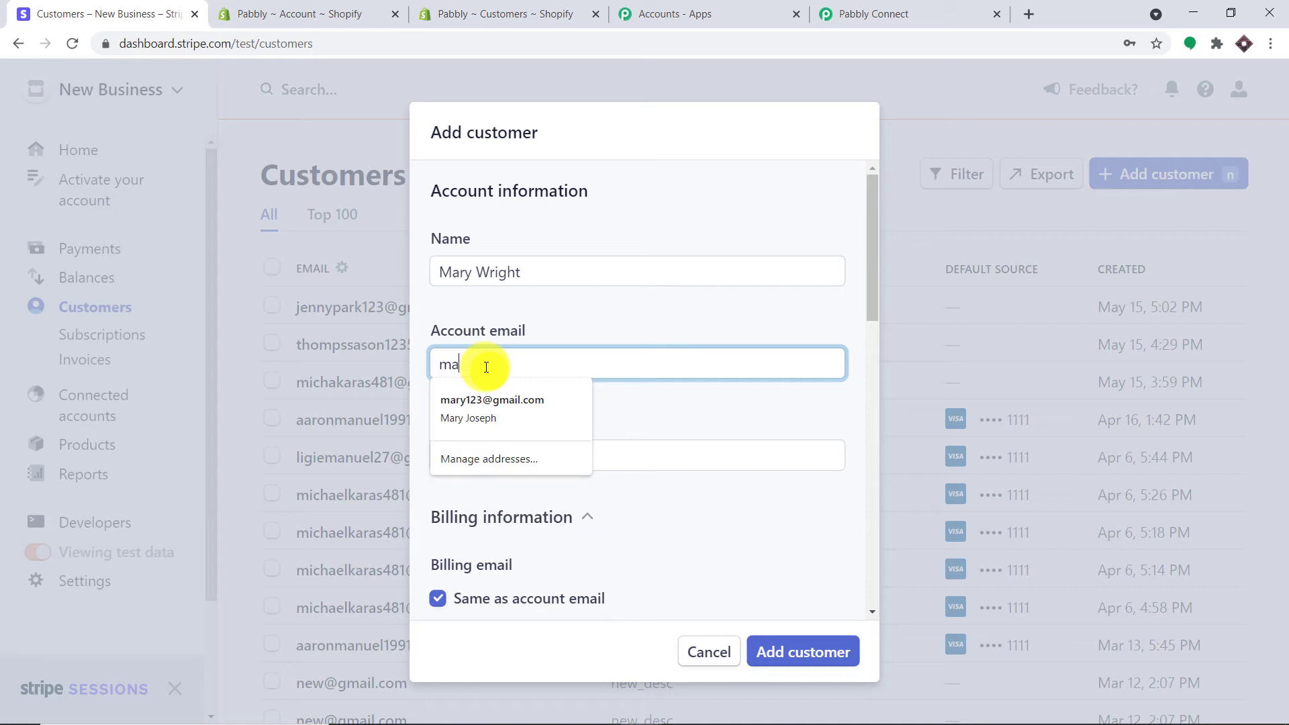
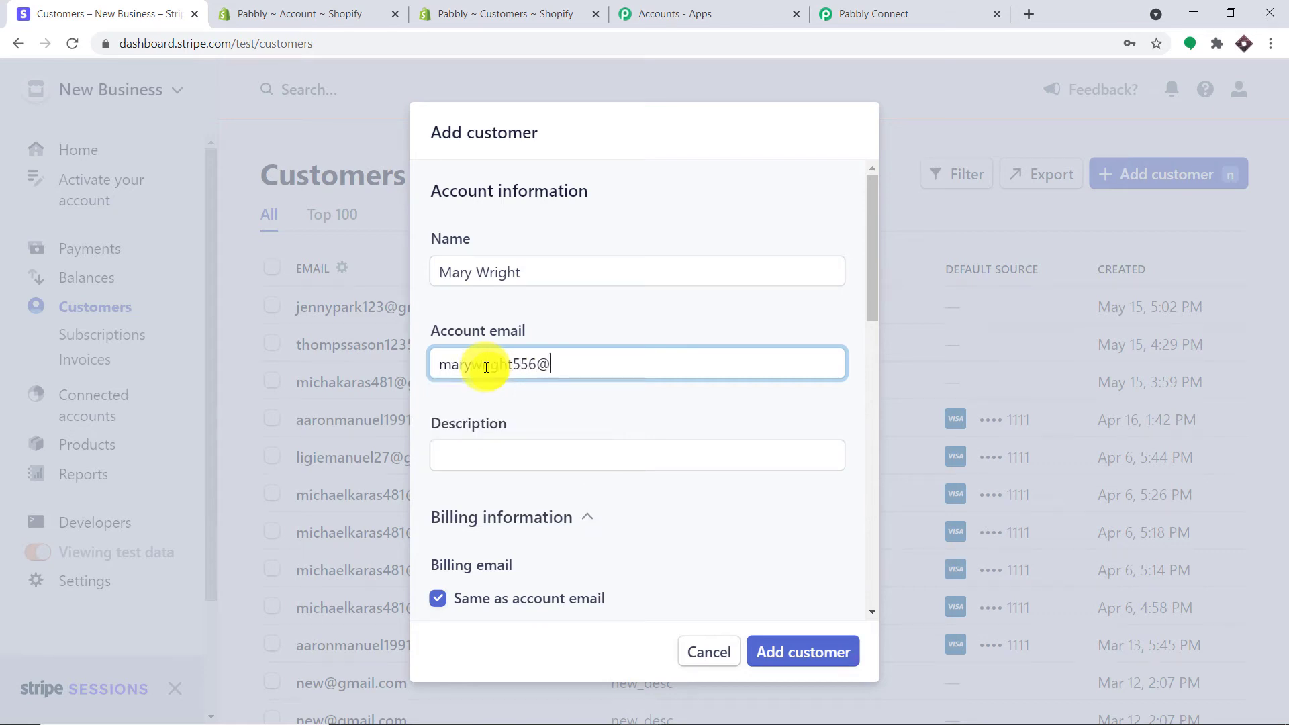
scroll(486, 368, "down", 4)
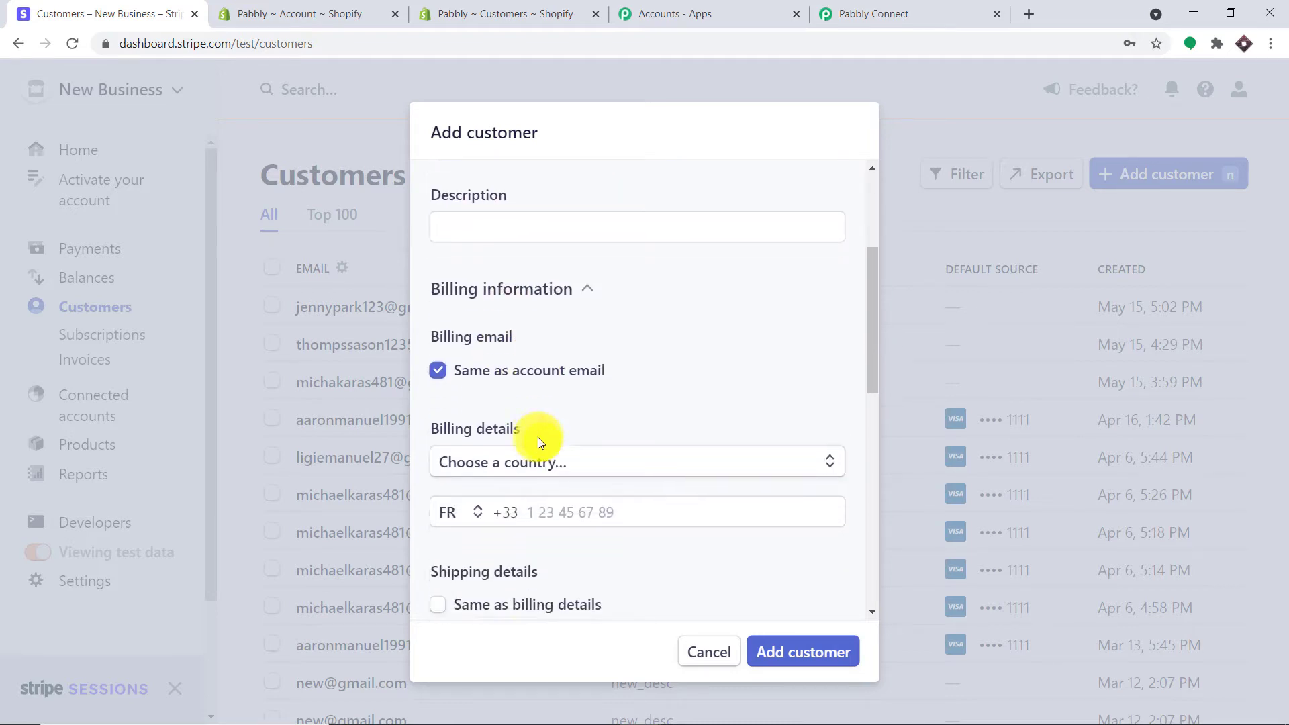
Set the customer's billing country to India.
left_click(483, 450)
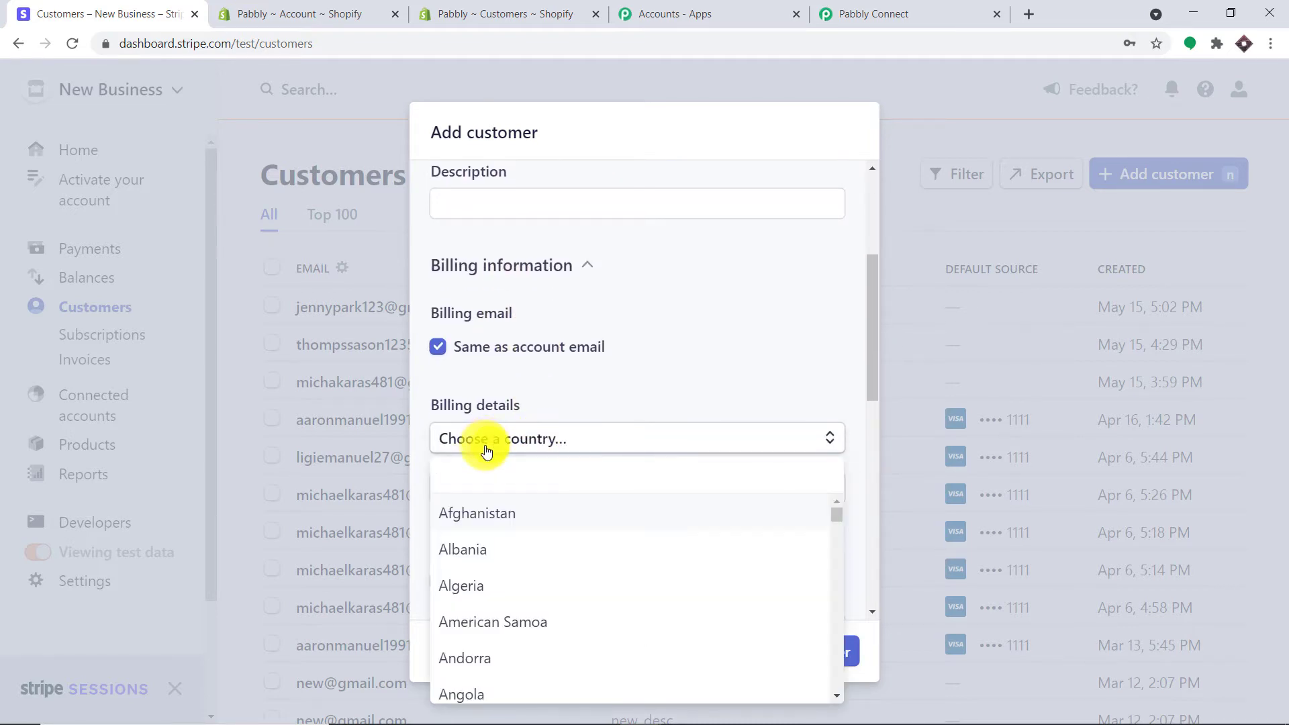
type("india")
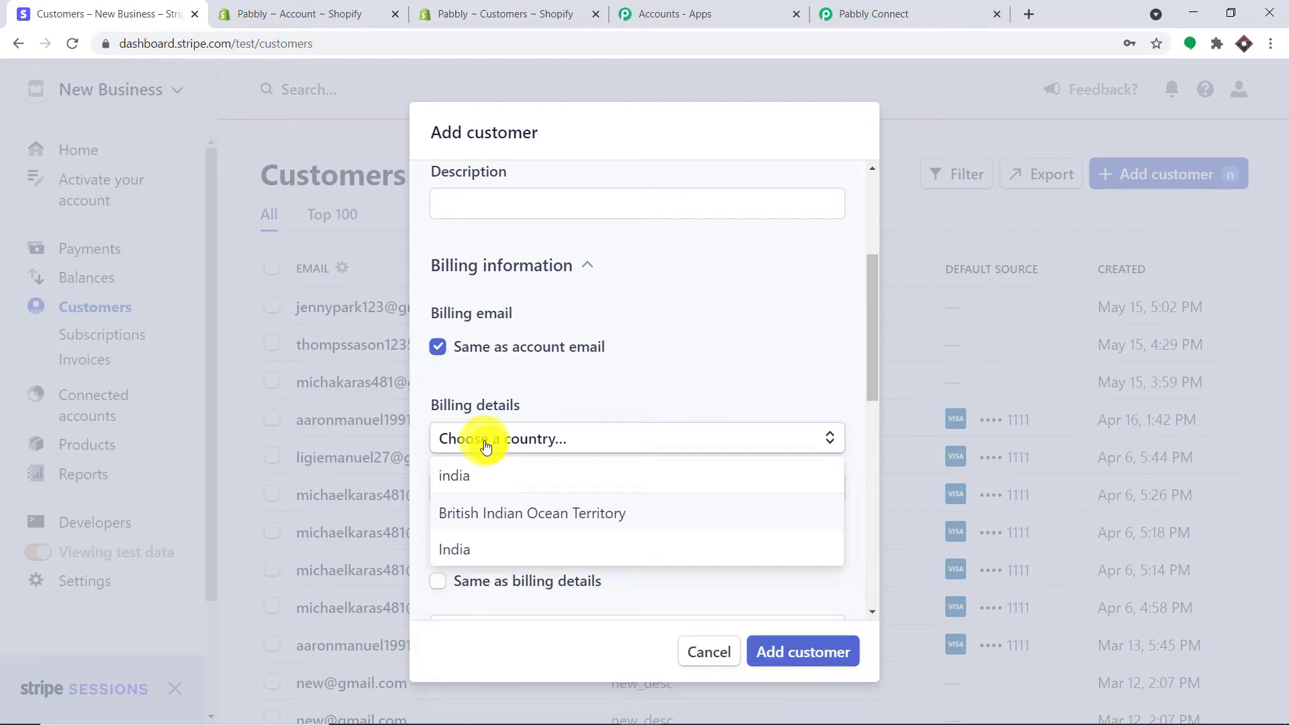
left_click(484, 548)
scroll(673, 497, "down", 2)
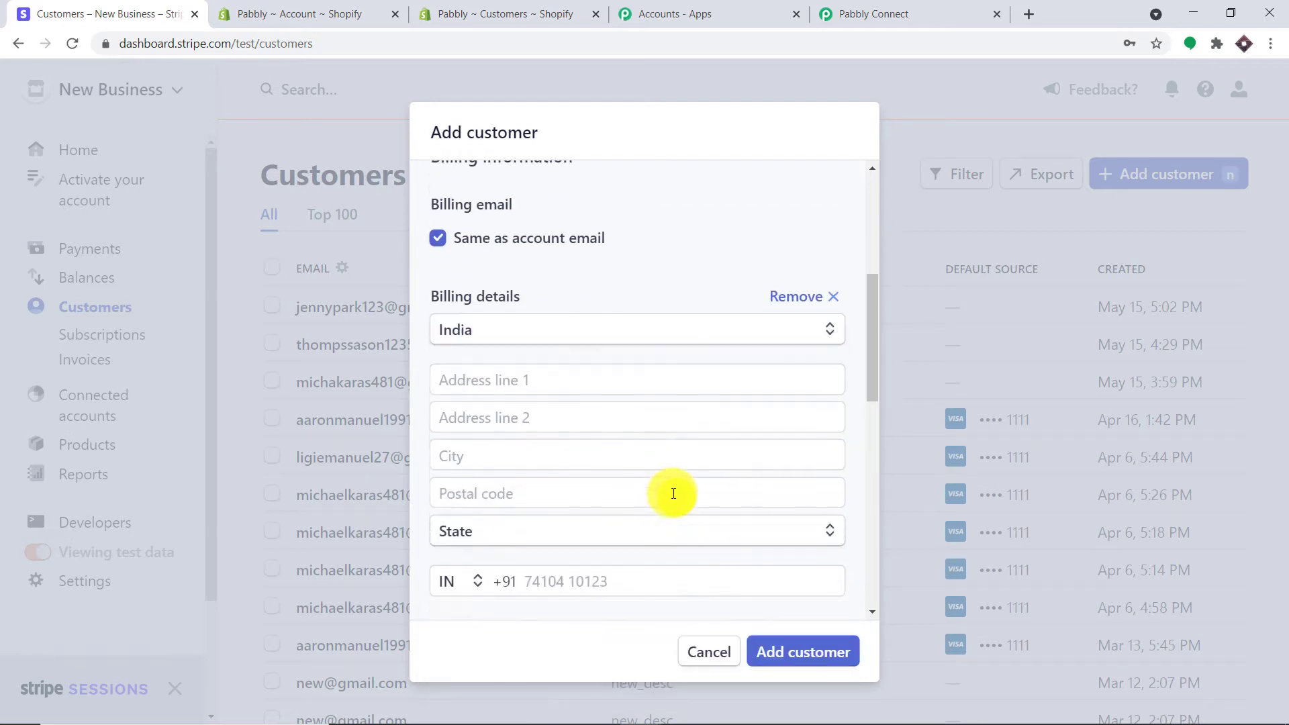
scroll(673, 493, "down", 1)
Fill in the two billing address lines, the city and the postal code.
left_click(520, 321)
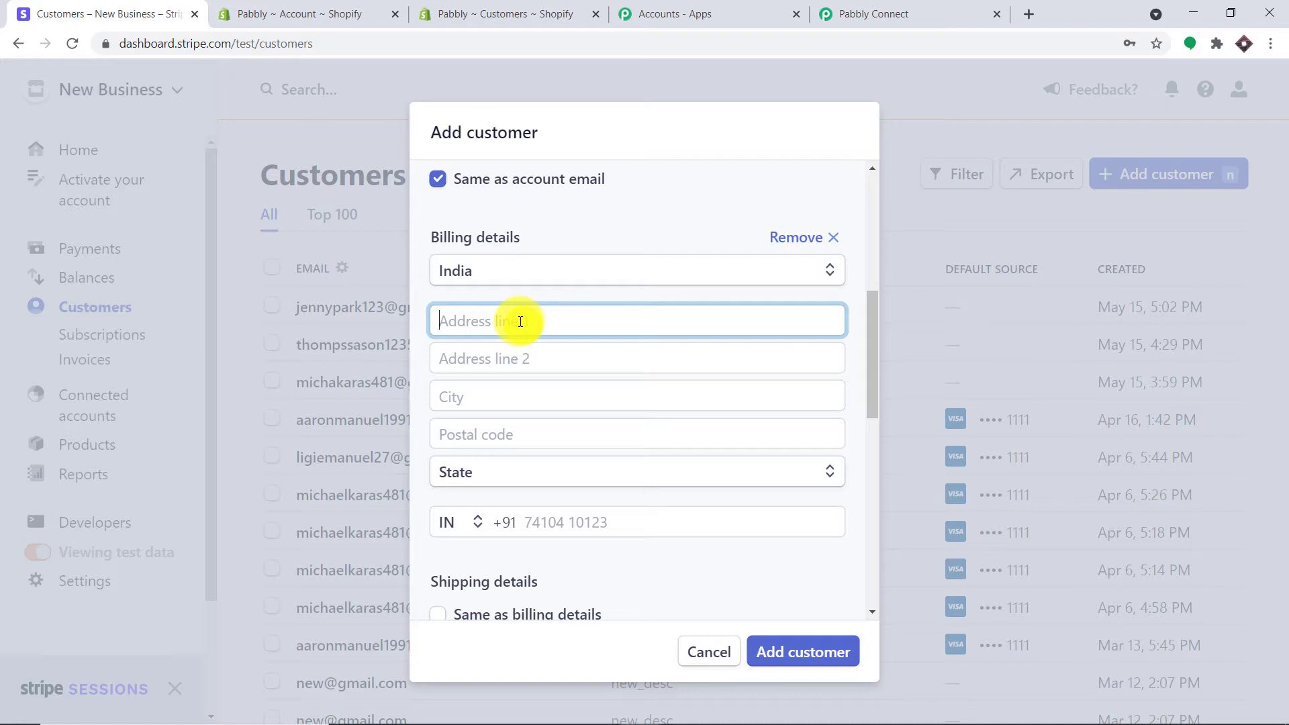
left_click(535, 353)
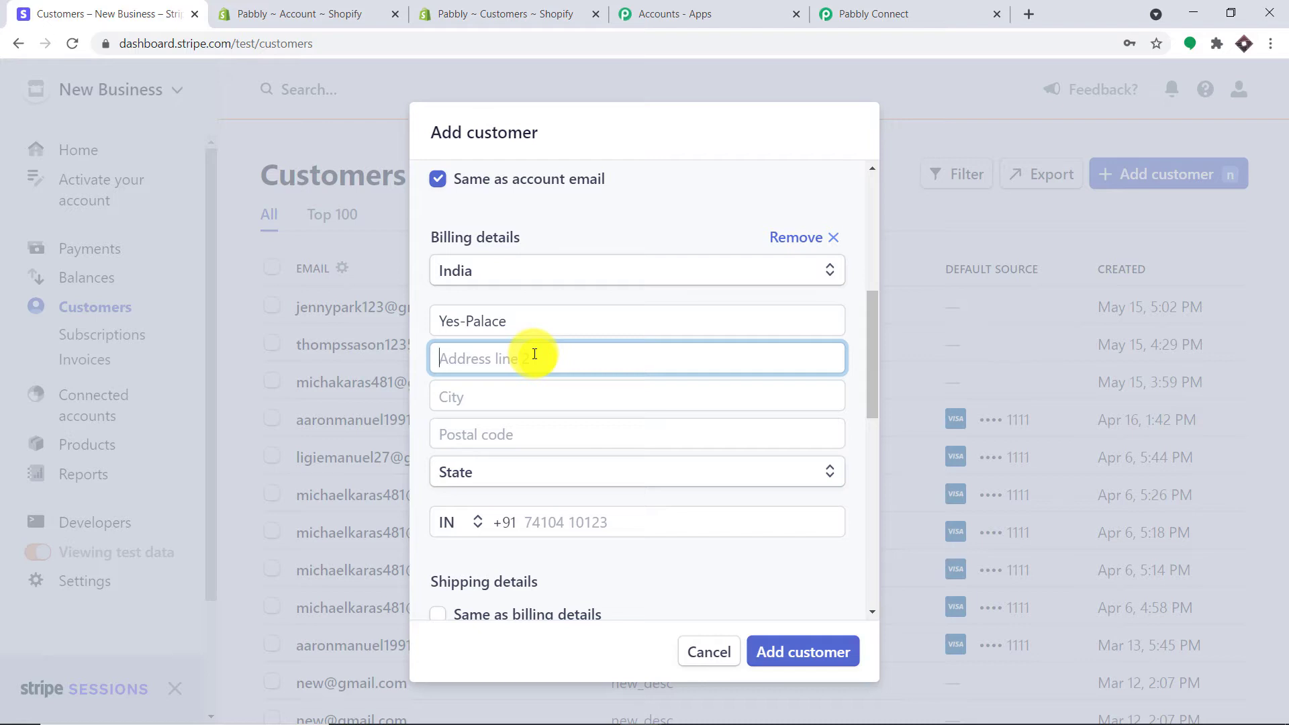
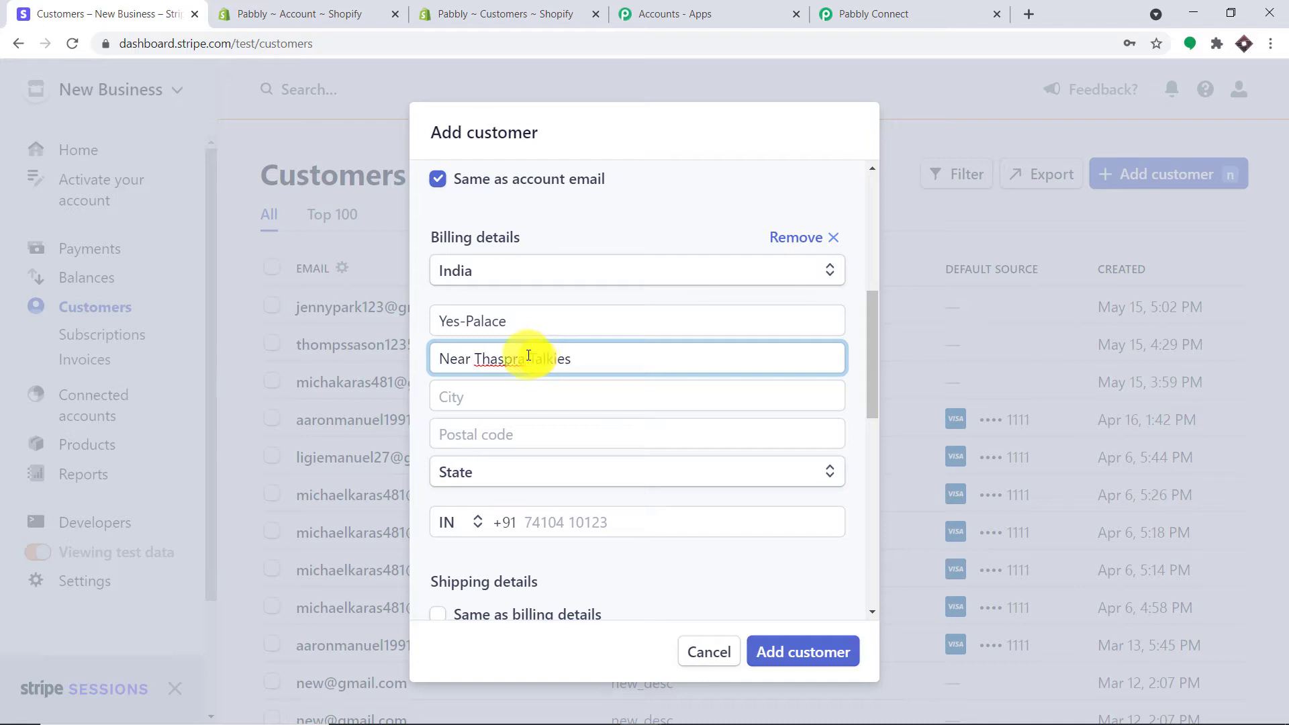
left_click(530, 393)
type("Bhopal")
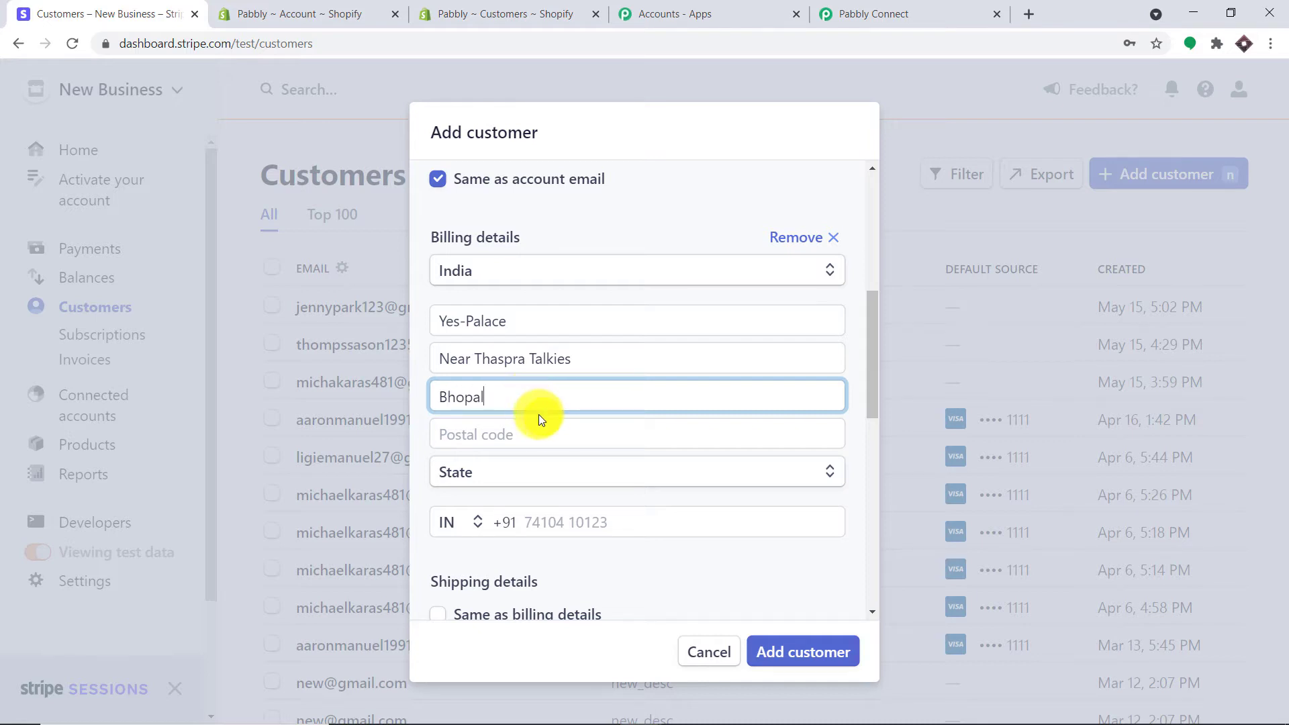
left_click(540, 432)
type("45")
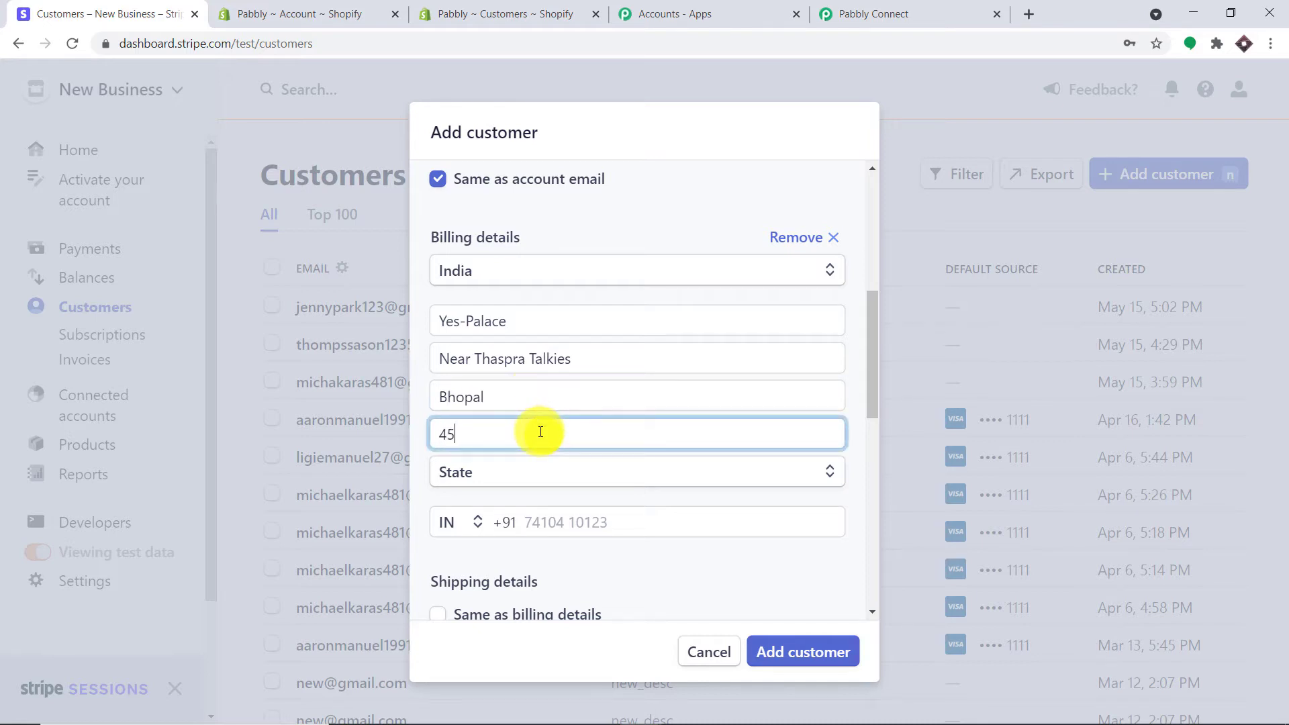
type("202")
Set the state to Madhya Pradesh, add a saved phone number, and create the customer.
left_click(569, 470)
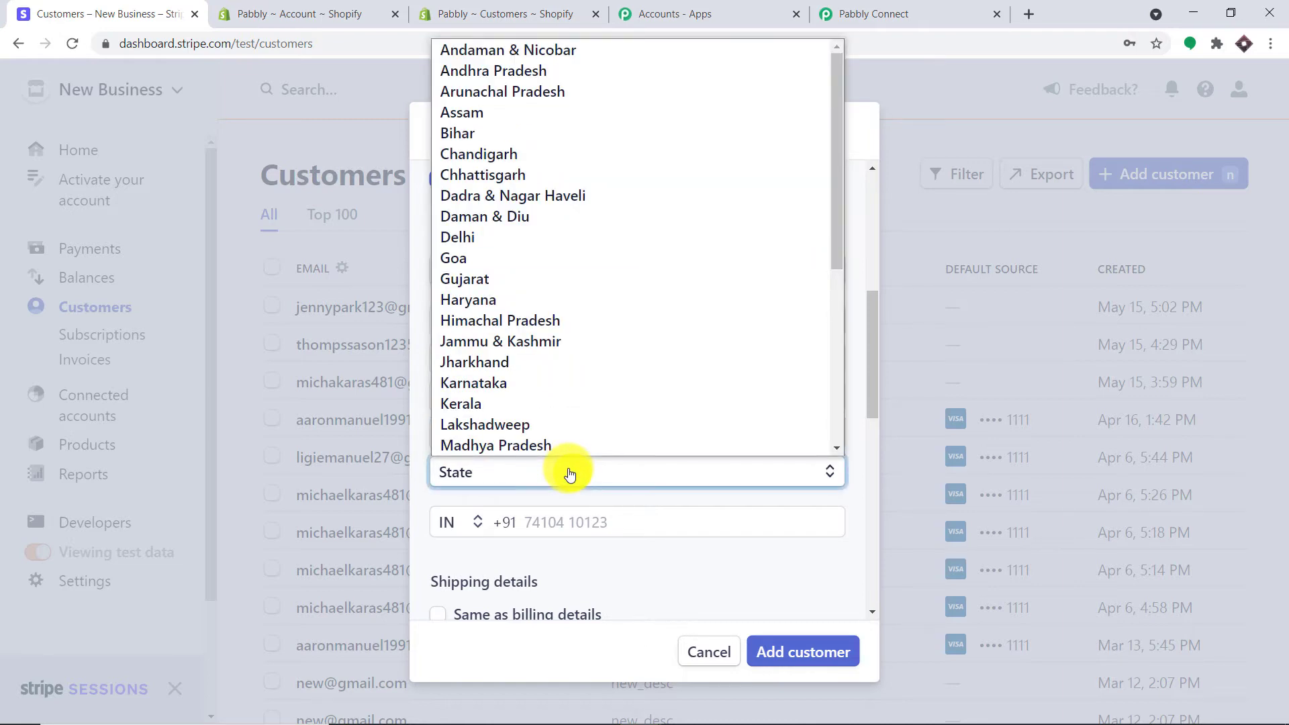
scroll(571, 445, "down", 1)
left_click(580, 404)
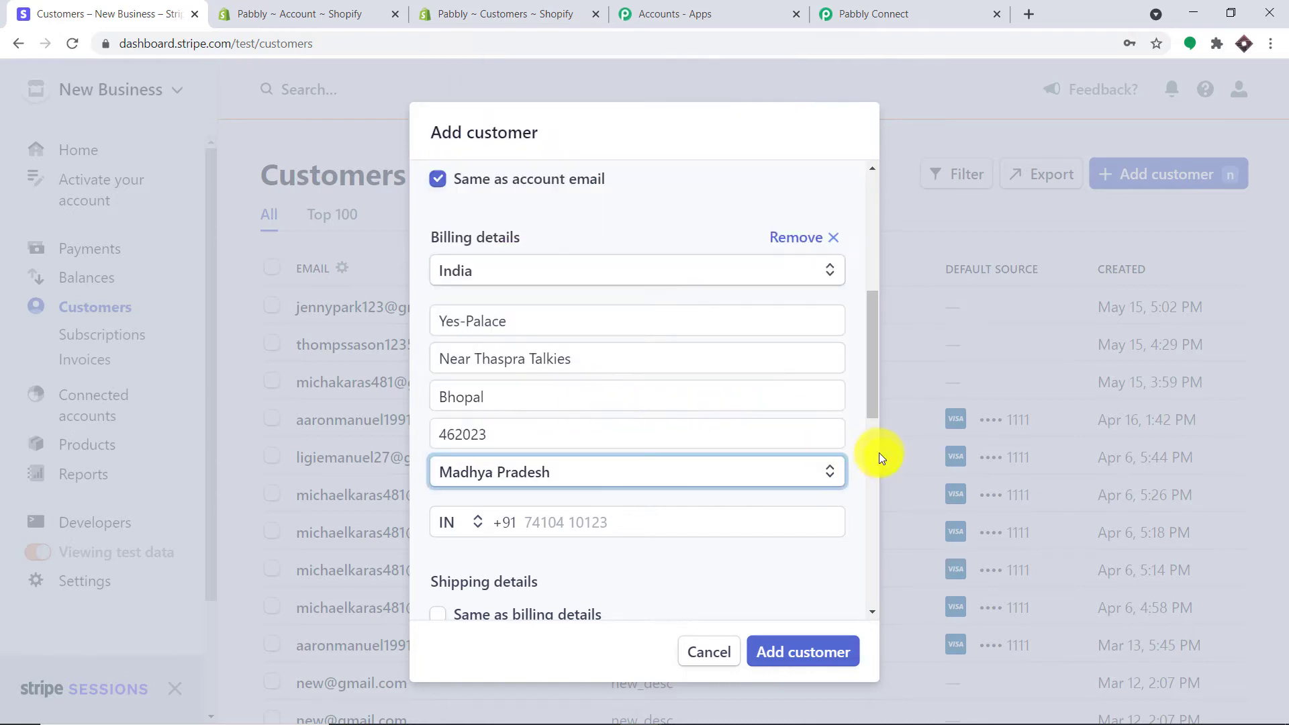
scroll(839, 446, "down", 3)
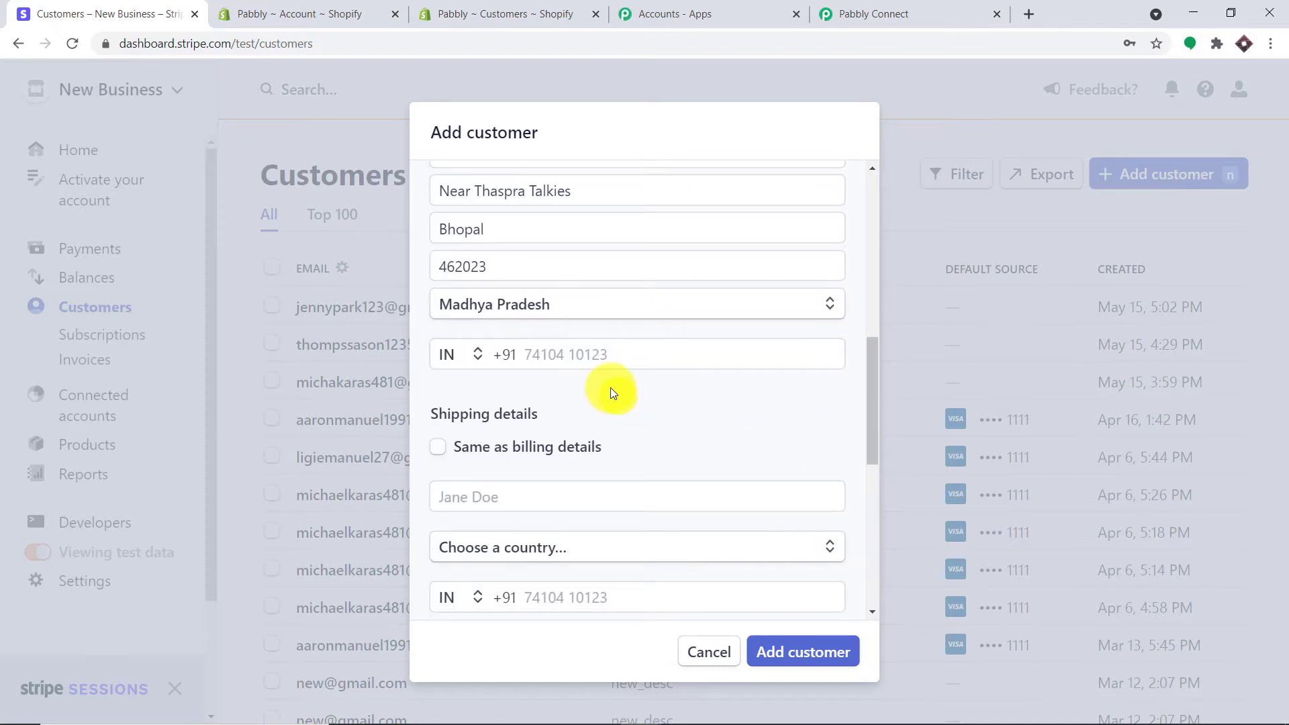
left_click(596, 354)
left_click(590, 389)
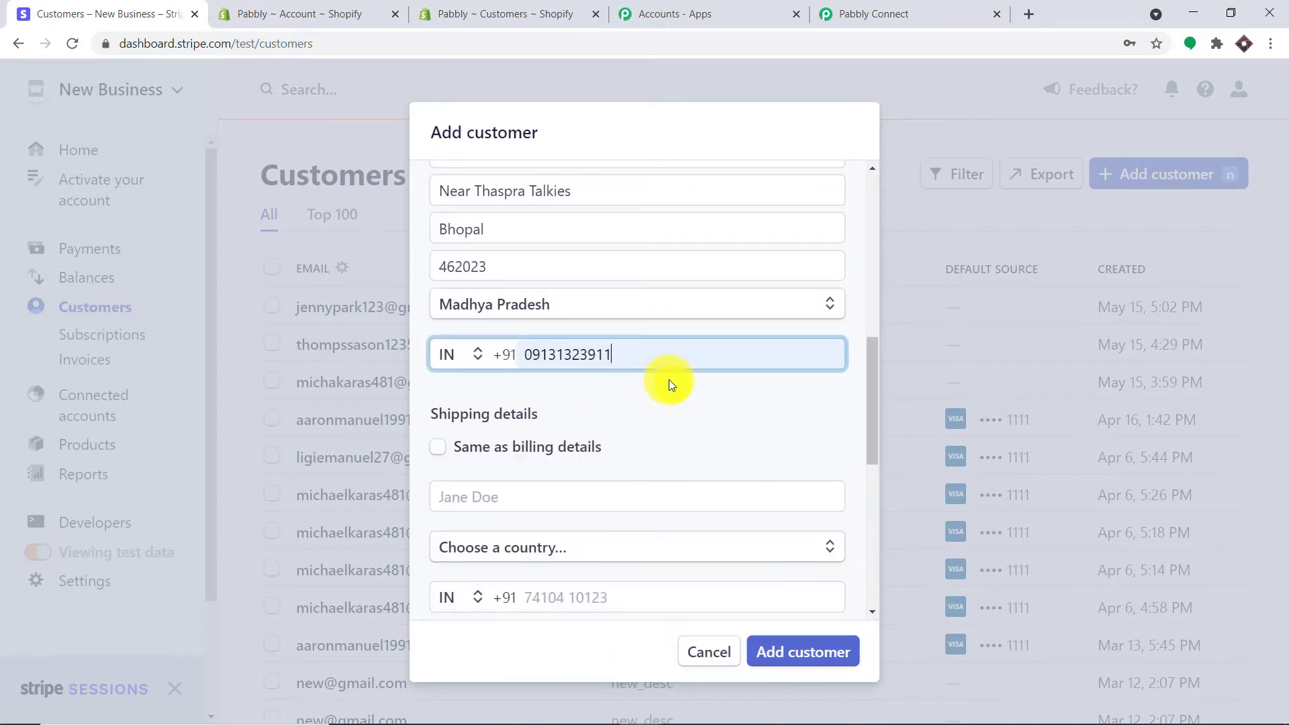
scroll(715, 450, "down", 5)
left_click(800, 648)
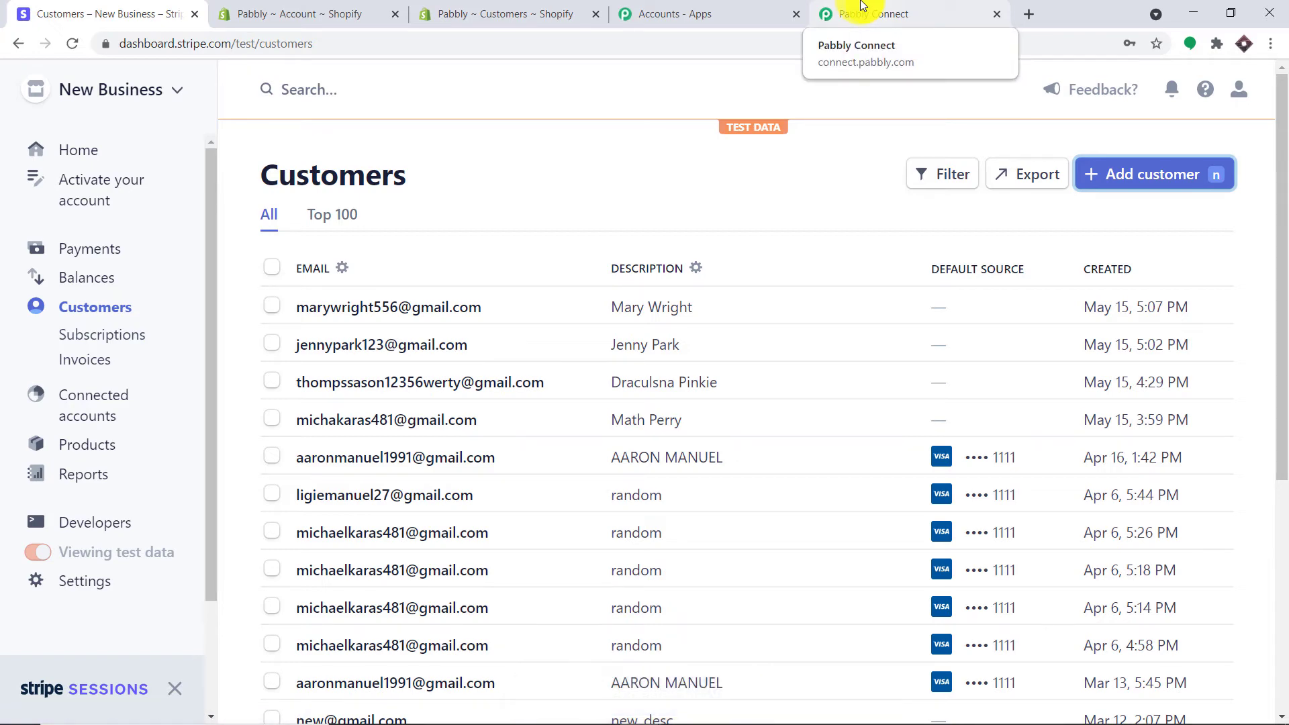
Review the Stripe trigger's Response Received data showing the new customer's billing address, email, name and phone.
left_click(862, 8)
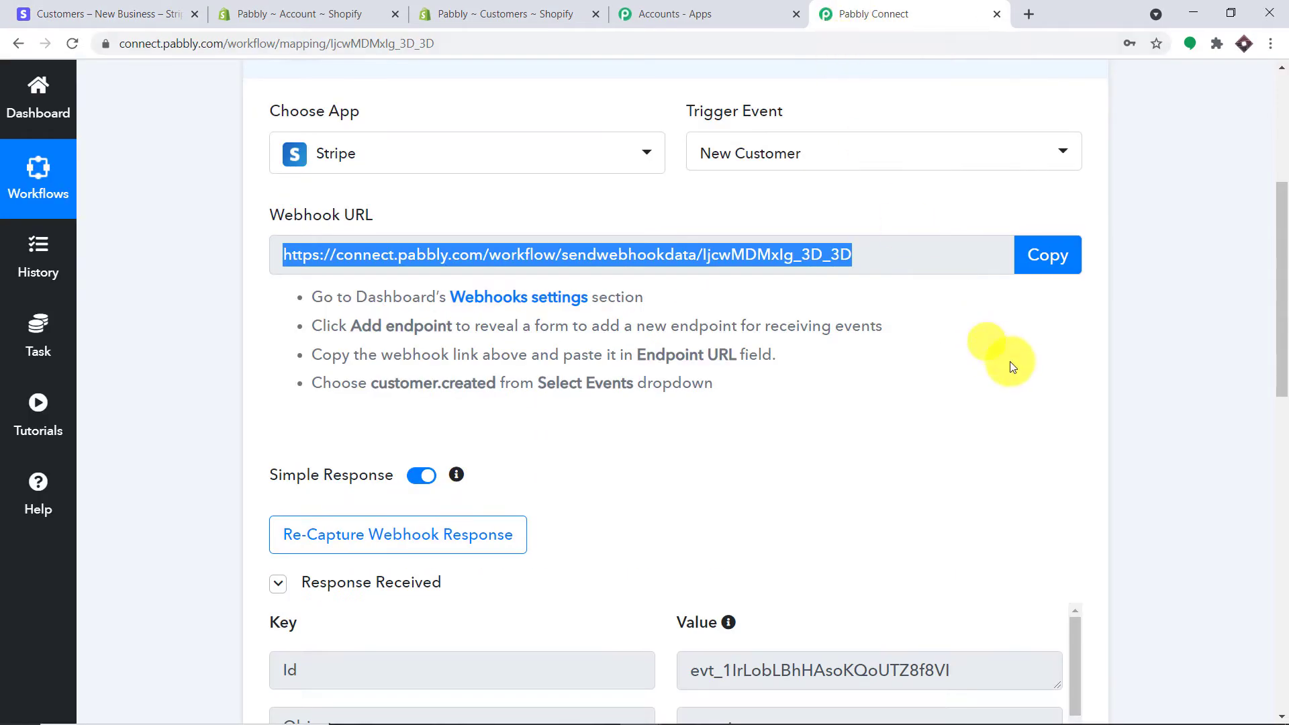
scroll(1000, 355, "down", 4)
left_click_drag(1281, 346, 1281, 435)
scroll(920, 279, "down", 3)
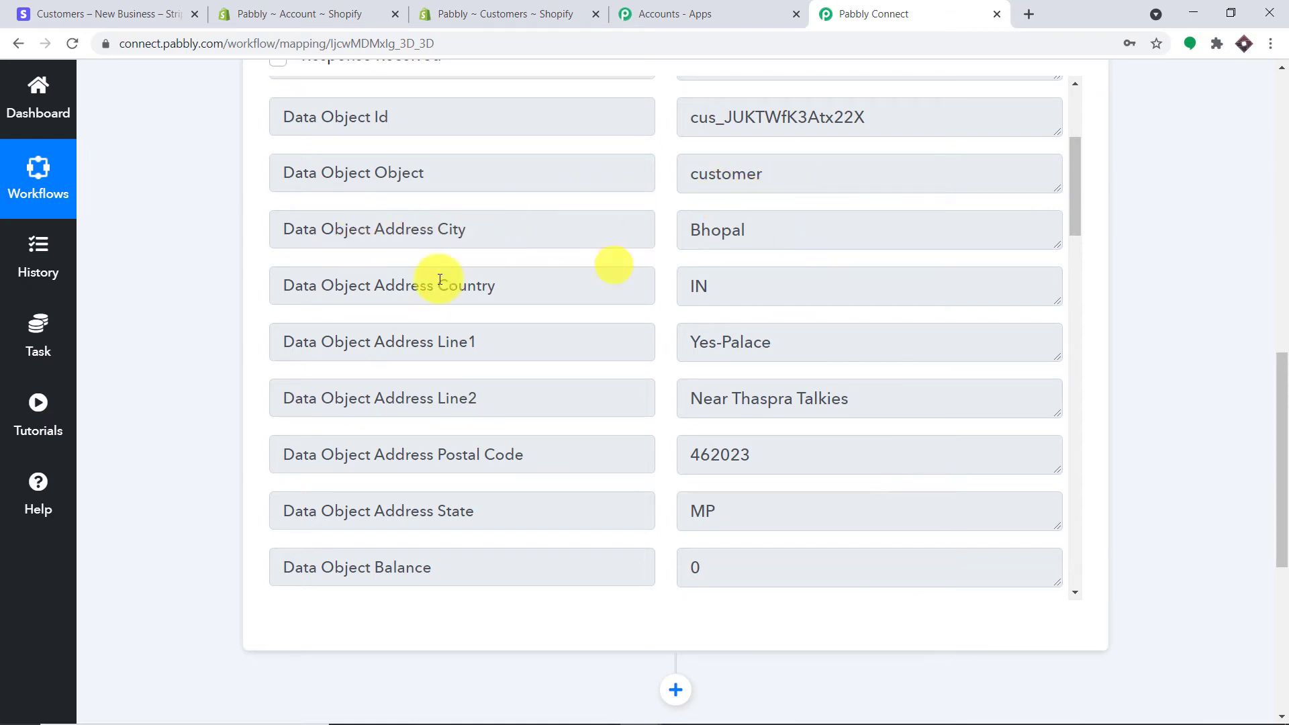
scroll(805, 283, "down", 2)
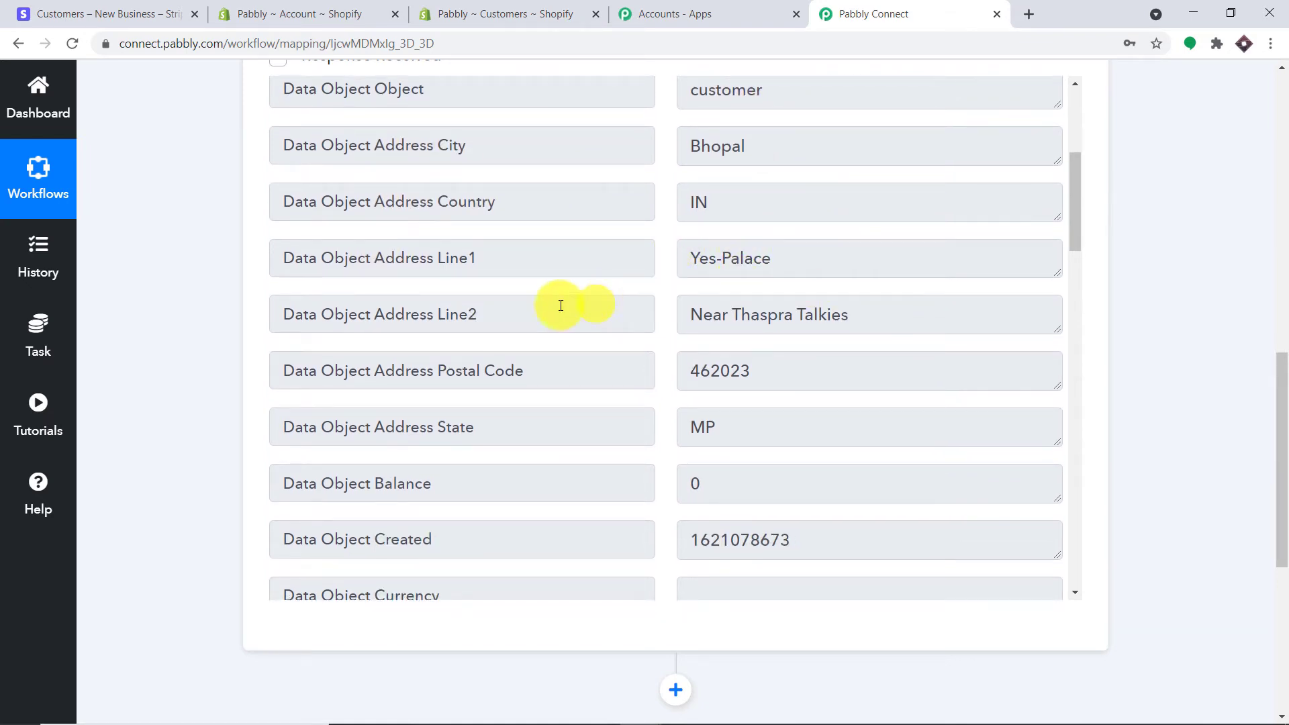
scroll(875, 313, "down", 1)
scroll(799, 302, "down", 10)
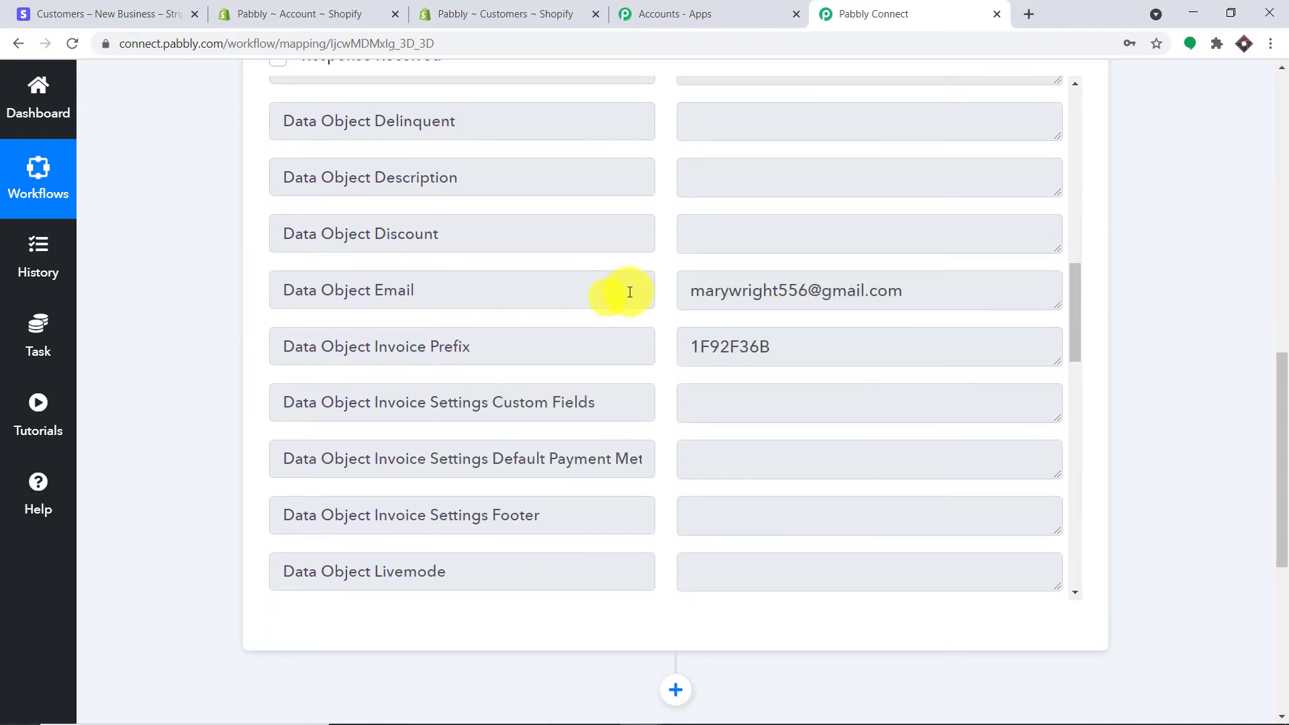
scroll(897, 294, "down", 6)
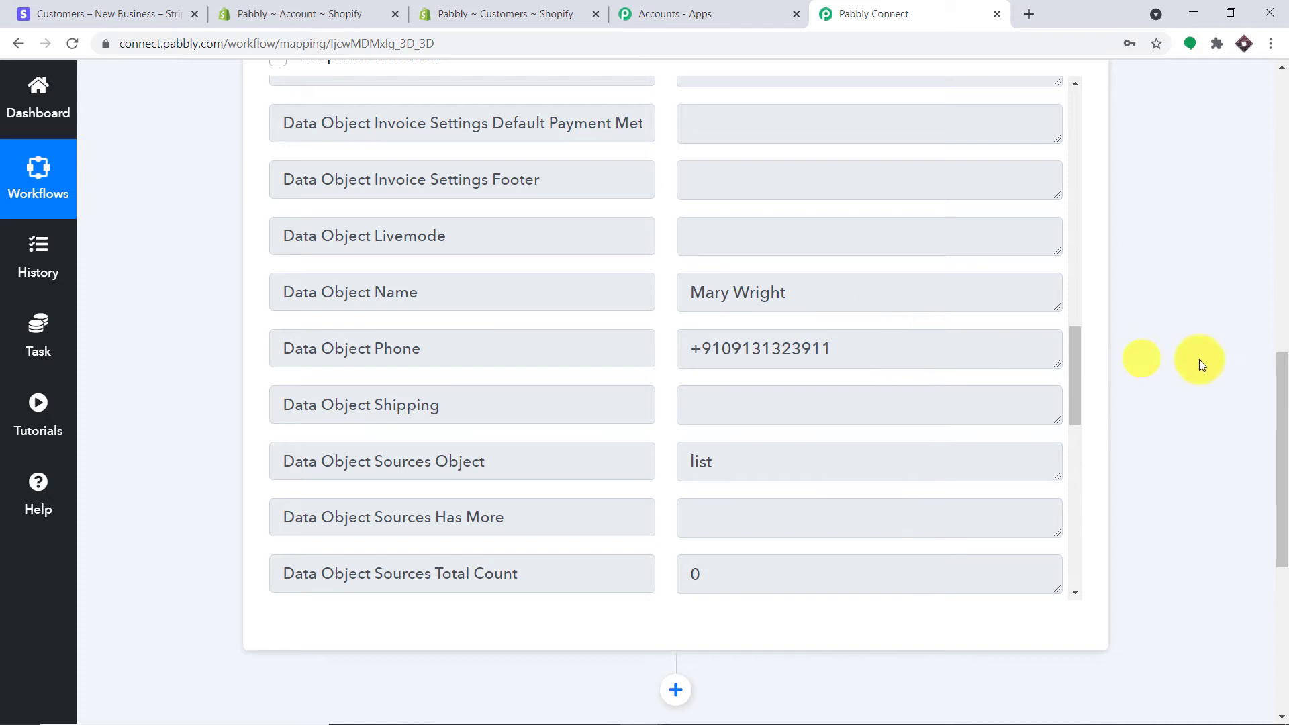
scroll(1277, 417, "down", 5)
Add a Shopify action with the Create Customer event after the Stripe trigger and start connecting an account.
left_click(689, 394)
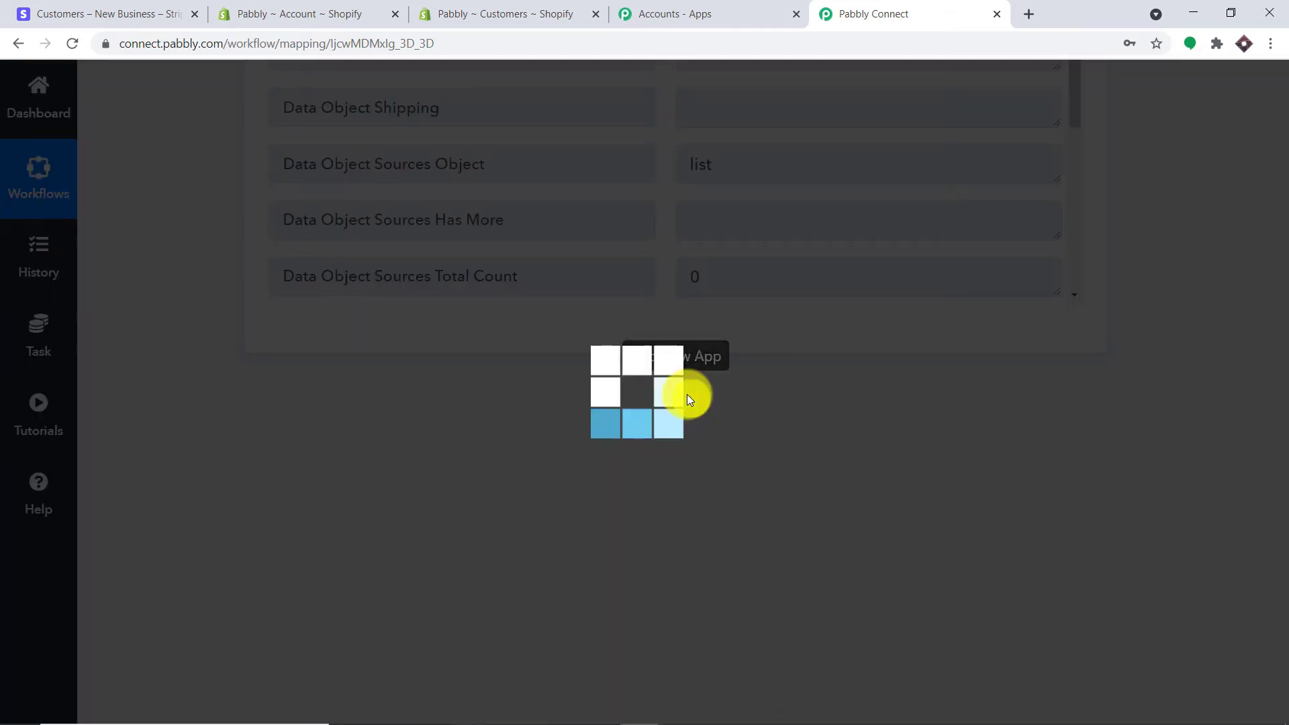
scroll(926, 333, "down", 2)
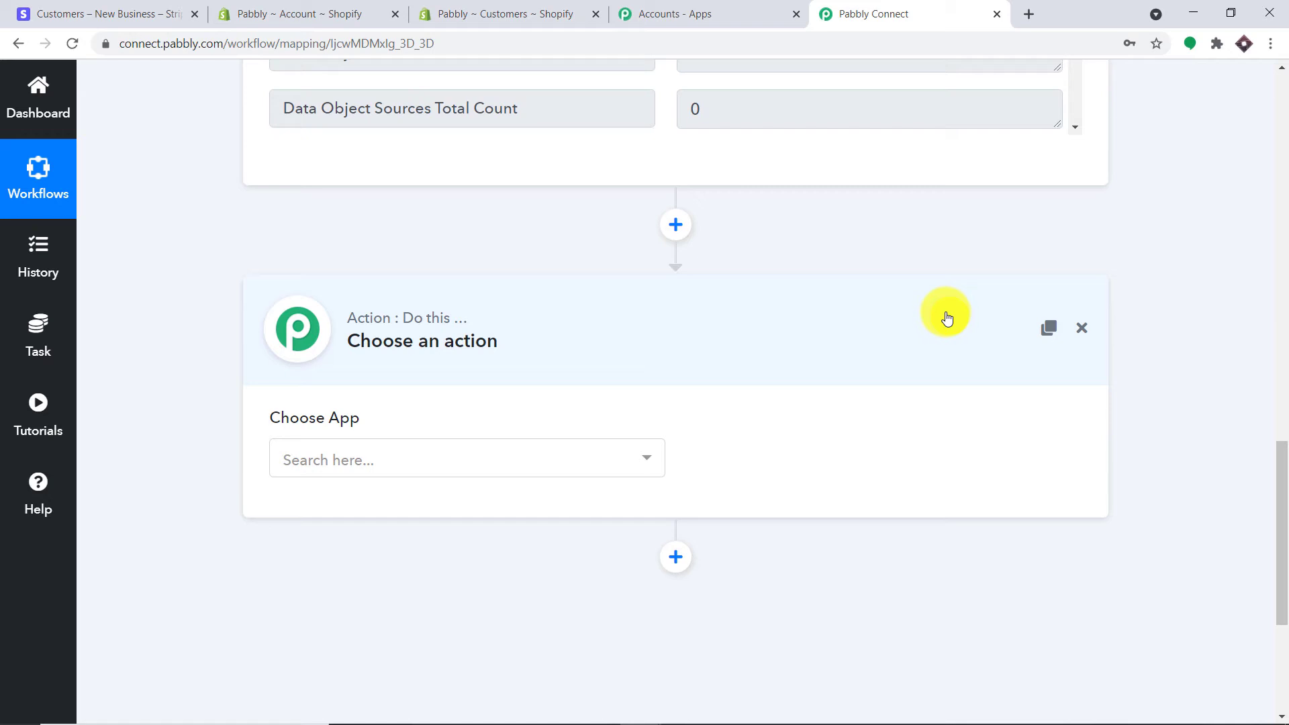
left_click(563, 468)
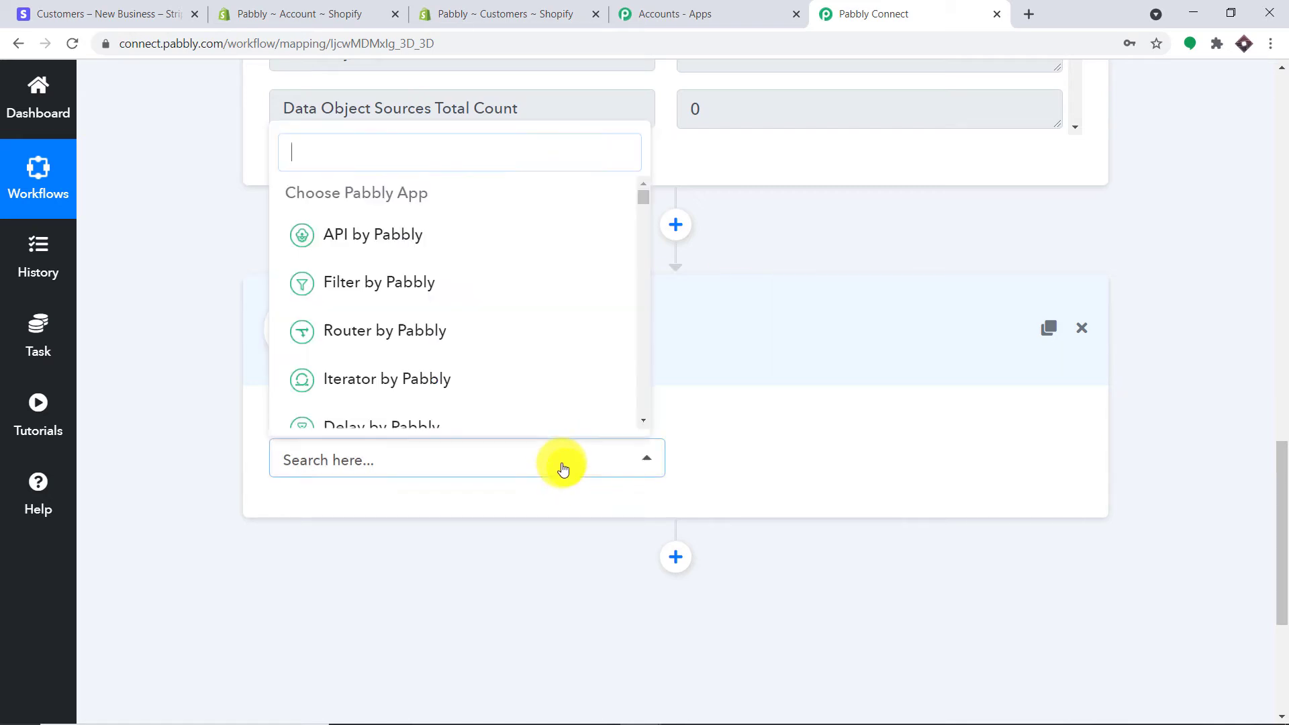
type("shopi")
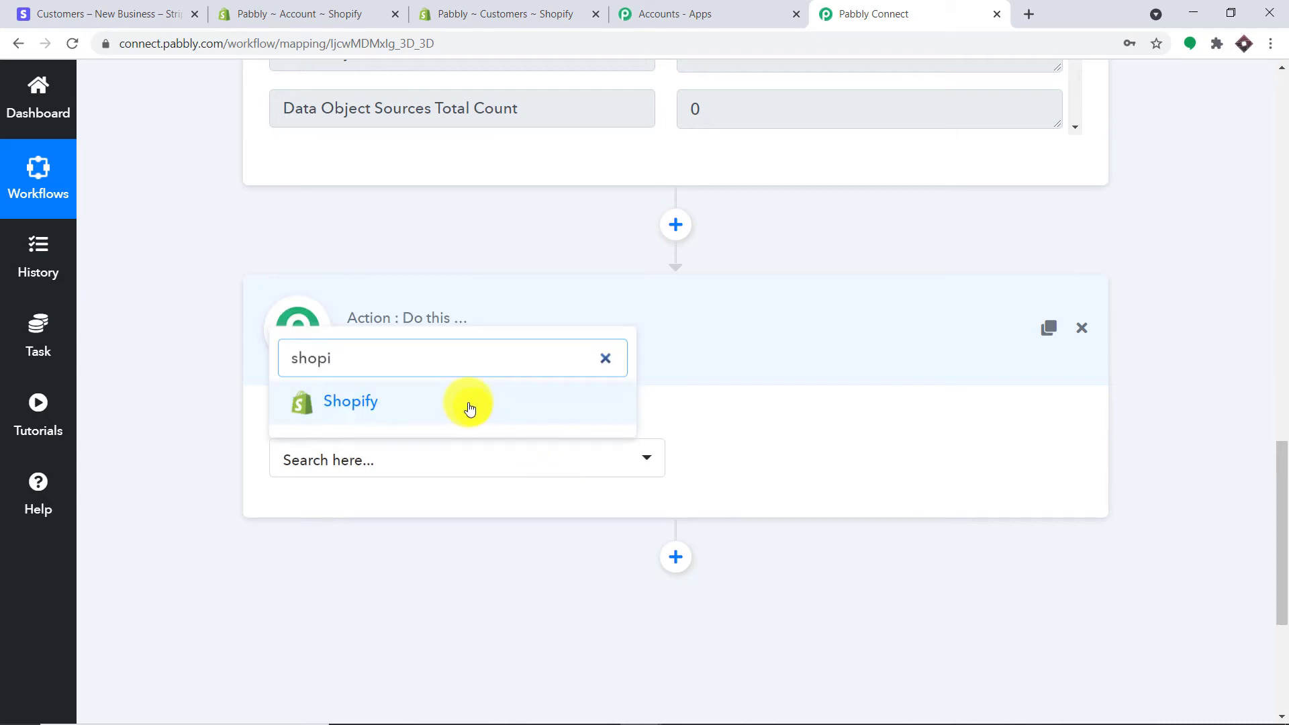
left_click(488, 420)
left_click(811, 467)
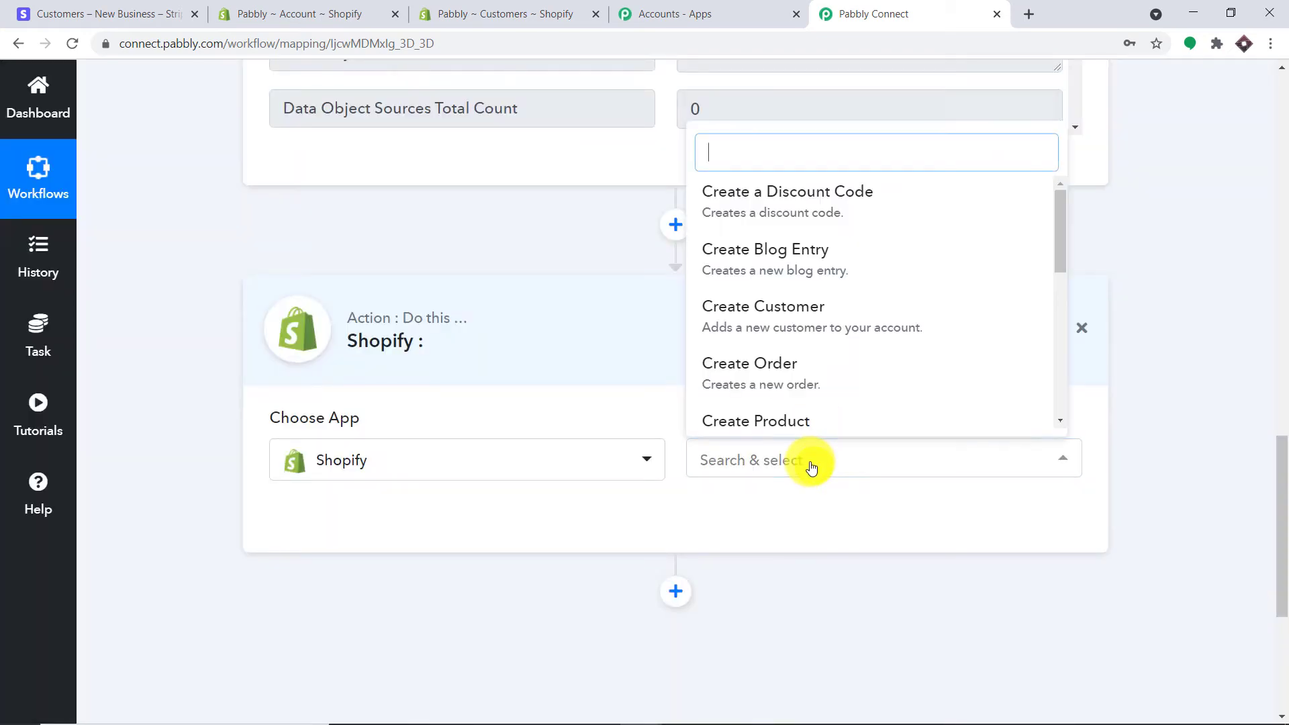
left_click(808, 330)
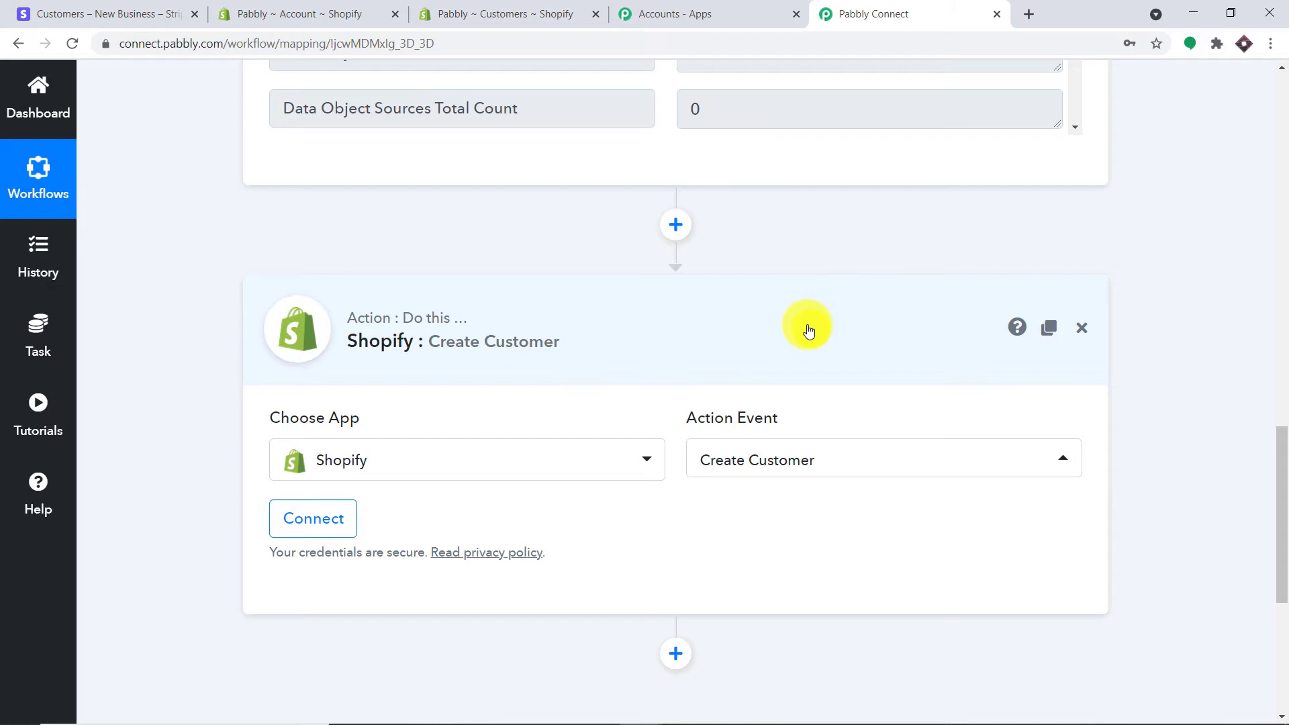
left_click(309, 523)
scroll(563, 346, "down", 2)
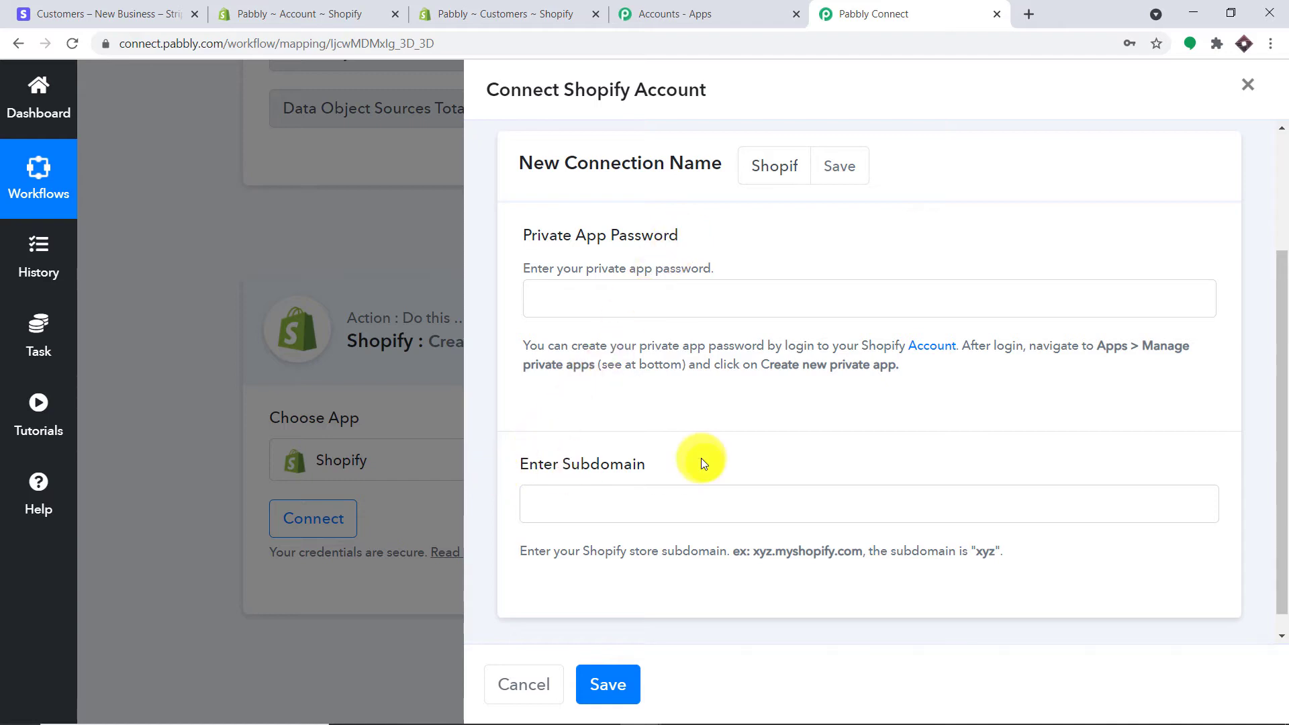
Copy the store subdomain 'pabbly' from the Shopify URL into the Enter Subdomain field.
left_click(547, 12)
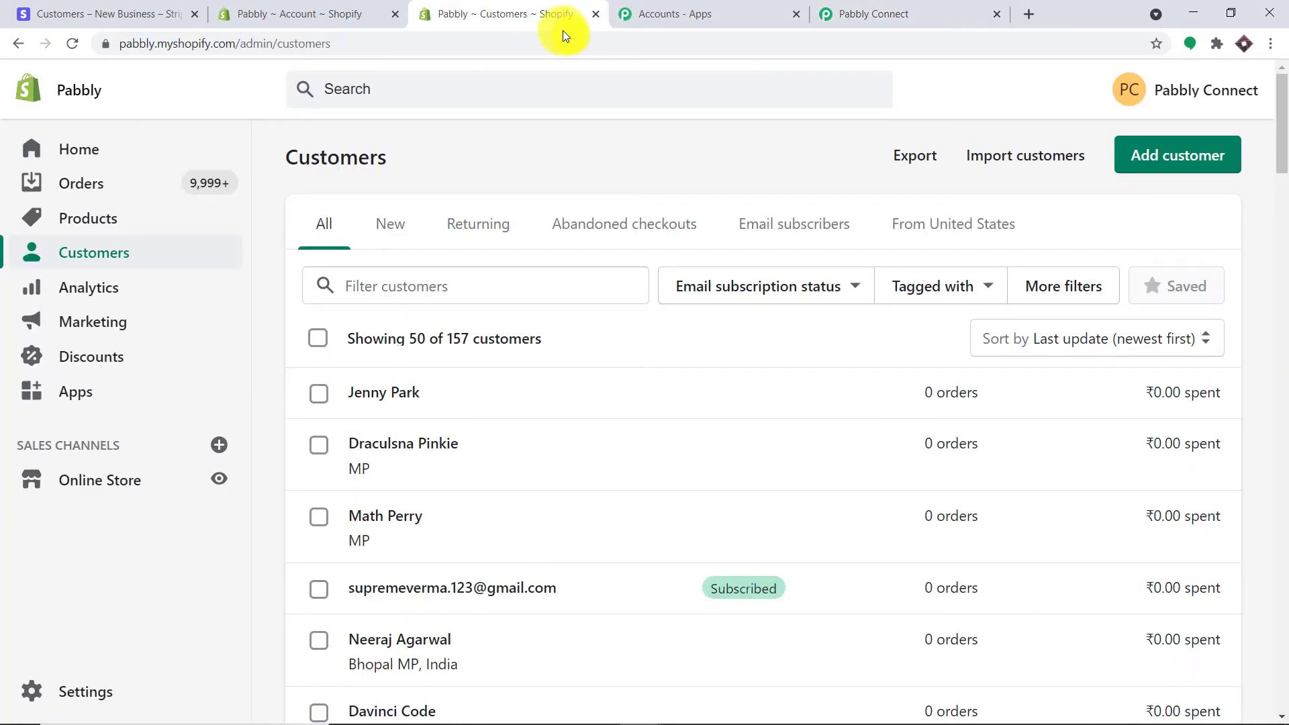
left_click(155, 44)
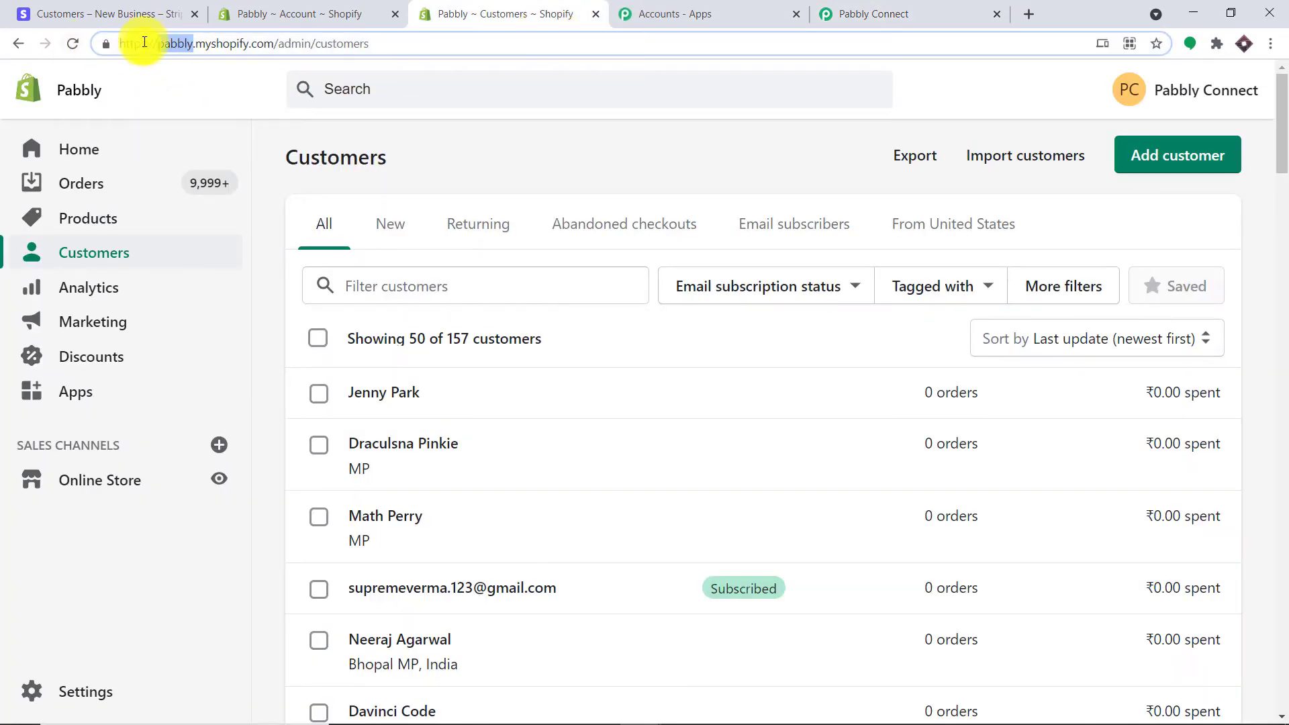
right_click(169, 45)
left_click(271, 161)
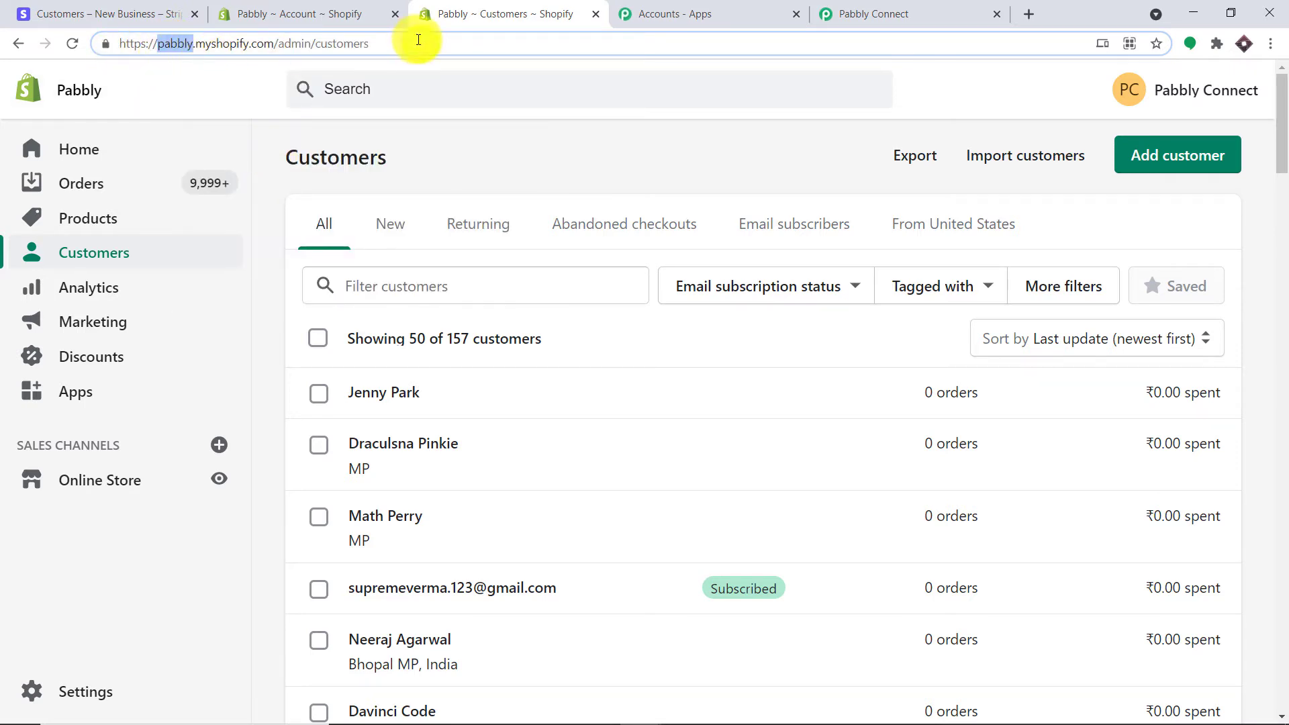
left_click(892, 12)
left_click(548, 489)
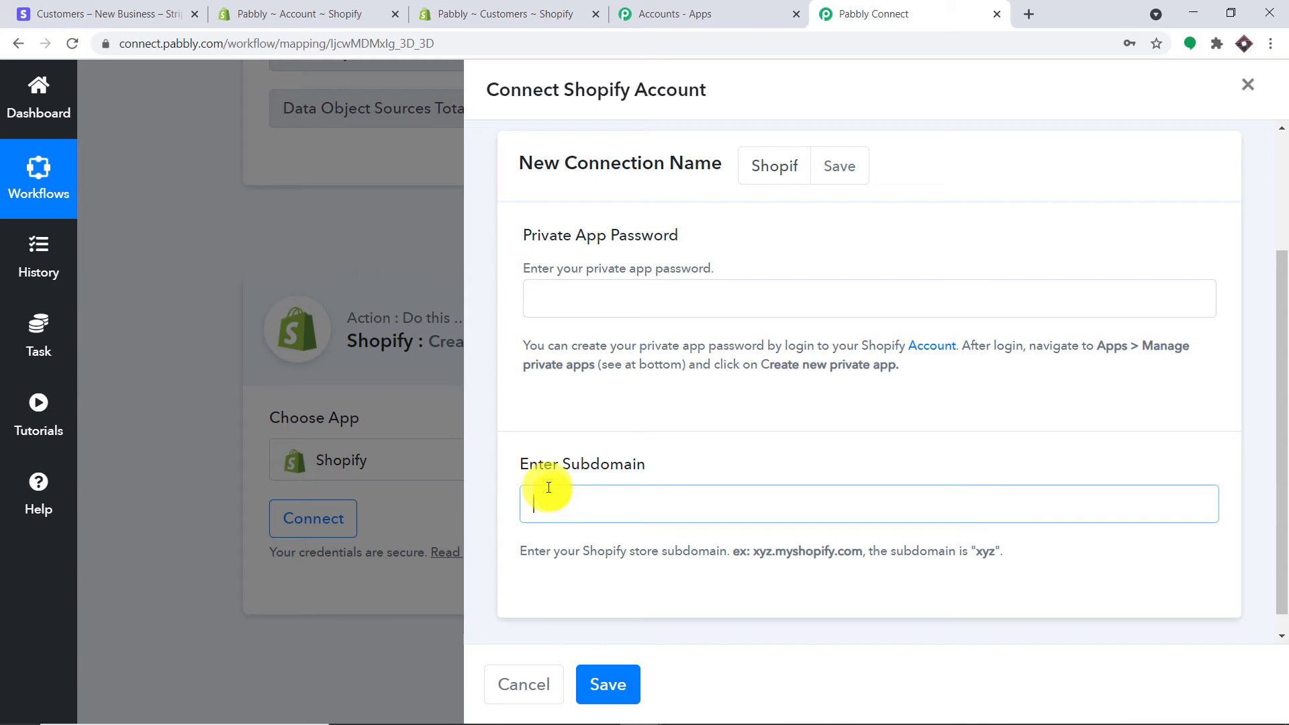
key("ctrl+v")
left_click(633, 405)
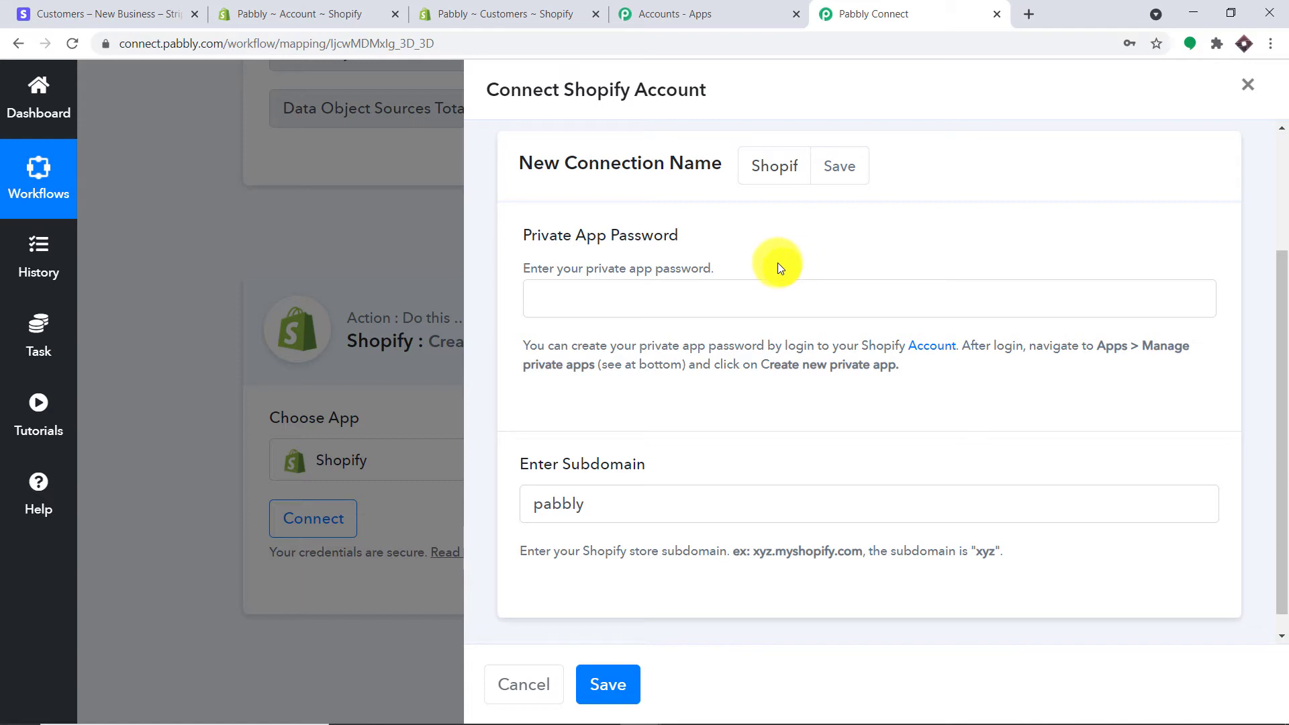
left_click(311, 9)
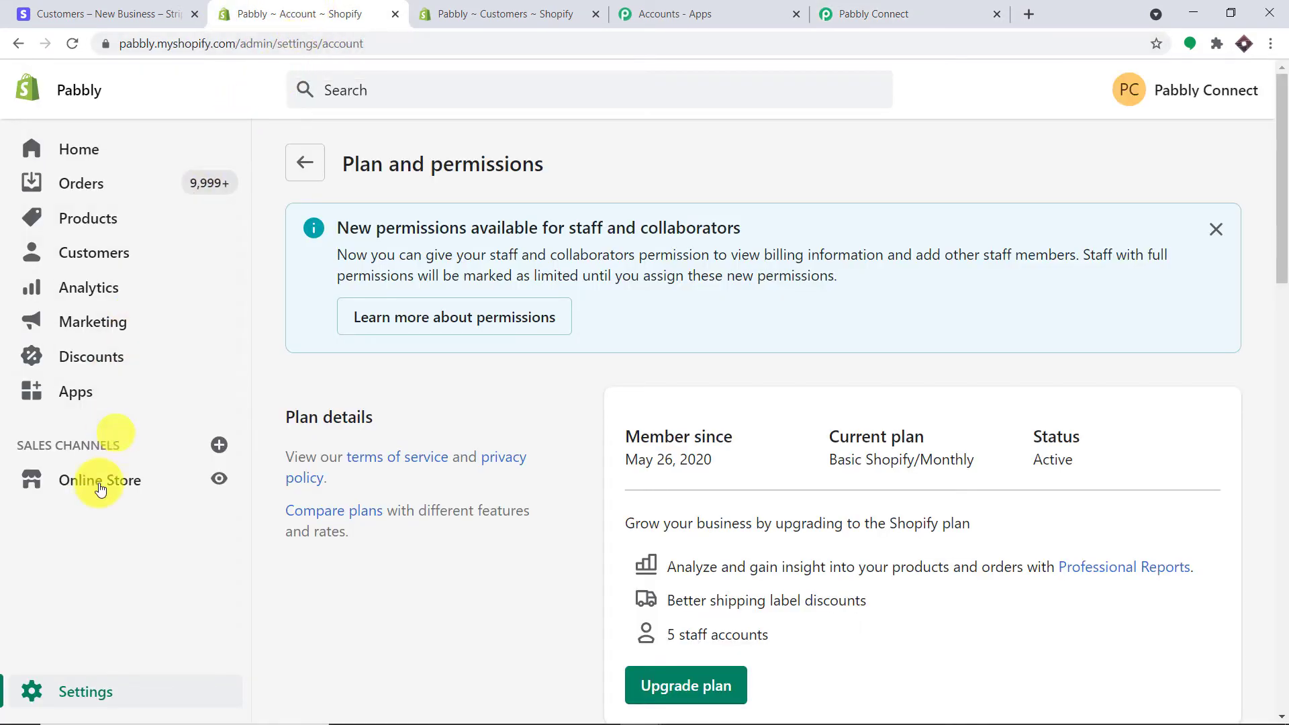
Go to Settings > Apps > Manage private apps and start a new private app.
left_click(92, 690)
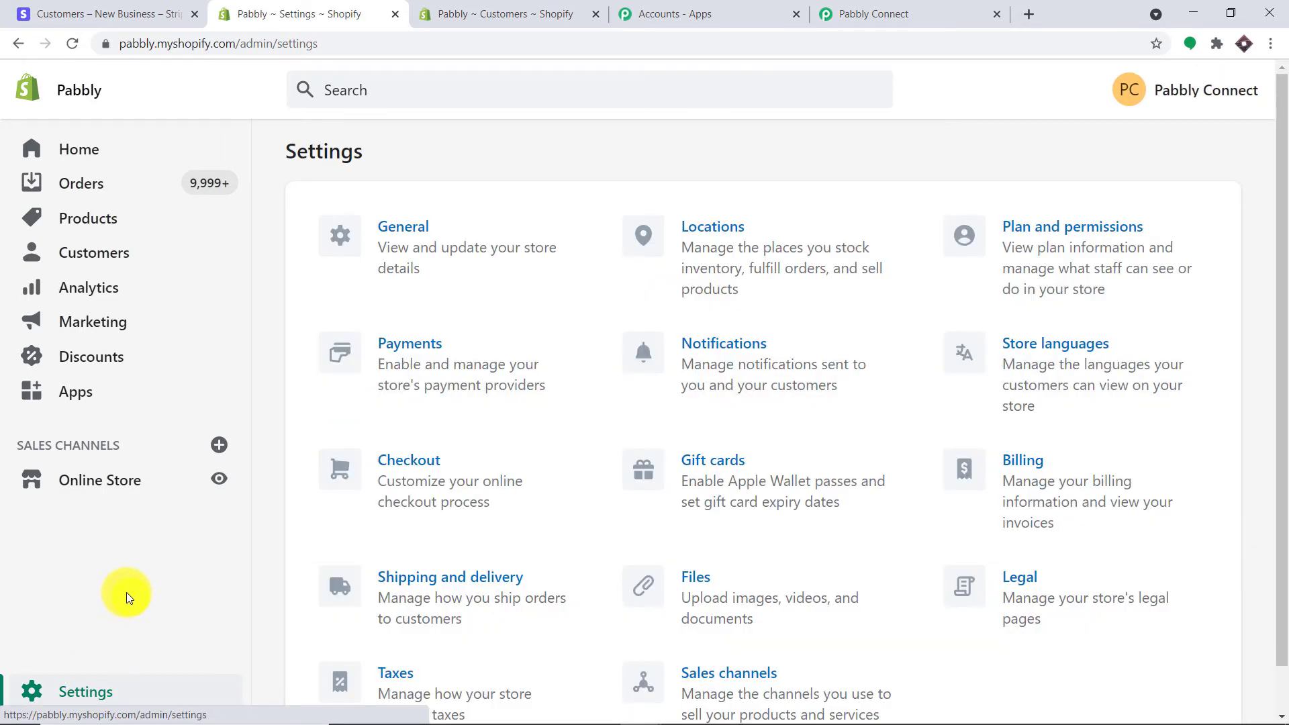
left_click(61, 392)
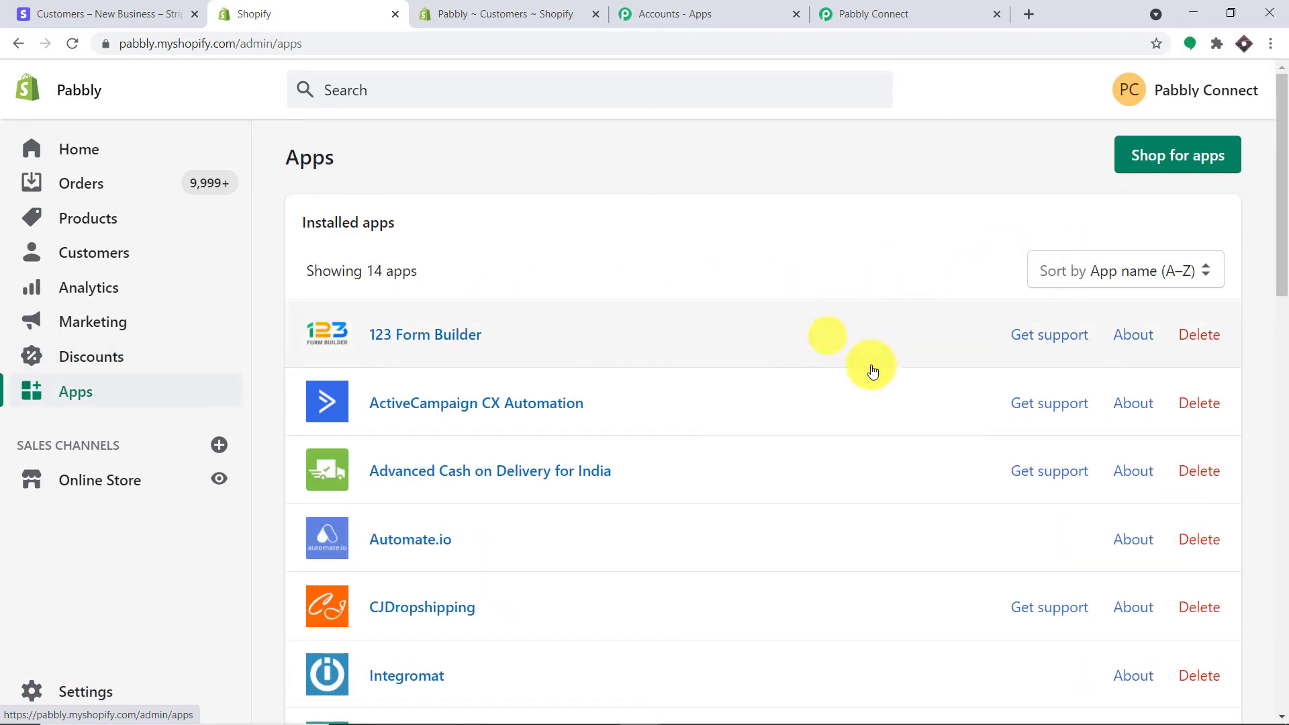
scroll(866, 455, "down", 10)
scroll(868, 457, "down", 5)
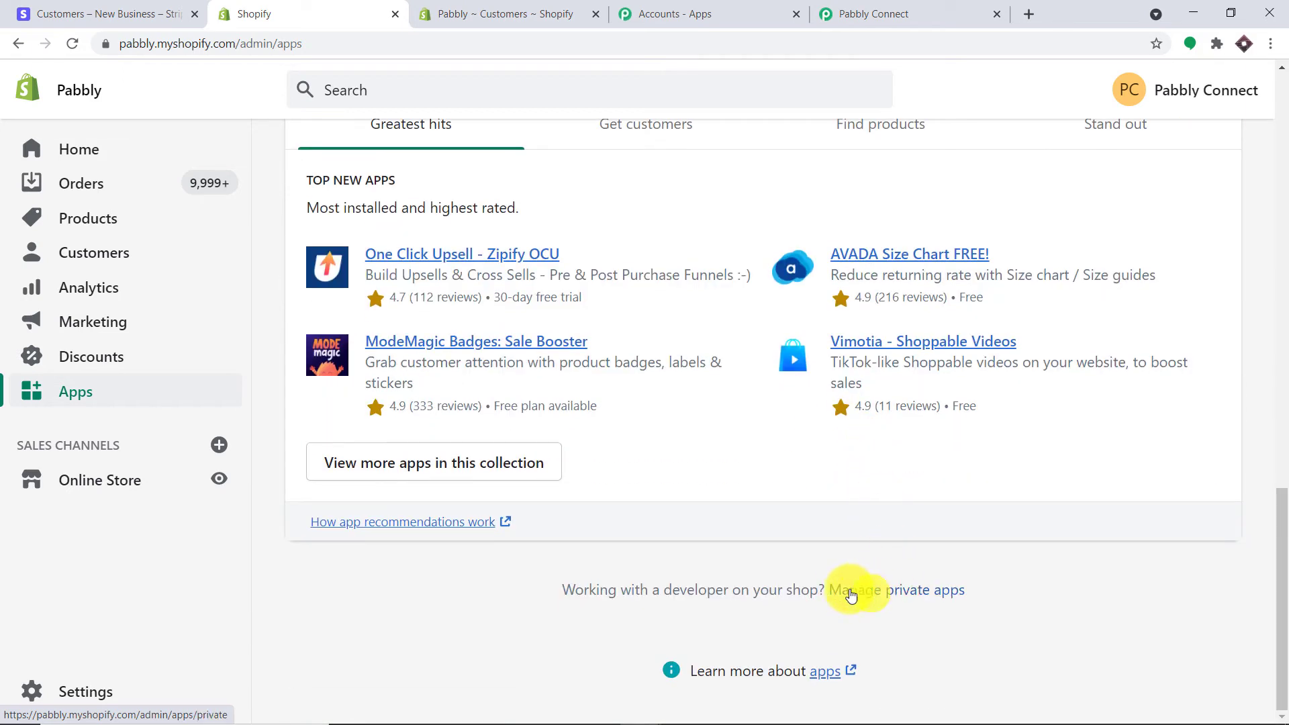
left_click(907, 593)
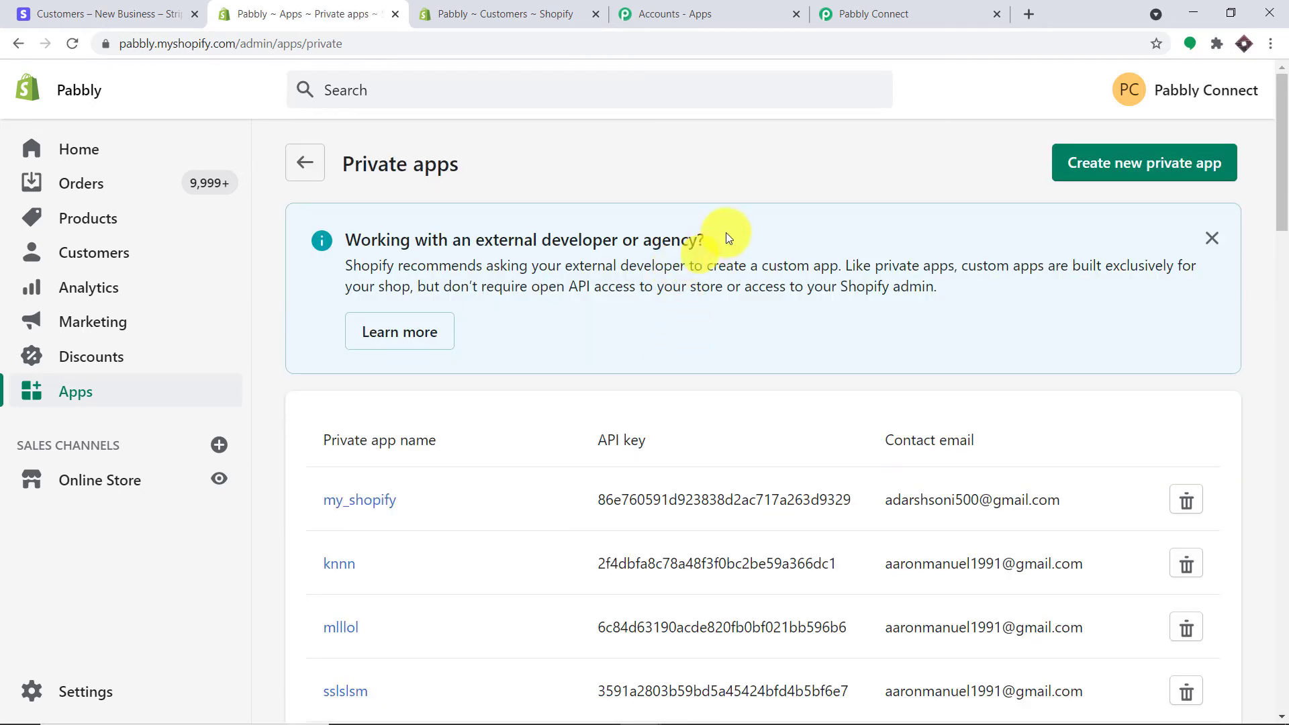
scroll(763, 392, "down", 10)
scroll(763, 396, "down", 14)
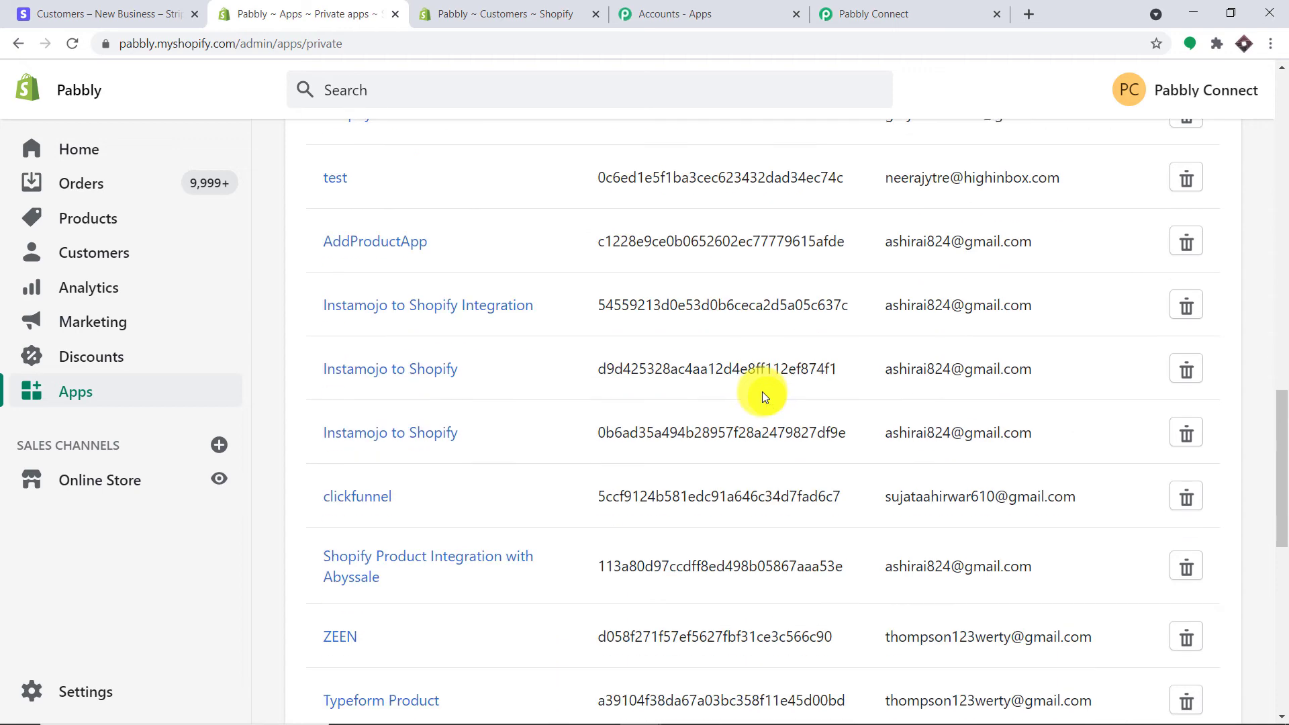
scroll(763, 399, "up", 9)
scroll(763, 402, "up", 10)
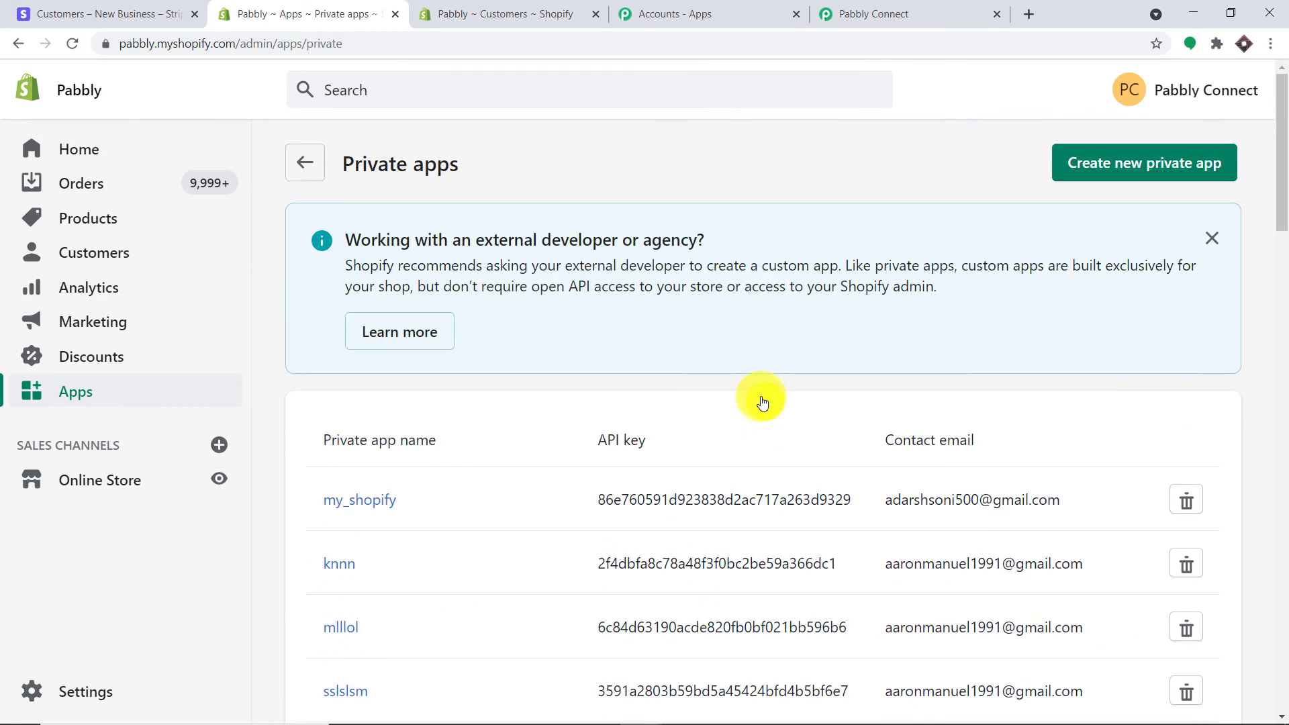
left_click(1103, 165)
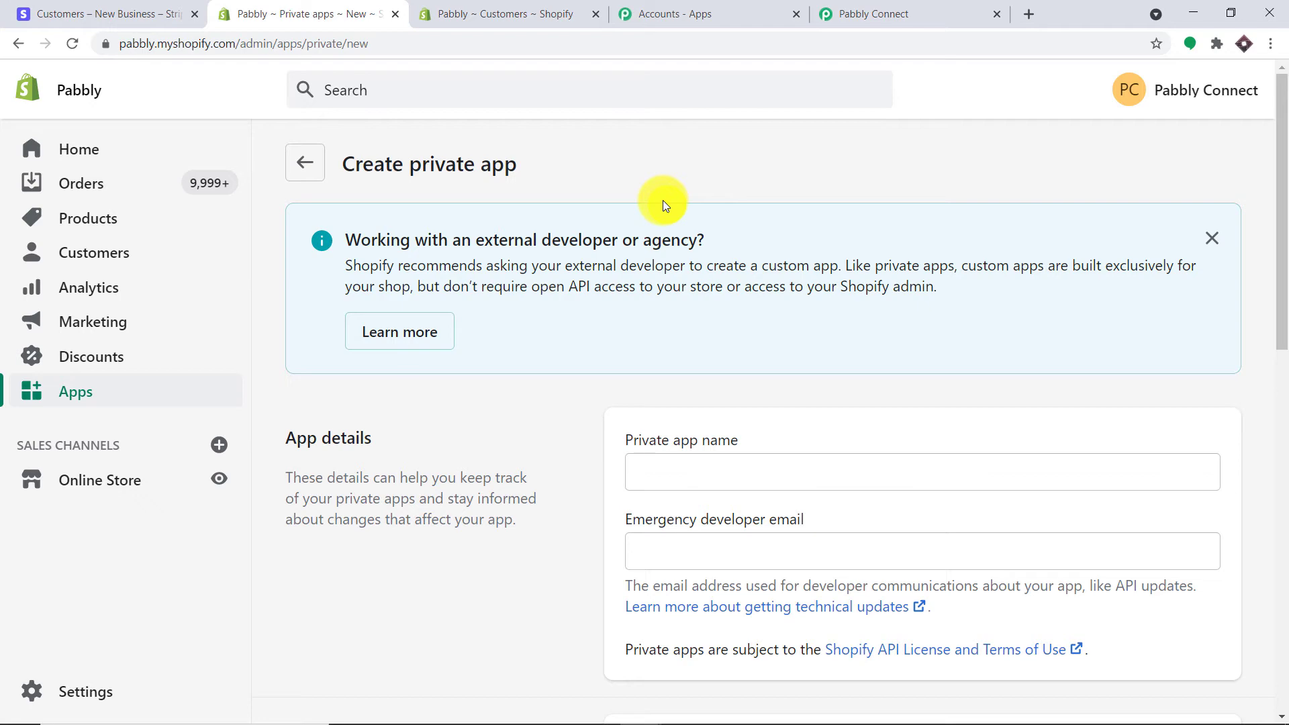
Name the private app 'SHOPIFY DATA FROM STRIPE' and autofill the emergency developer e-mail.
scroll(658, 275, "down", 2)
left_click(683, 296)
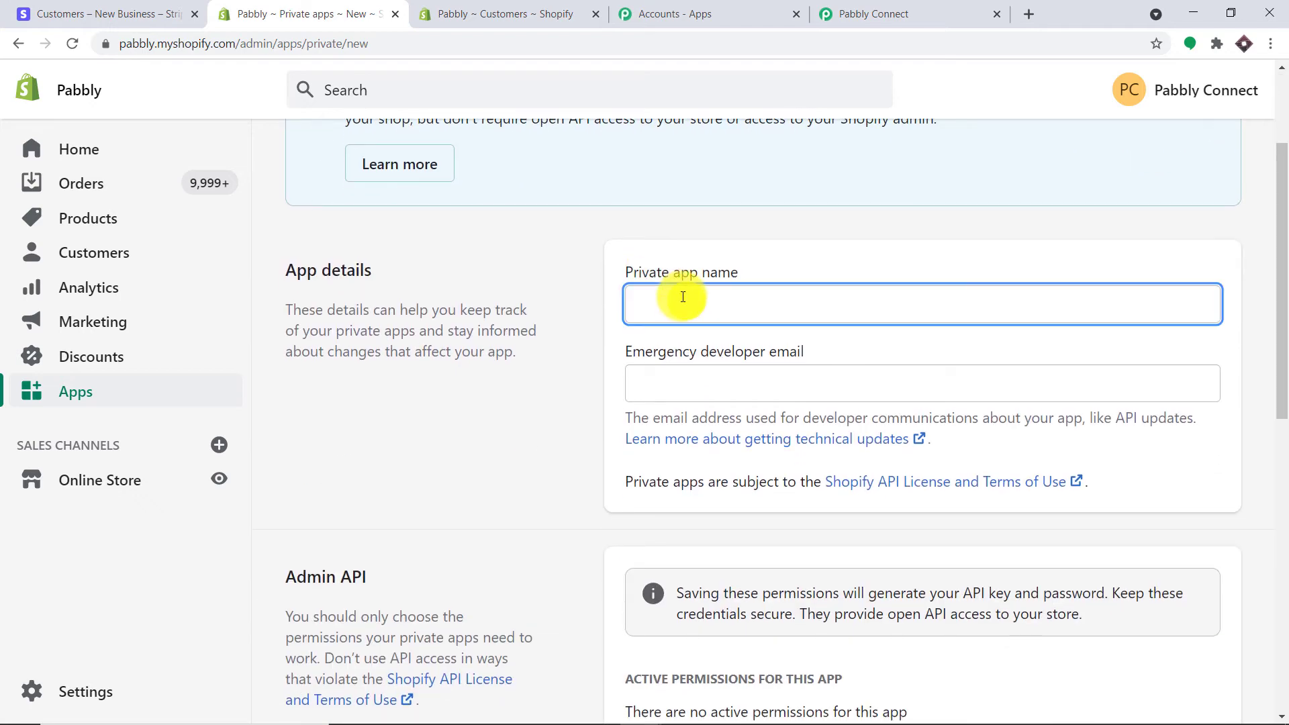
type("SHOPIFY DATA FROM STRIPE")
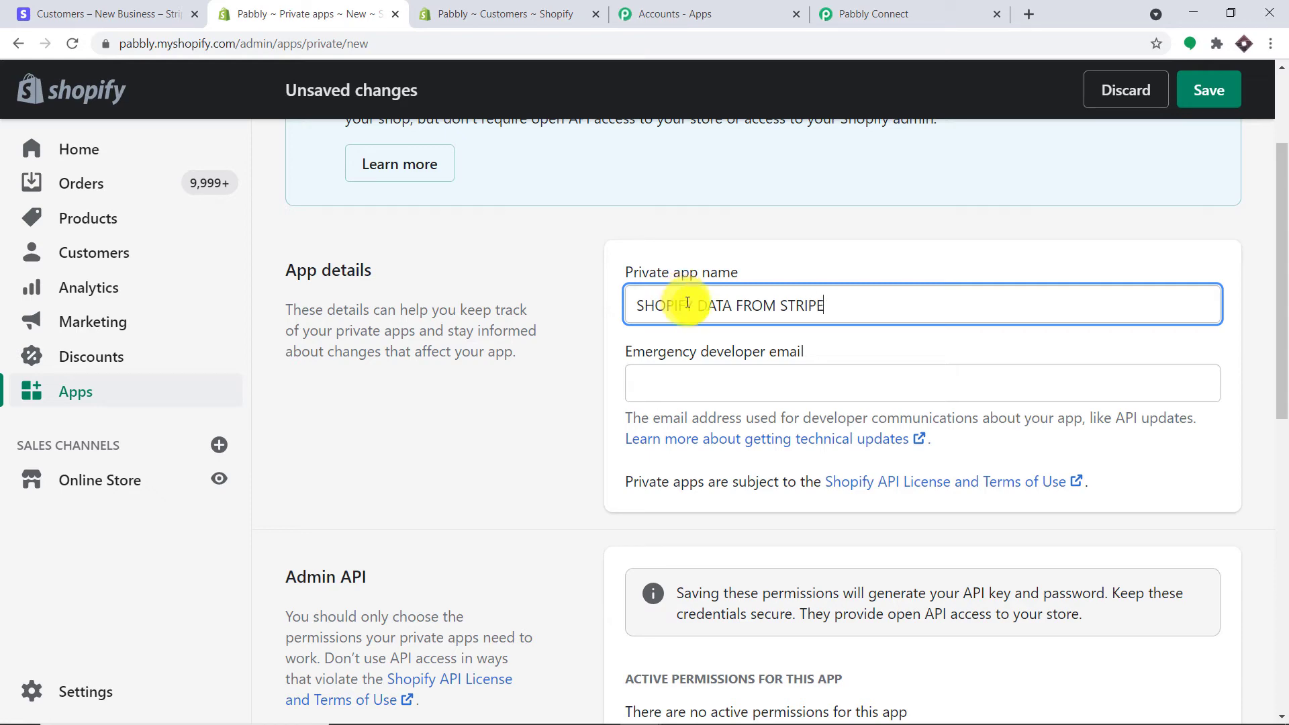
left_click(671, 376)
left_click(697, 307)
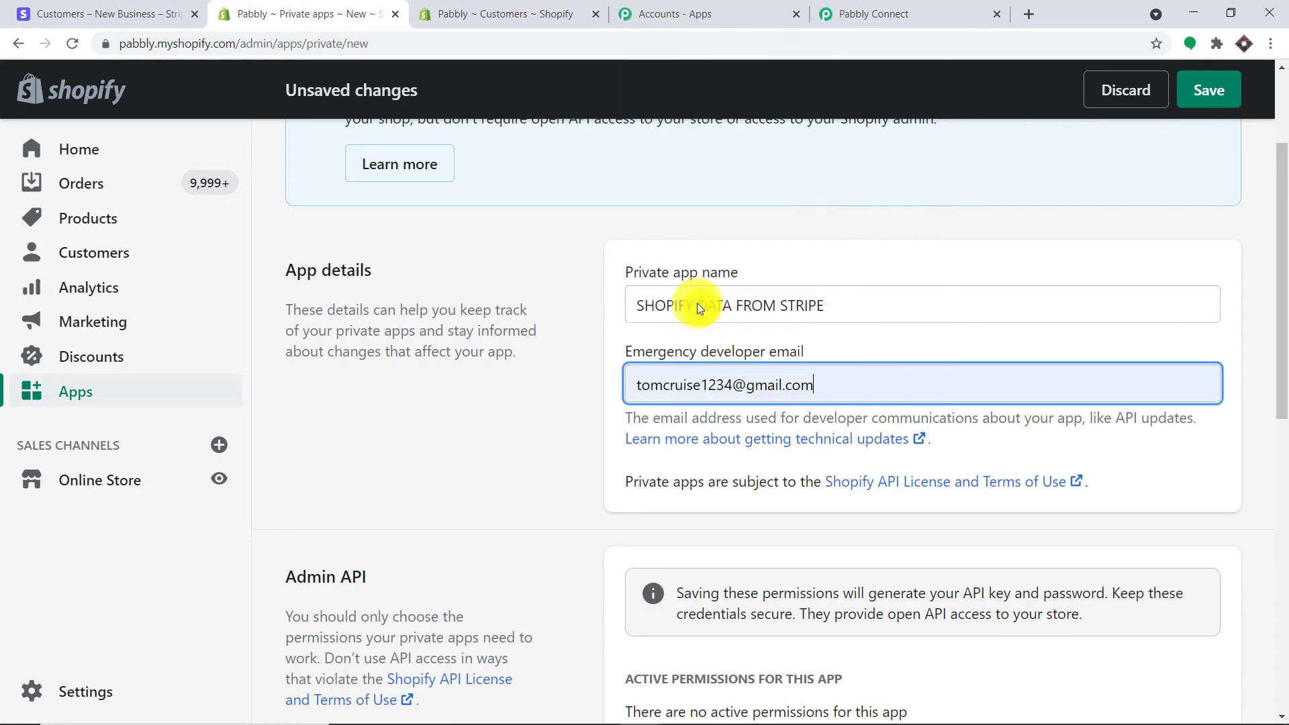
scroll(917, 329, "down", 2)
scroll(917, 329, "down", 3)
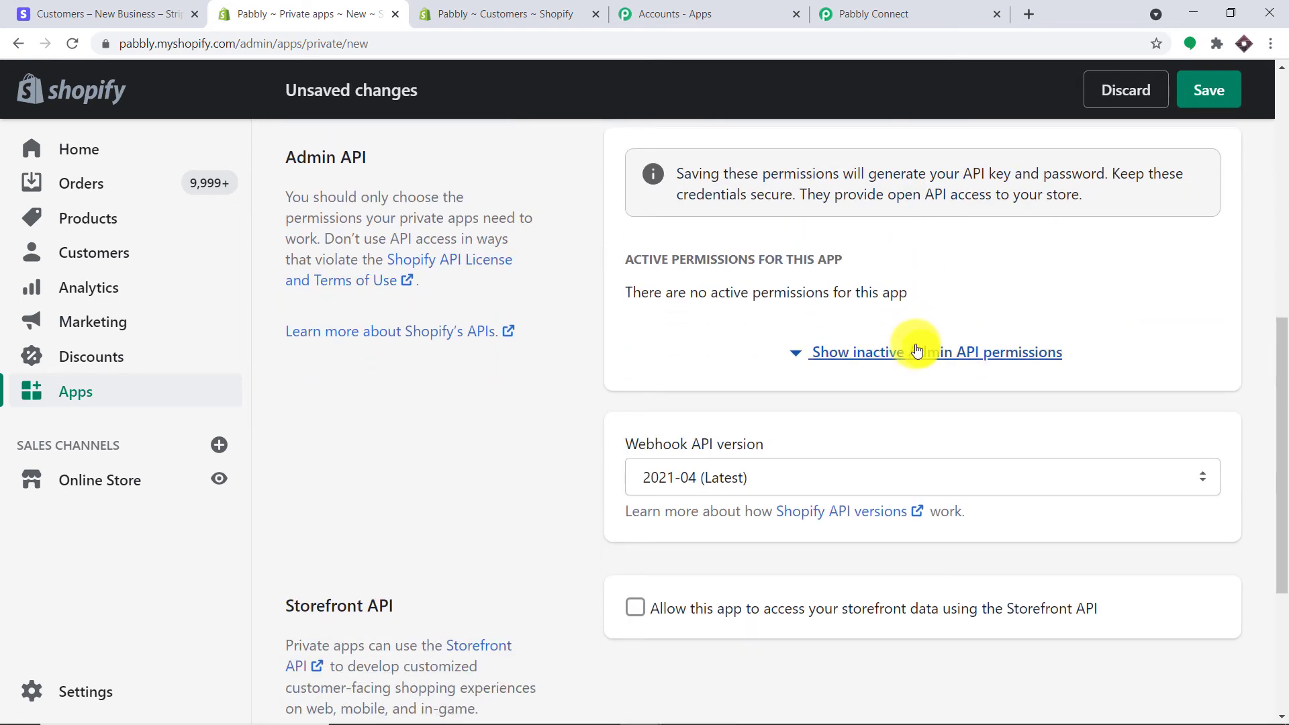
Give the private app Read and write access to Customers under the Admin API permissions.
left_click(914, 354)
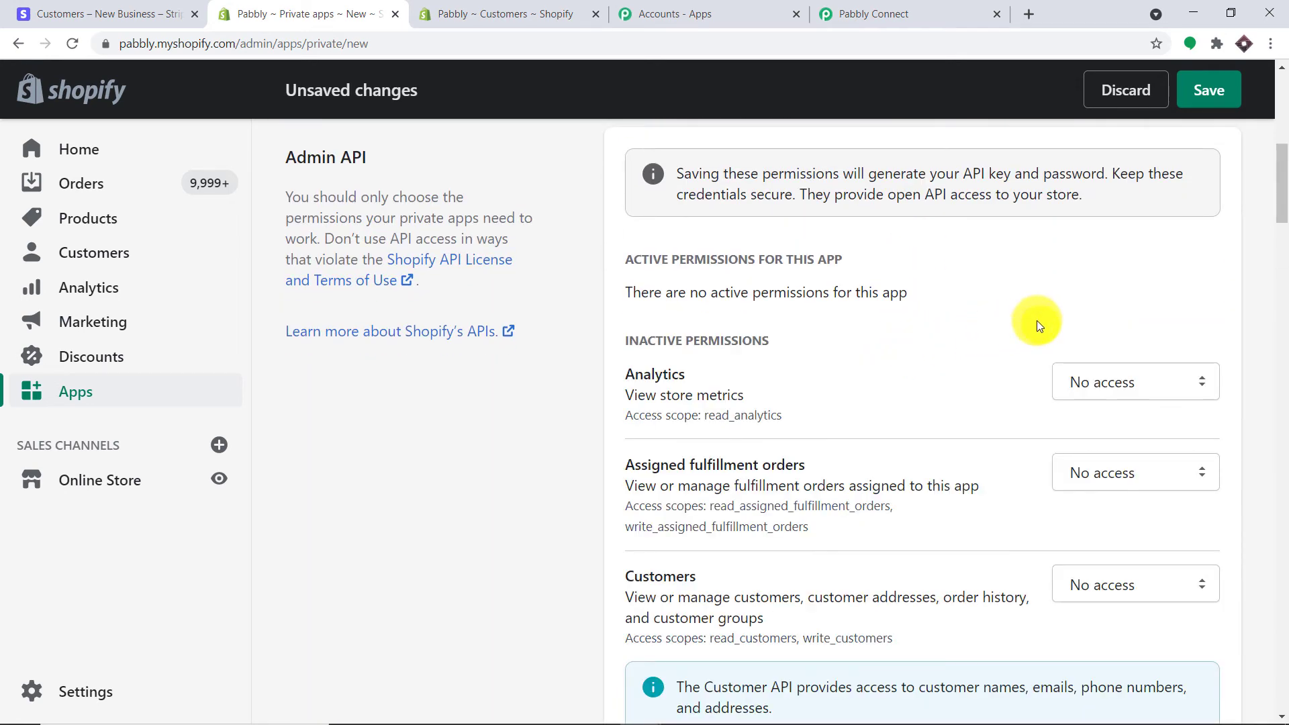
scroll(1038, 323, "down", 3)
left_click(1103, 333)
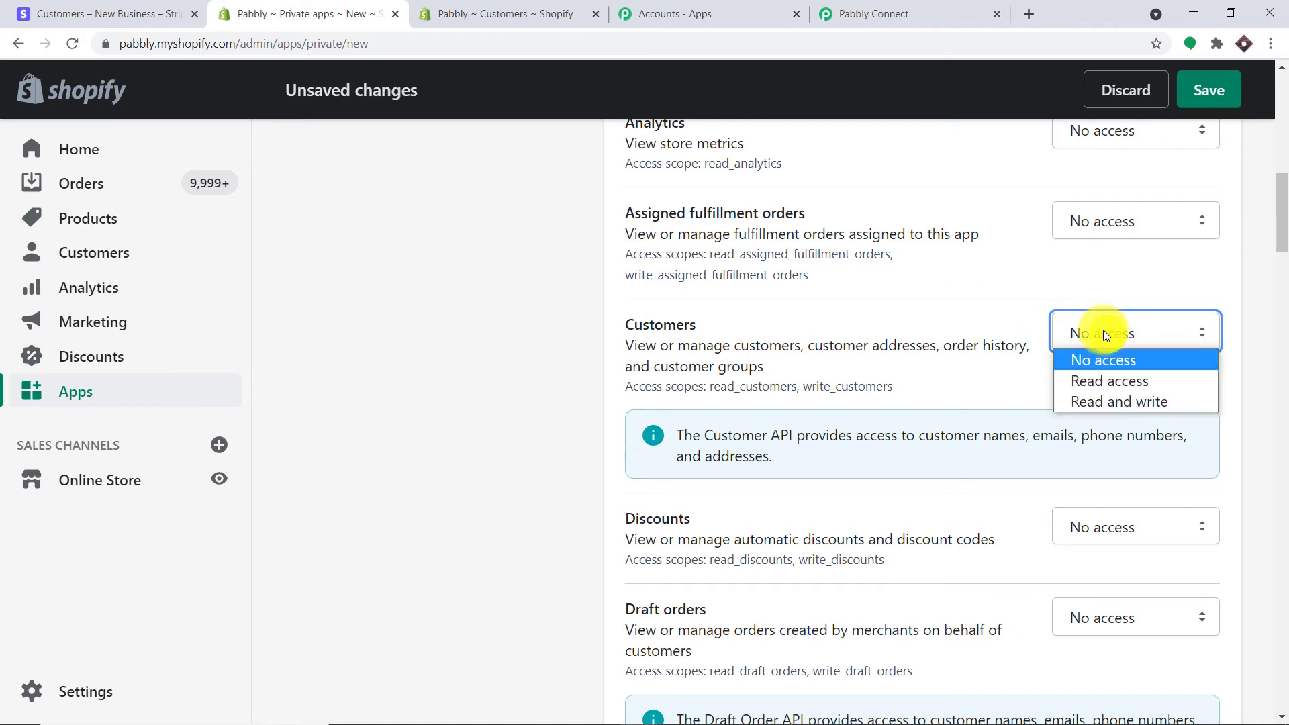
left_click(1115, 401)
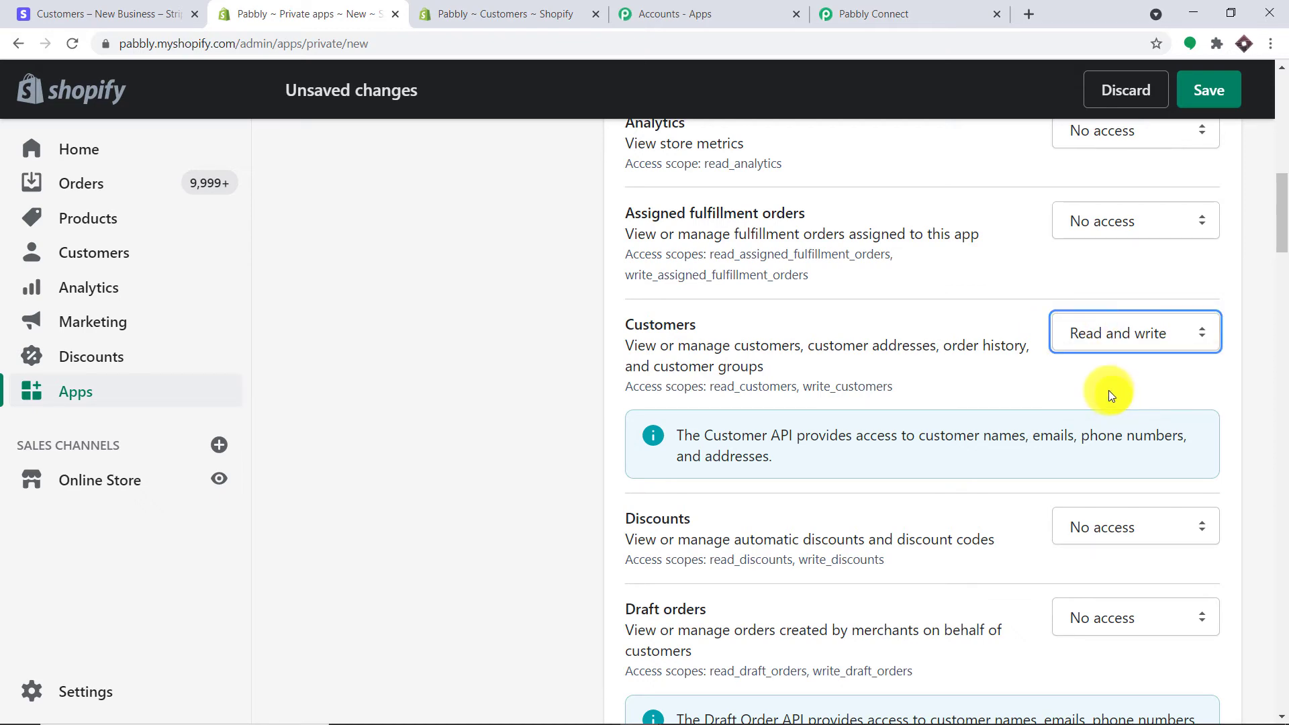
scroll(1110, 390, "down", 3)
Save and create the private app, then reveal its API password.
left_click(1206, 97)
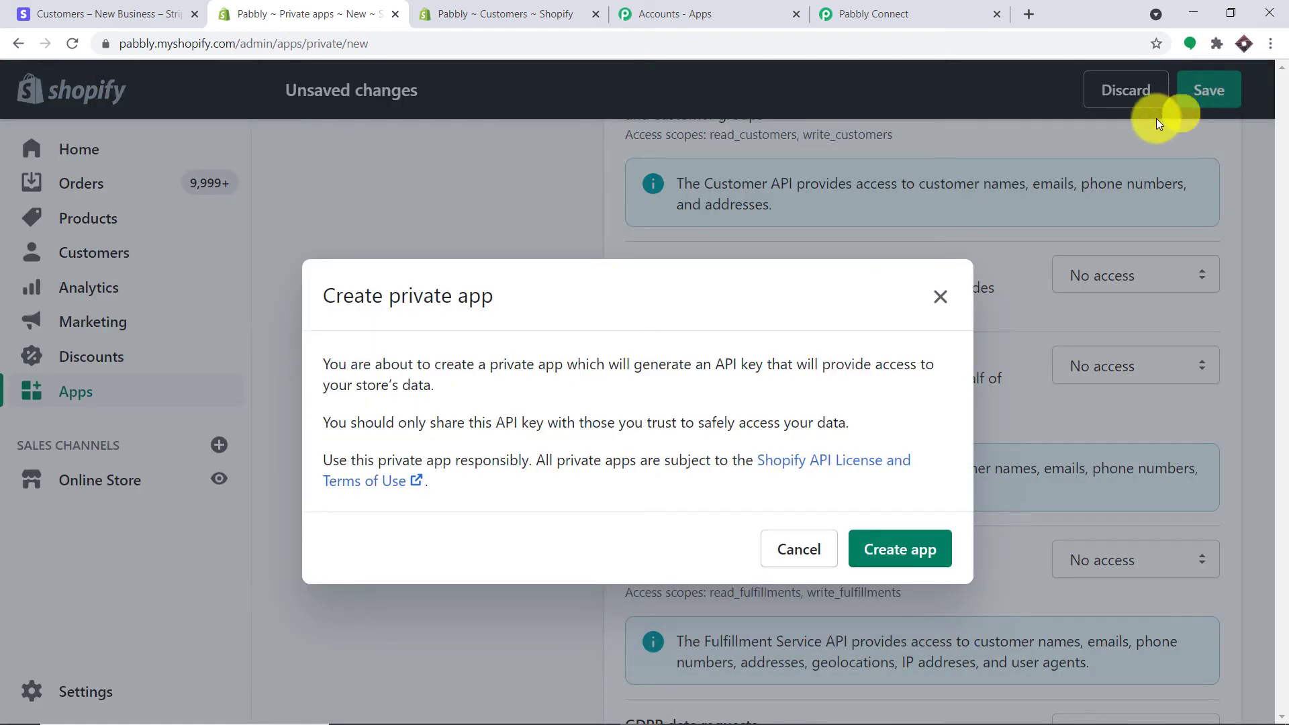
left_click(906, 547)
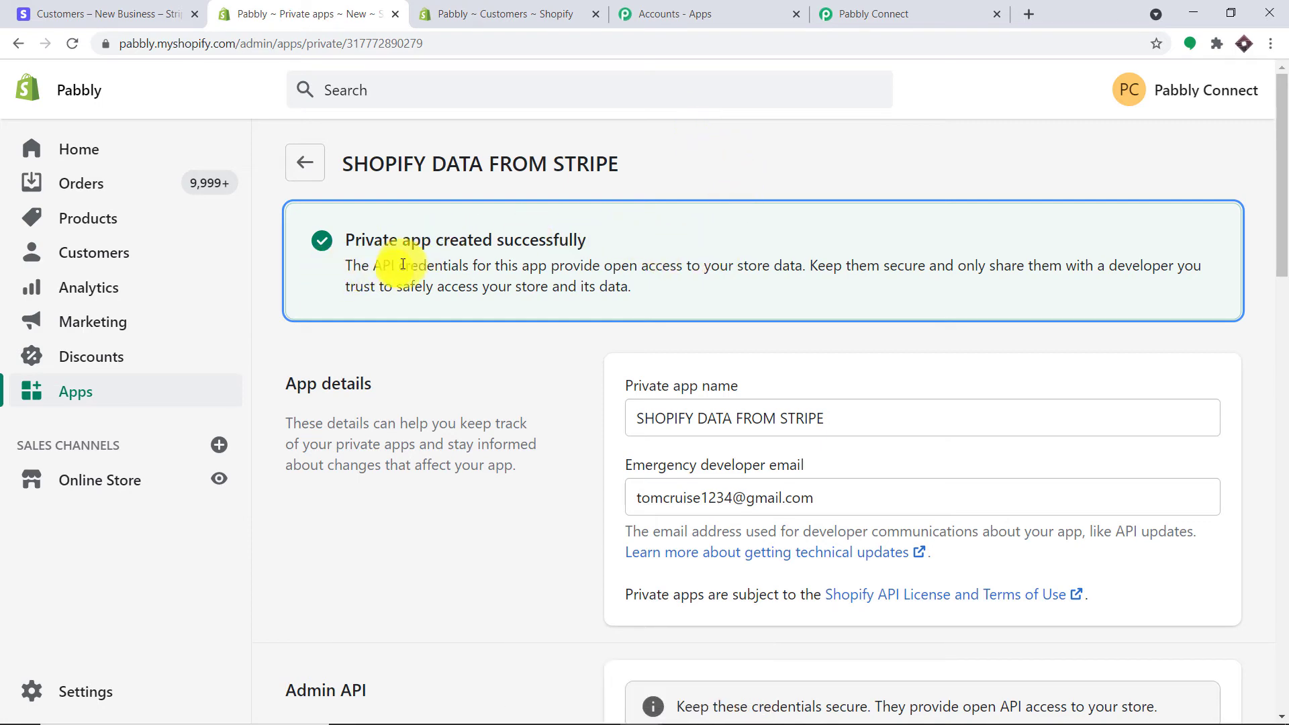
scroll(828, 313, "down", 8)
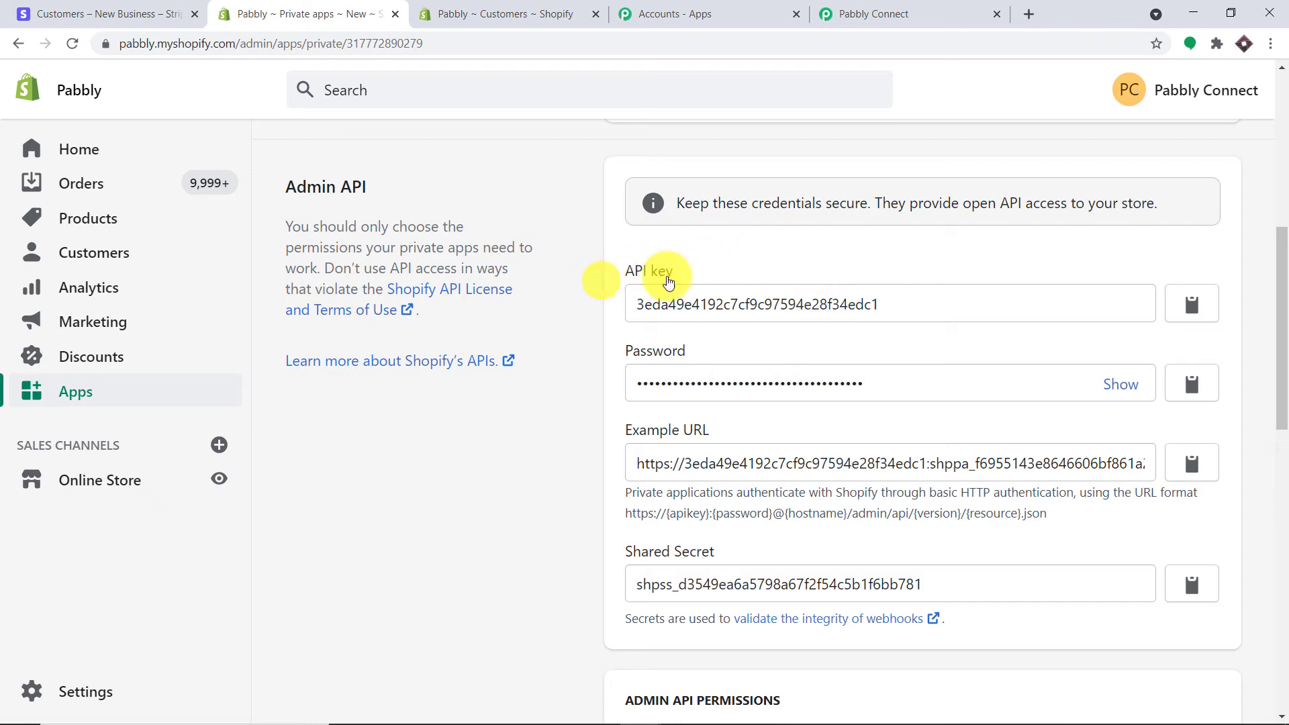
left_click(1120, 385)
left_click(1185, 384)
left_click(920, 16)
left_click(679, 300)
right_click(679, 299)
left_click(723, 428)
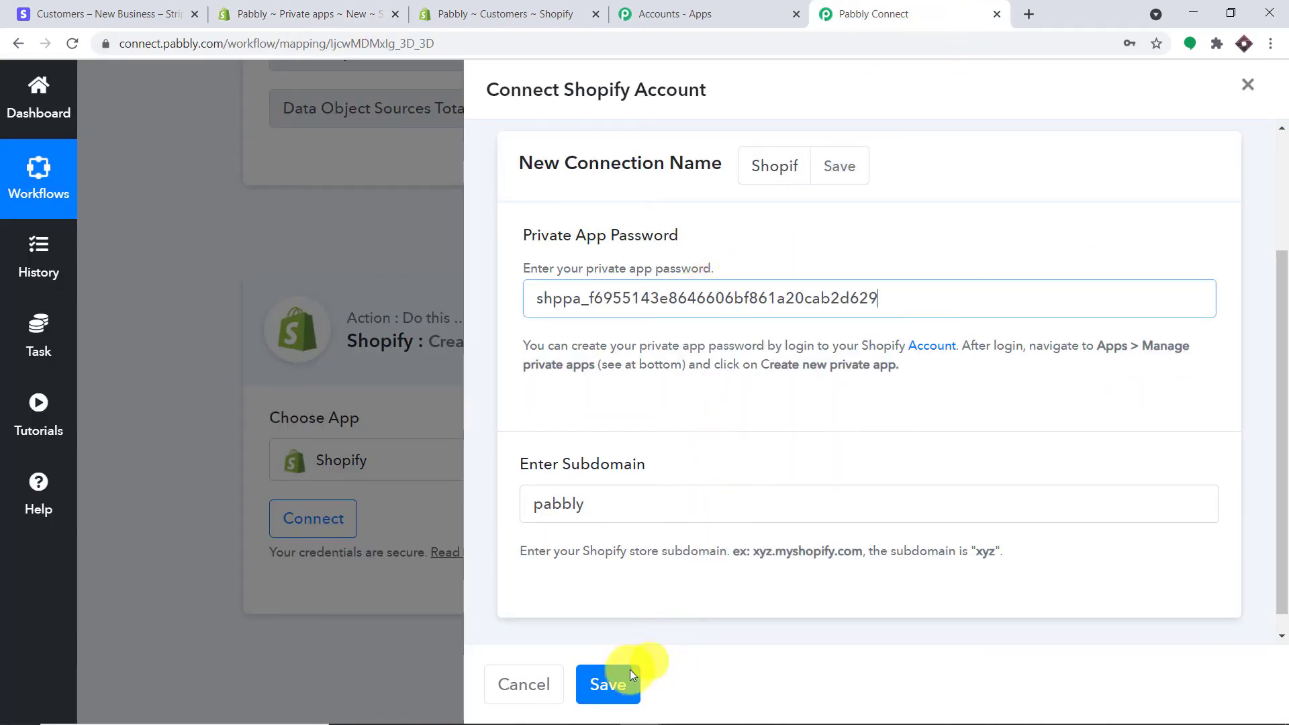
left_click(611, 685)
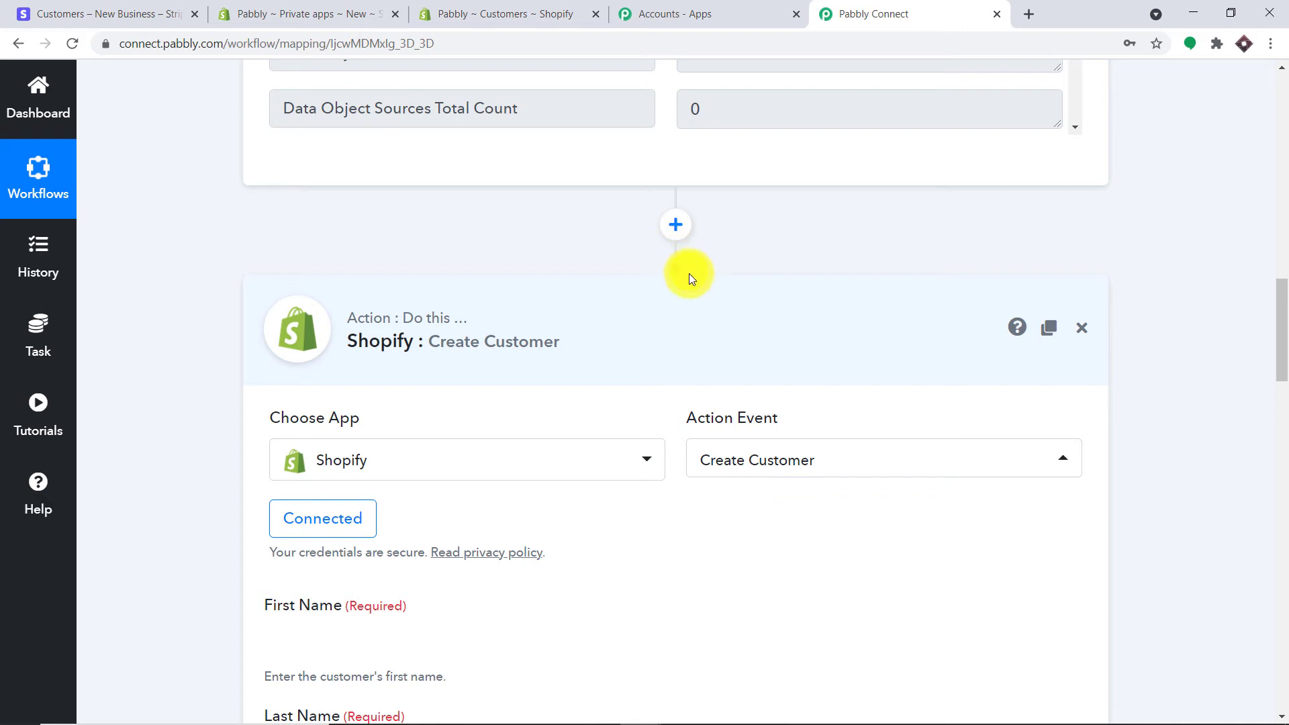
scroll(684, 268, "down", 6)
scroll(692, 291, "down", 5)
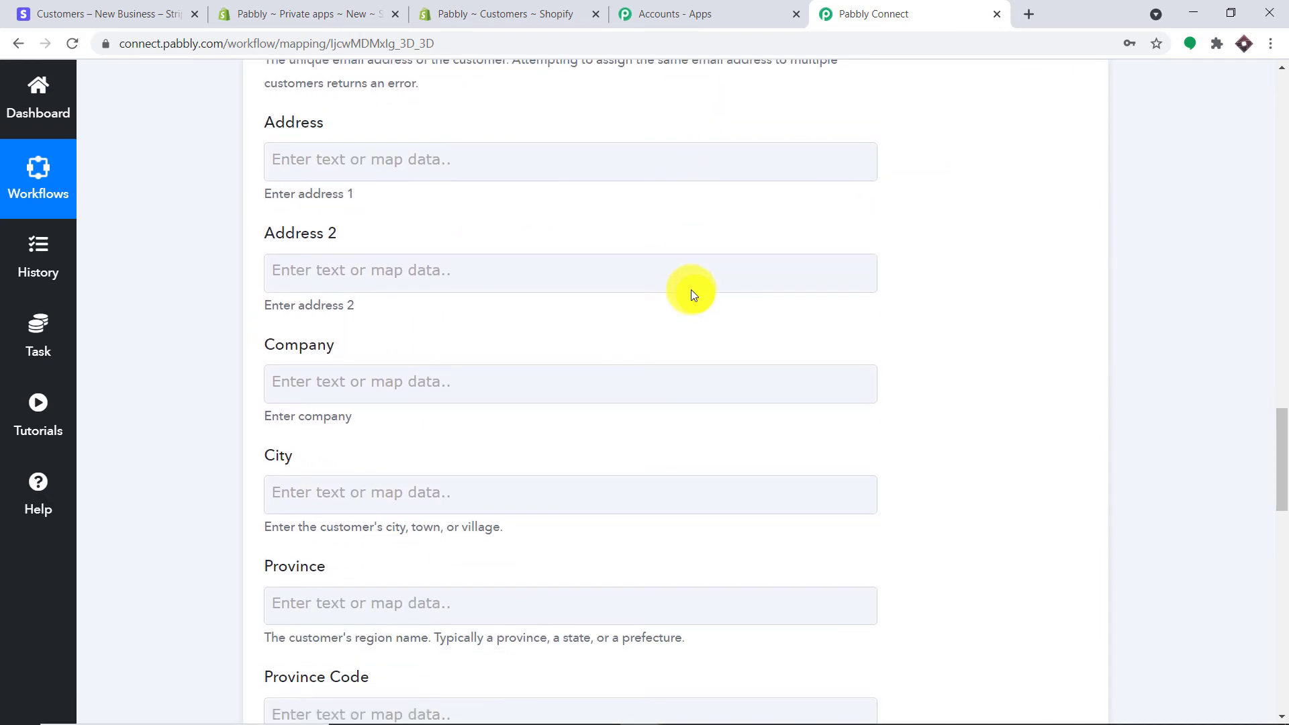
scroll(692, 293, "up", 6)
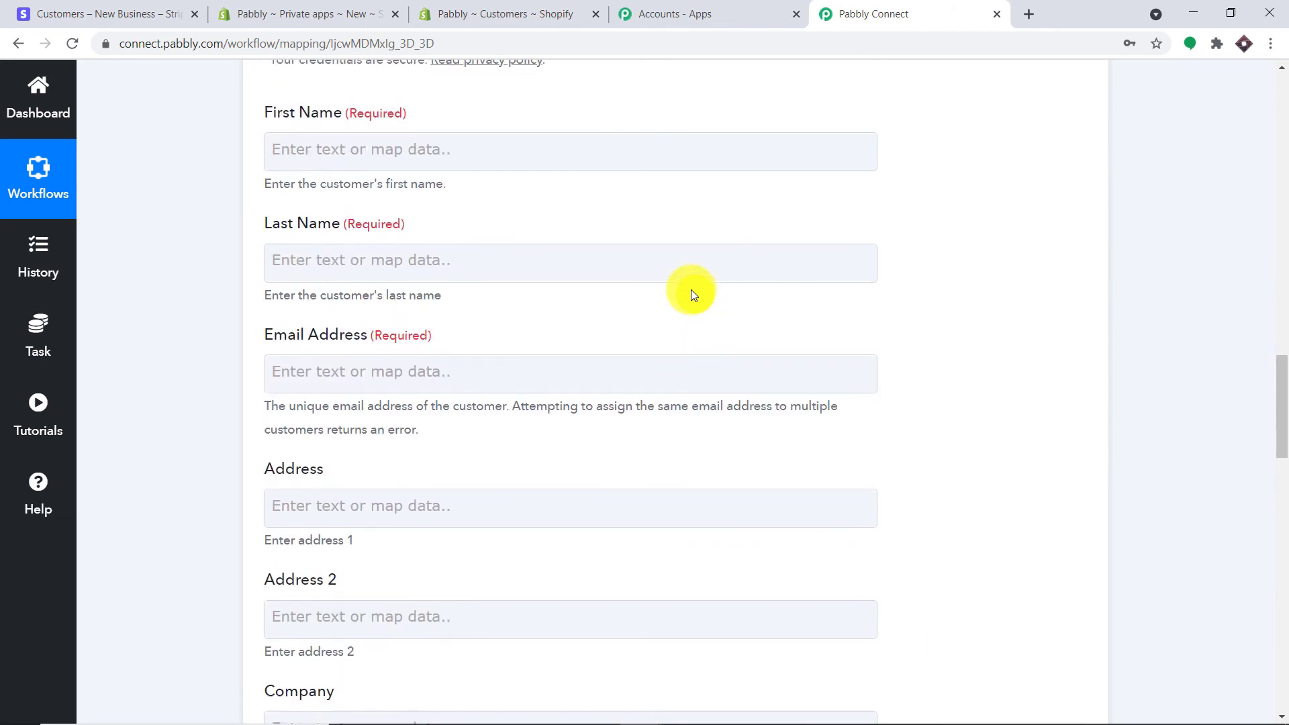
scroll(684, 288, "up", 2)
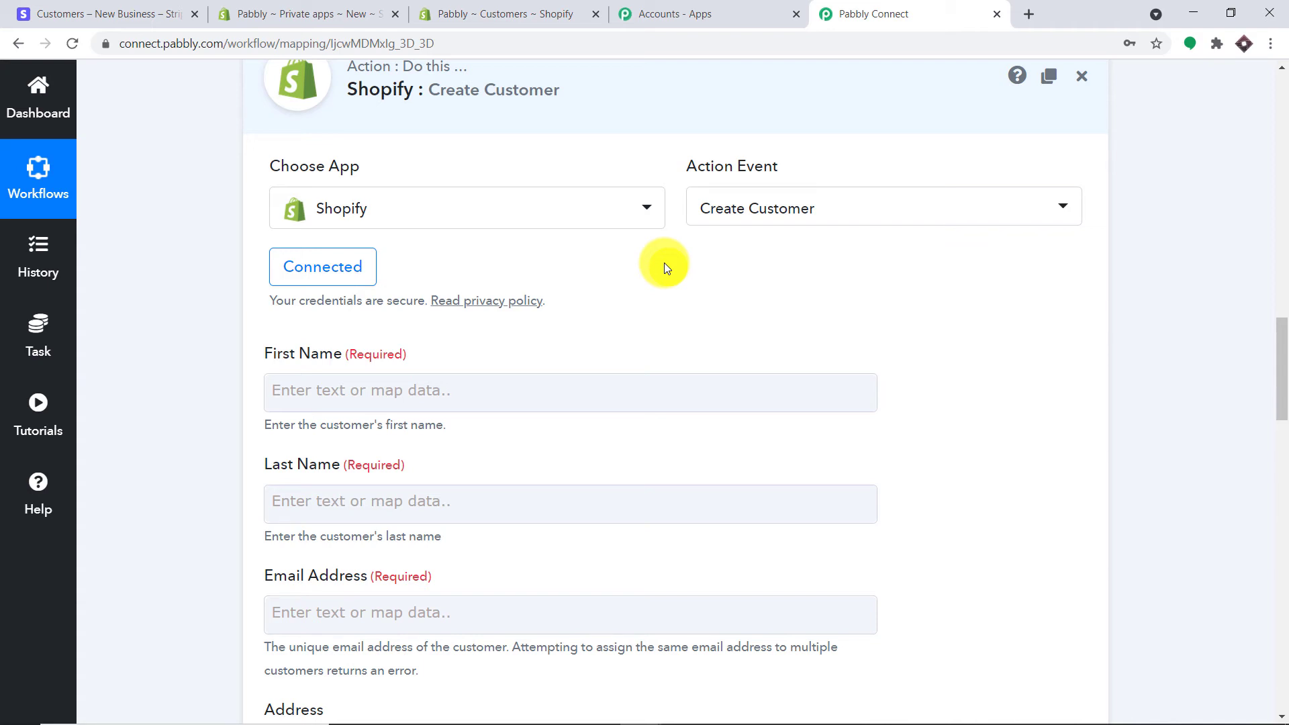
scroll(623, 274, "down", 2)
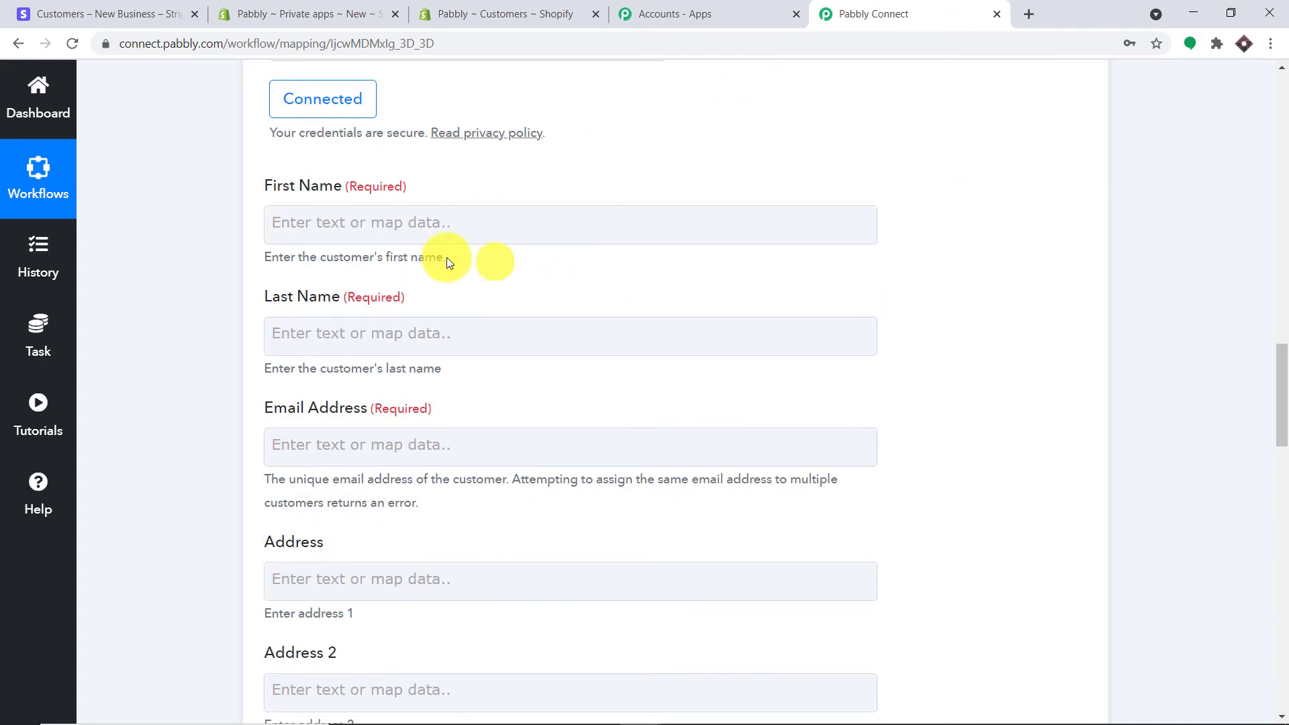
left_click(250, 388)
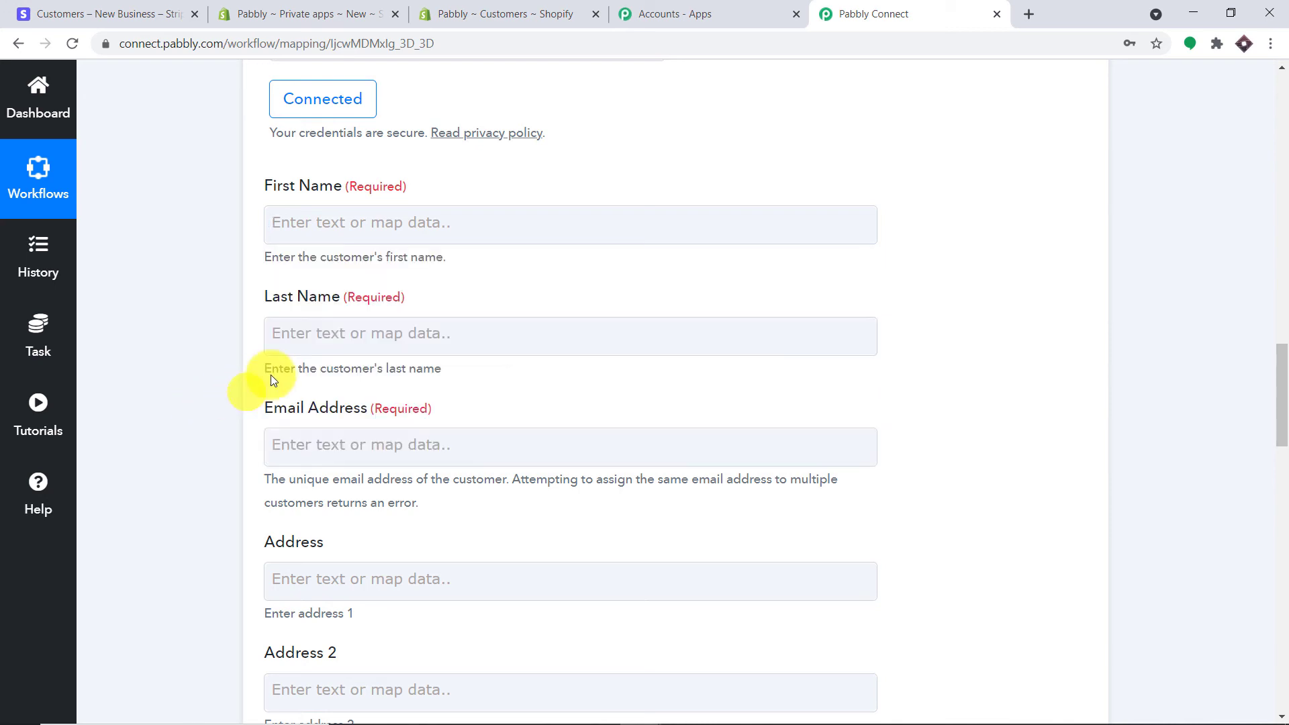
left_click(1165, 177)
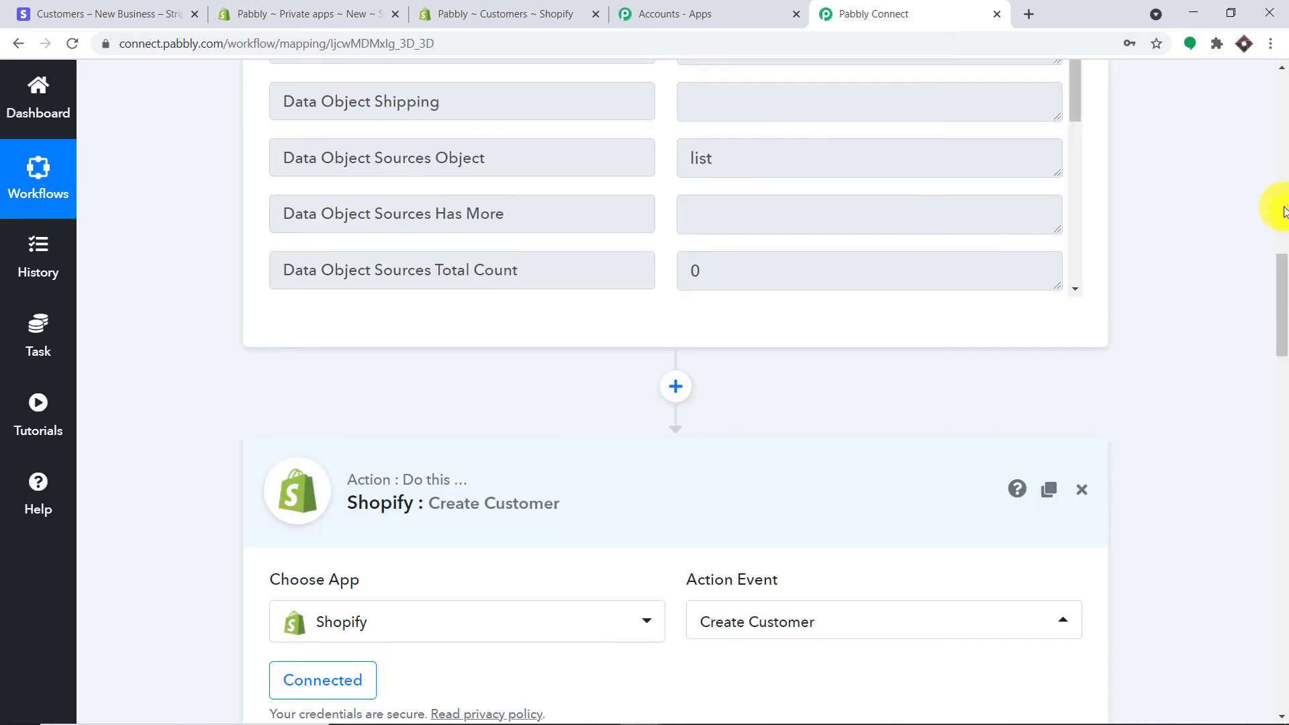
left_click(1284, 221)
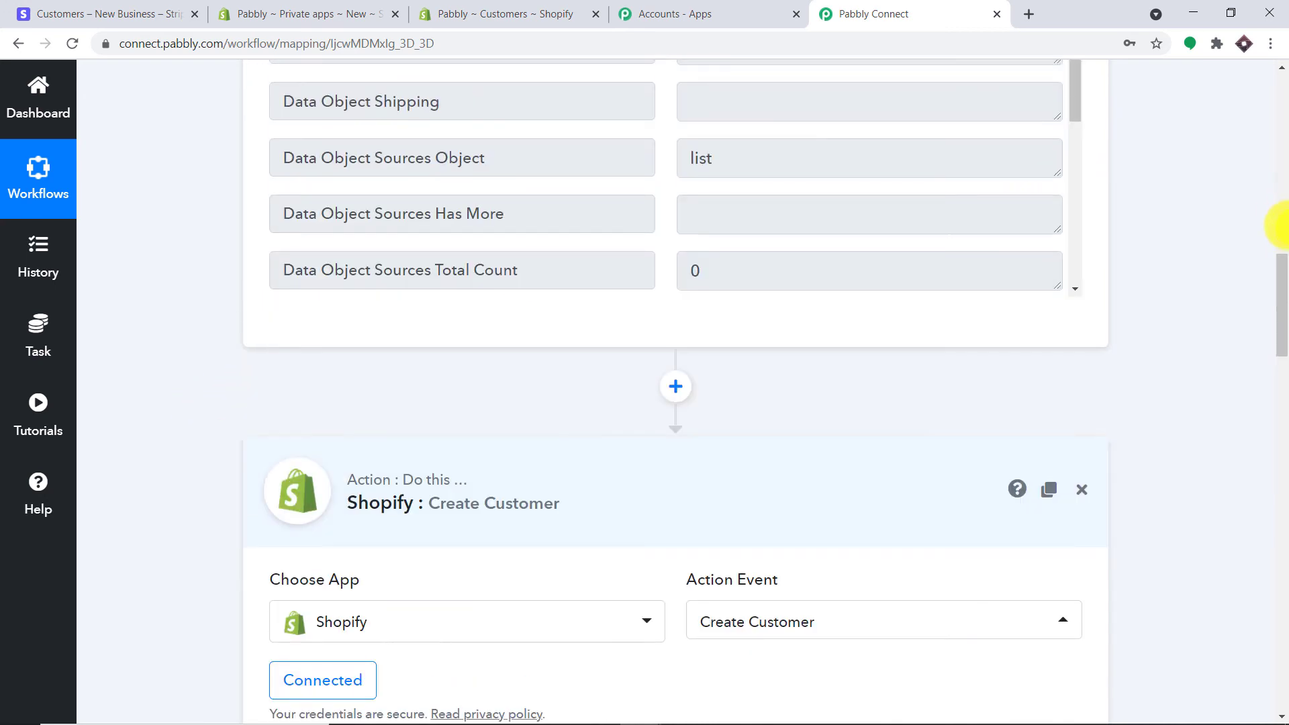
scroll(1269, 222, "up", 2)
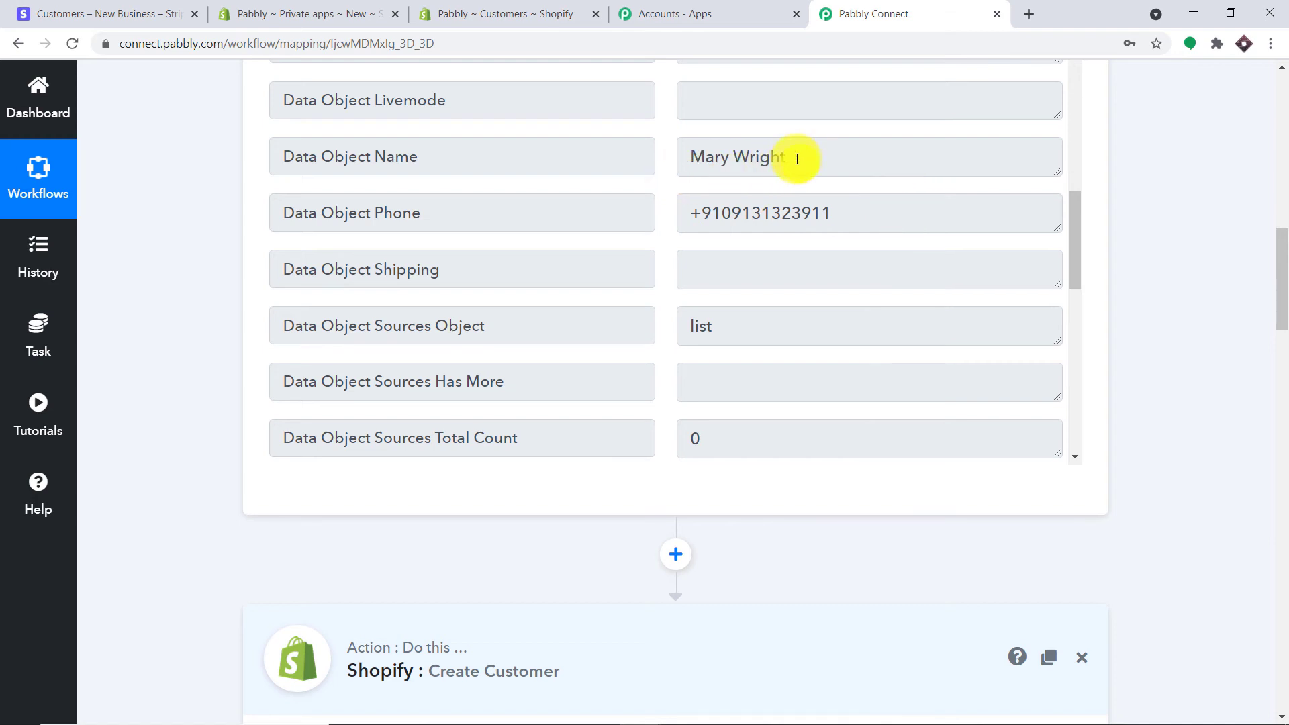
left_click_drag(797, 159, 663, 159)
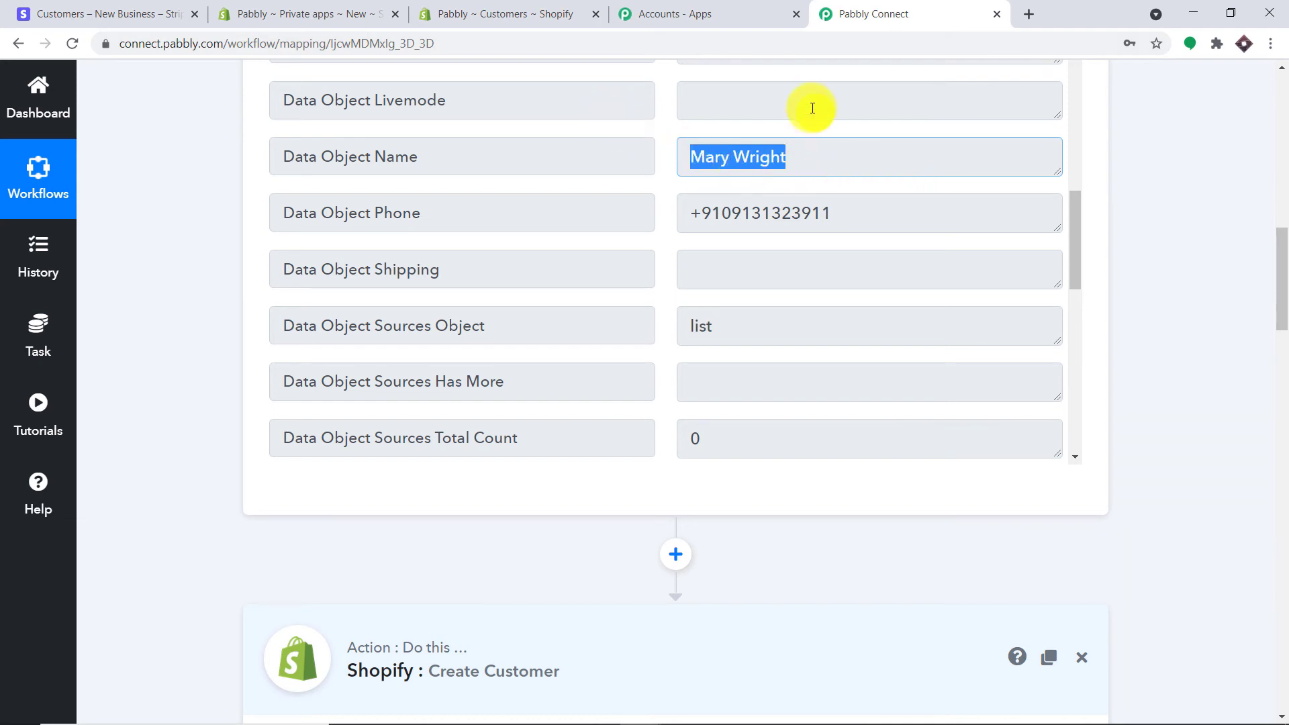
scroll(783, 357, "down", 3)
Insert a connected Text Formatter by Pabbly step with the Split Text event before the Shopify action.
left_click(675, 557)
left_click_drag(1279, 289, 1278, 351)
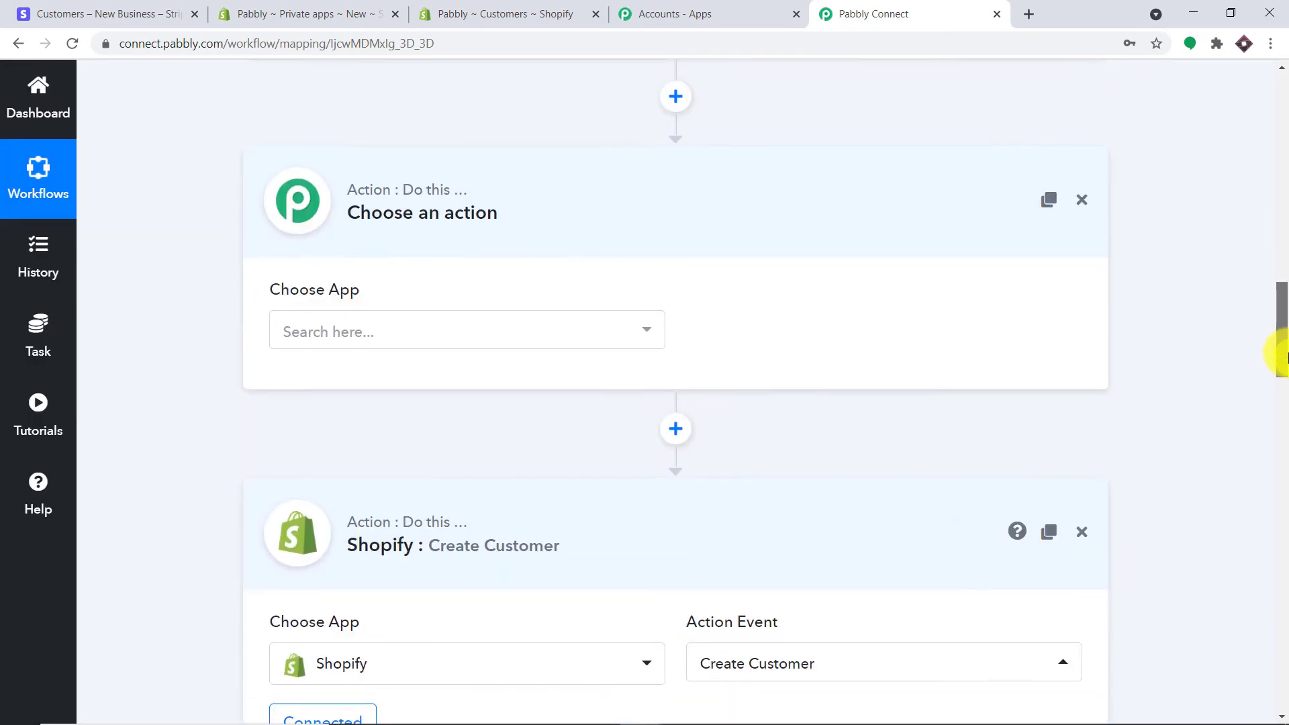
left_click(394, 329)
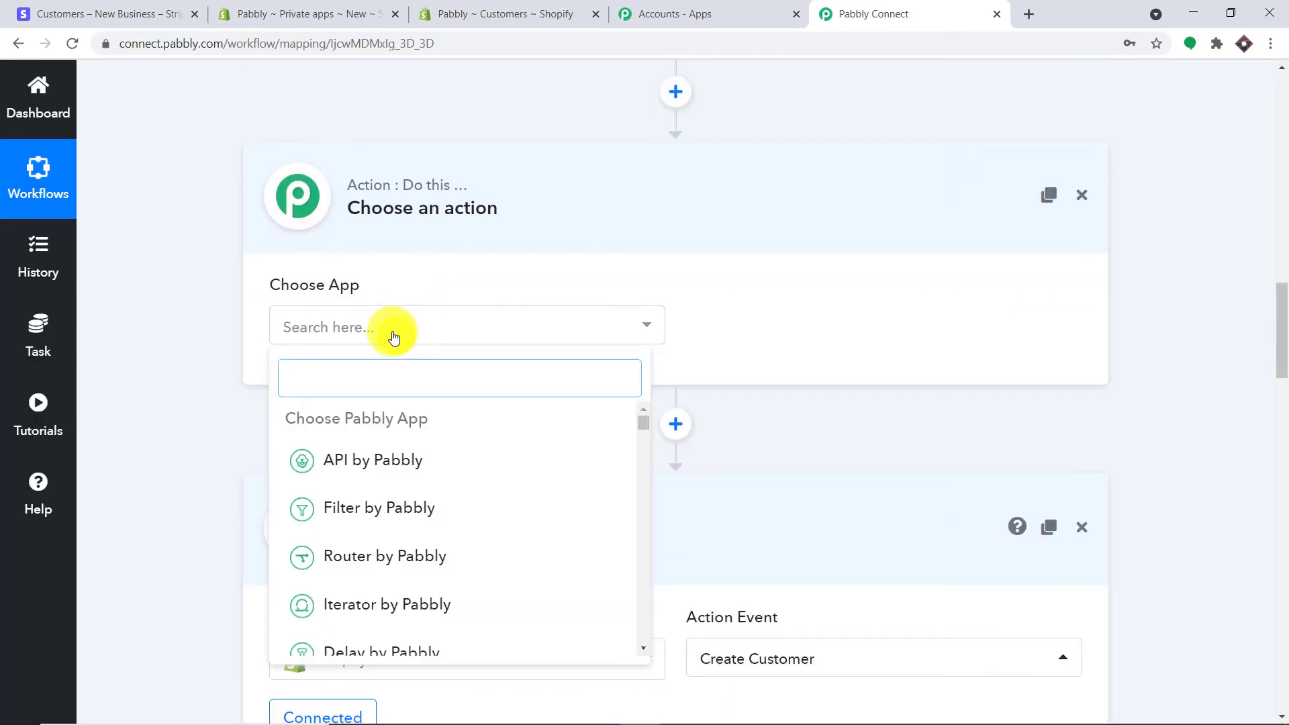
type("TEXT")
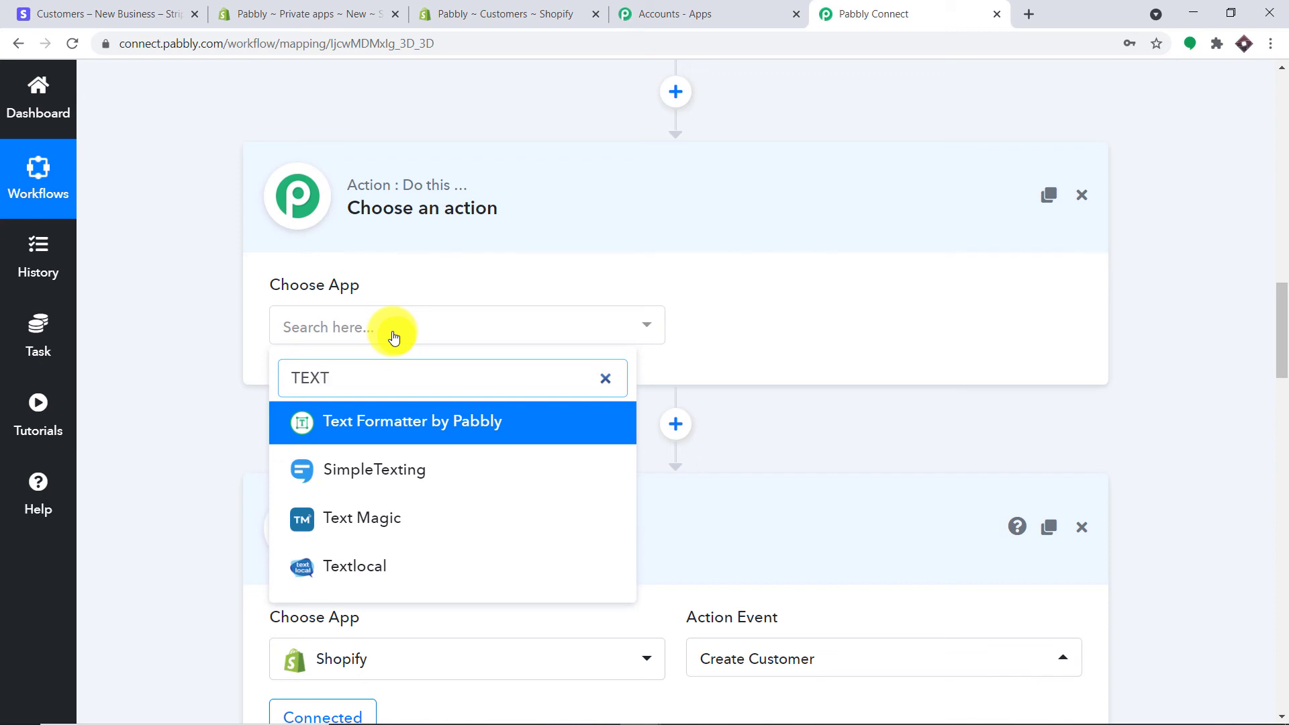
left_click(434, 419)
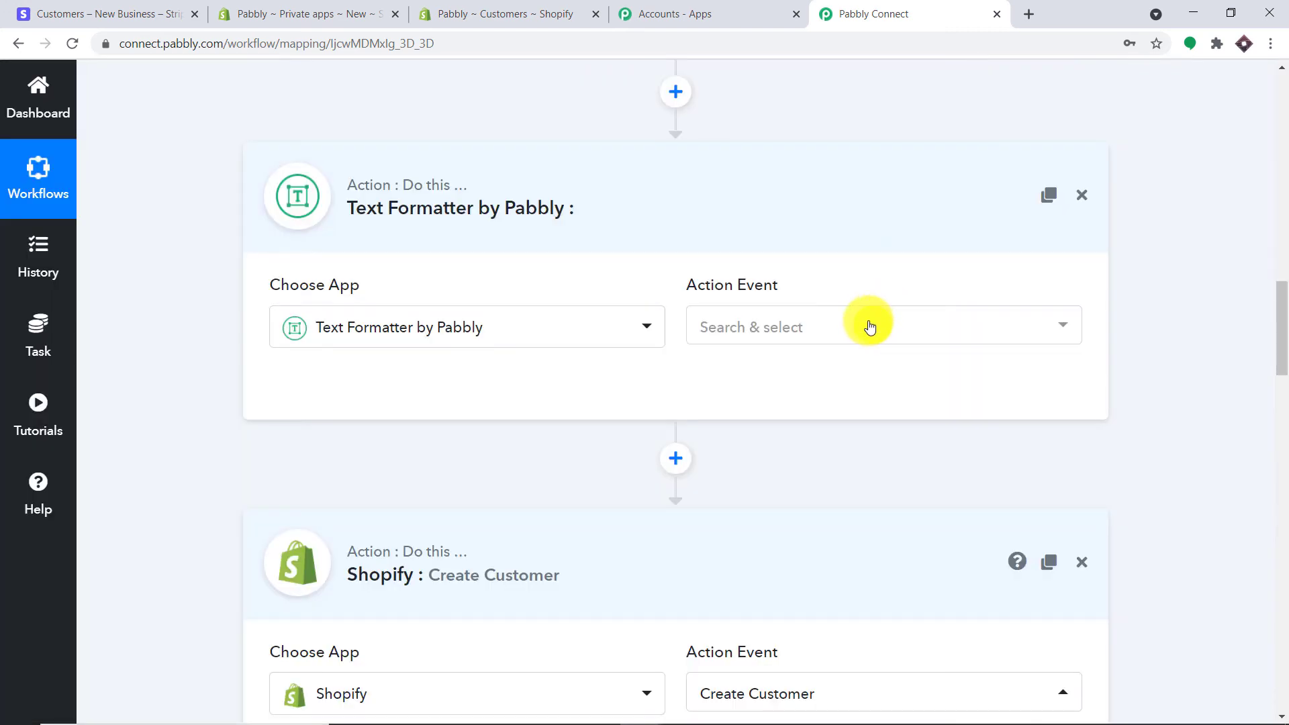
left_click(868, 326)
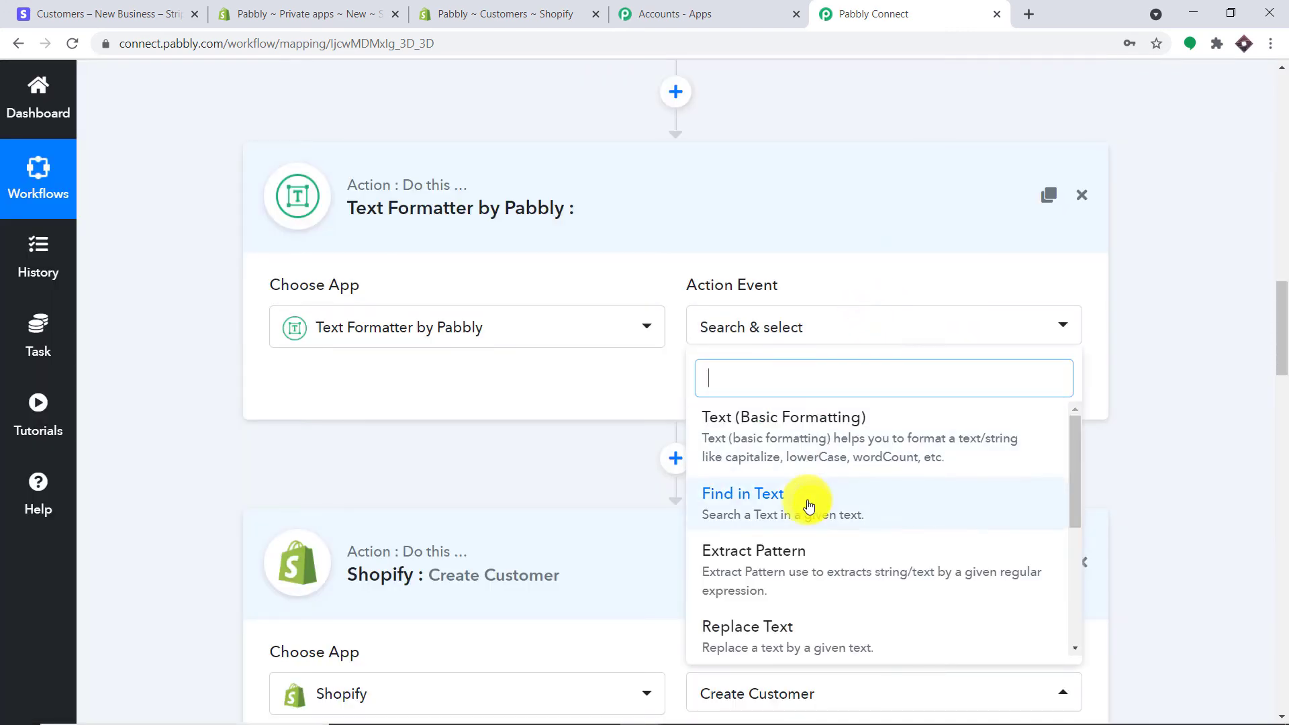
scroll(806, 504, "down", 2)
left_click(804, 541)
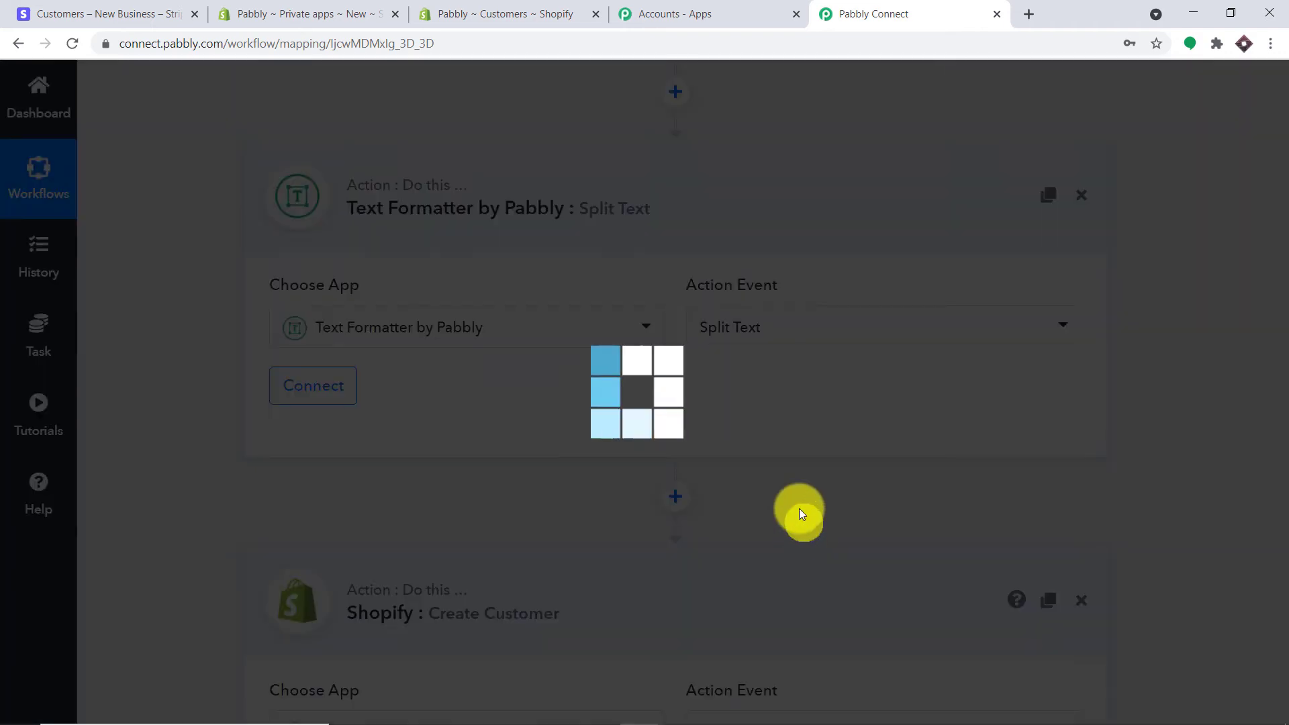
left_click(335, 392)
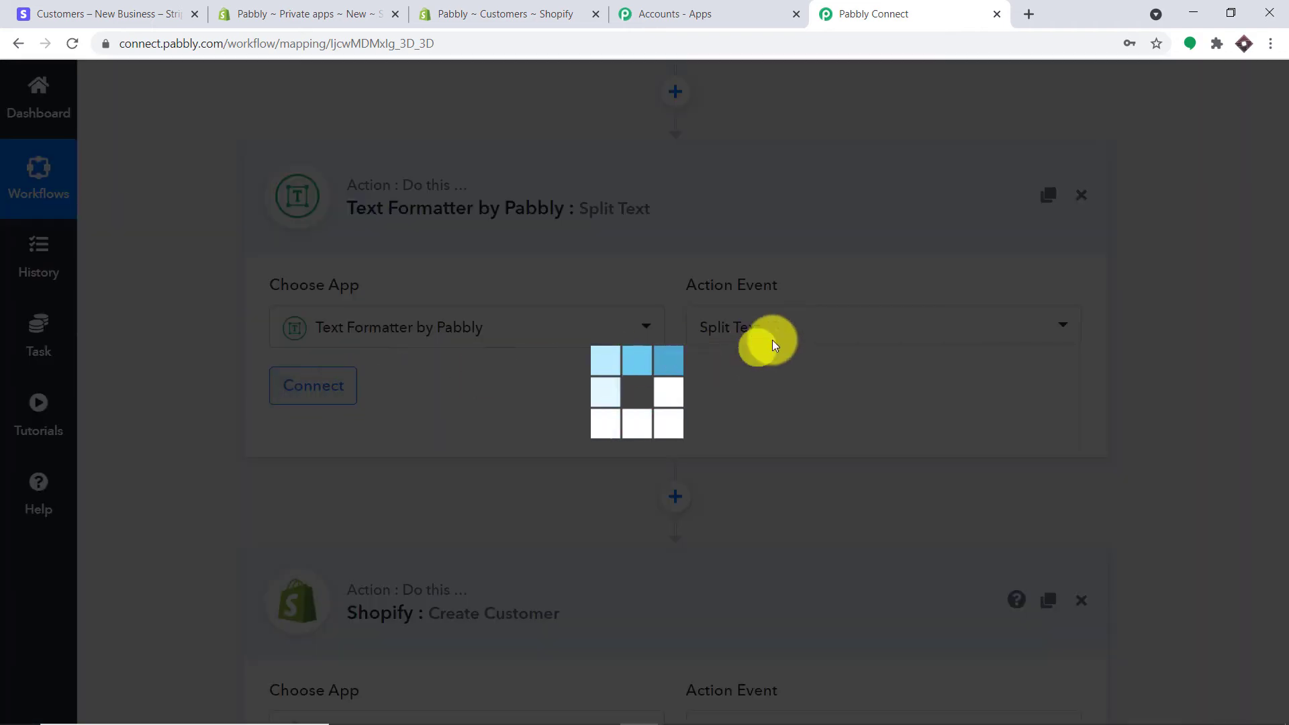
scroll(685, 336, "down", 2)
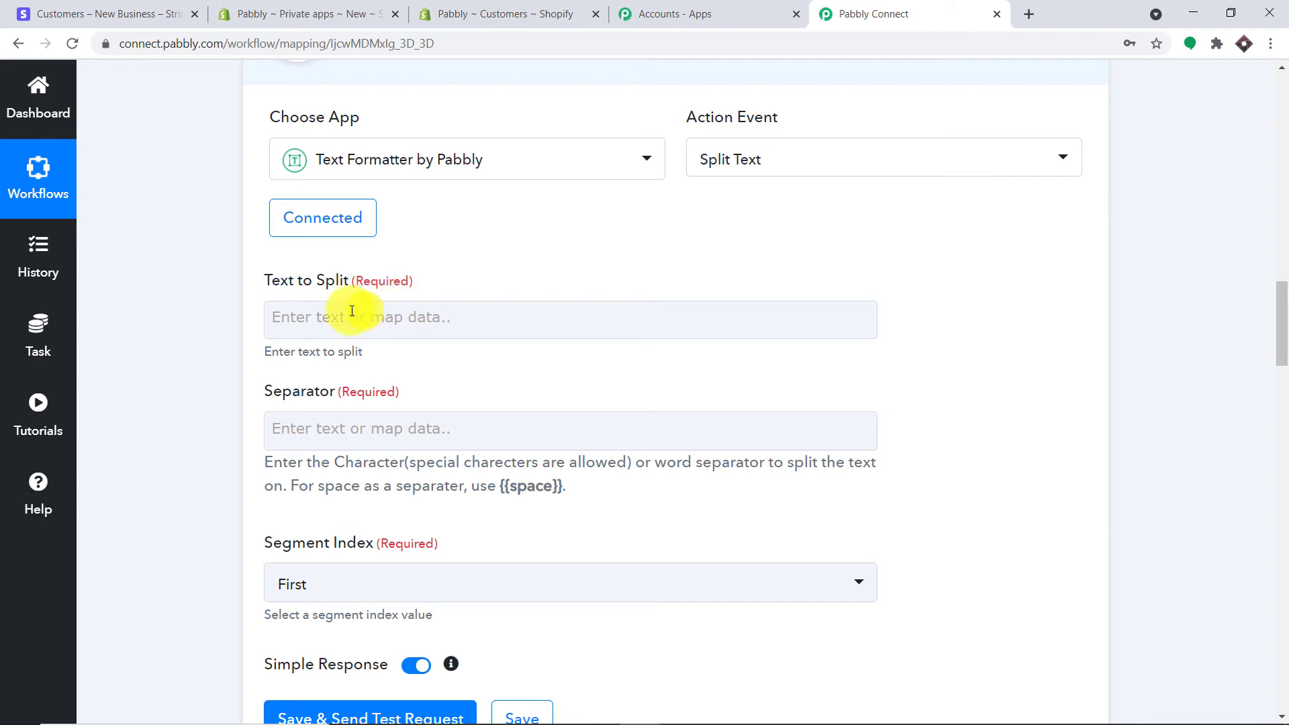
Map Stripe: New Customer's Data Object Name into the Text to Split field.
scroll(1107, 282, "up", 5)
scroll(1108, 279, "up", 3)
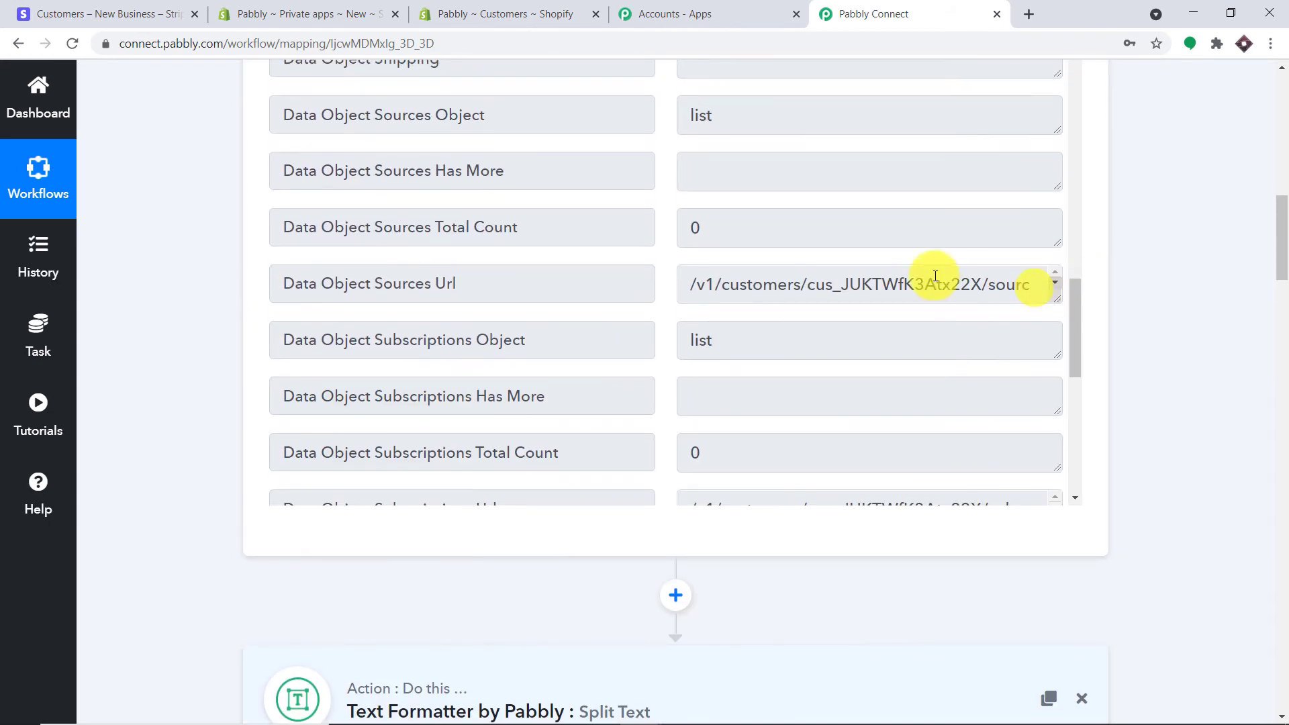
scroll(933, 247, "up", 2)
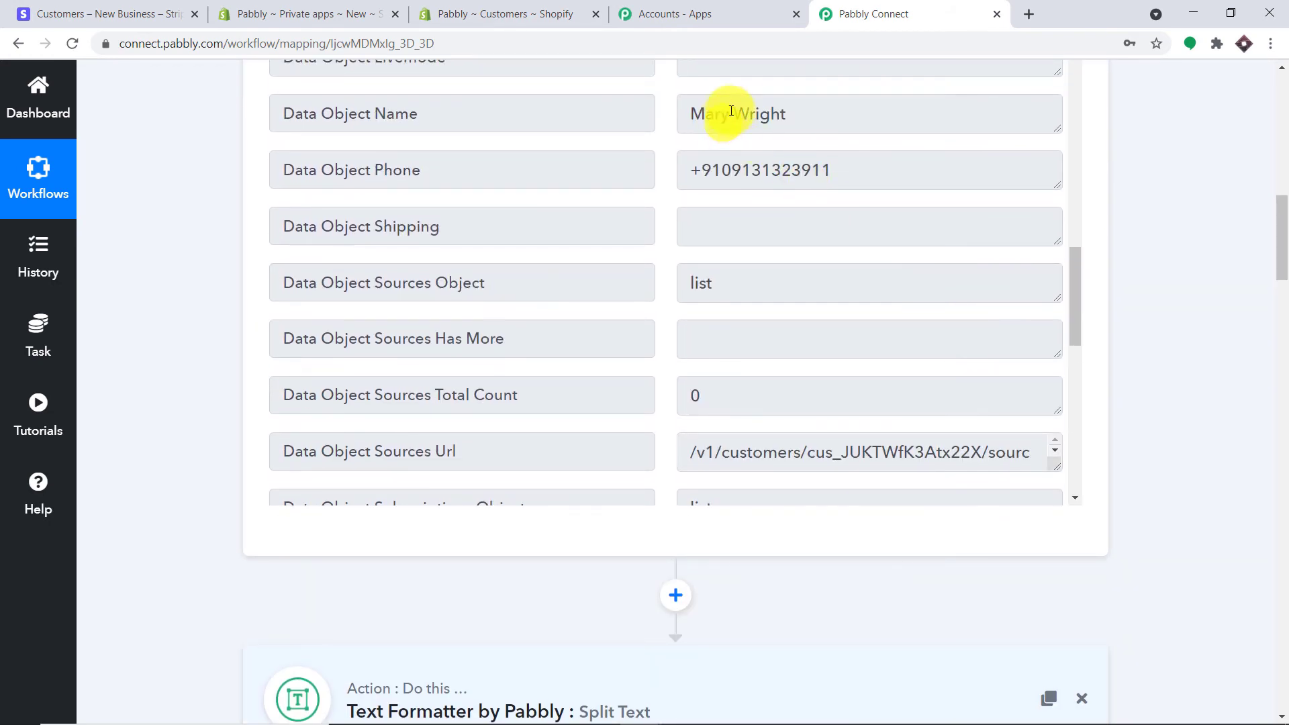
left_click_drag(783, 114, 693, 115)
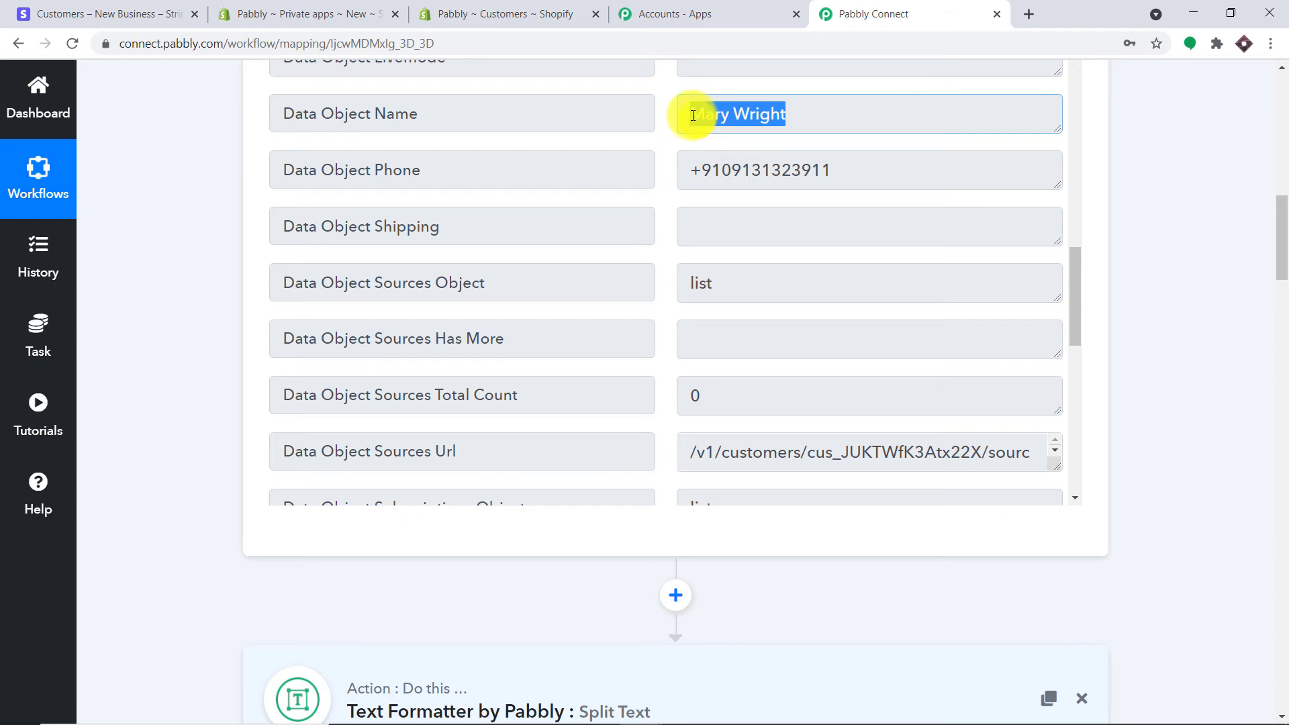
left_click_drag(1278, 236, 1281, 328)
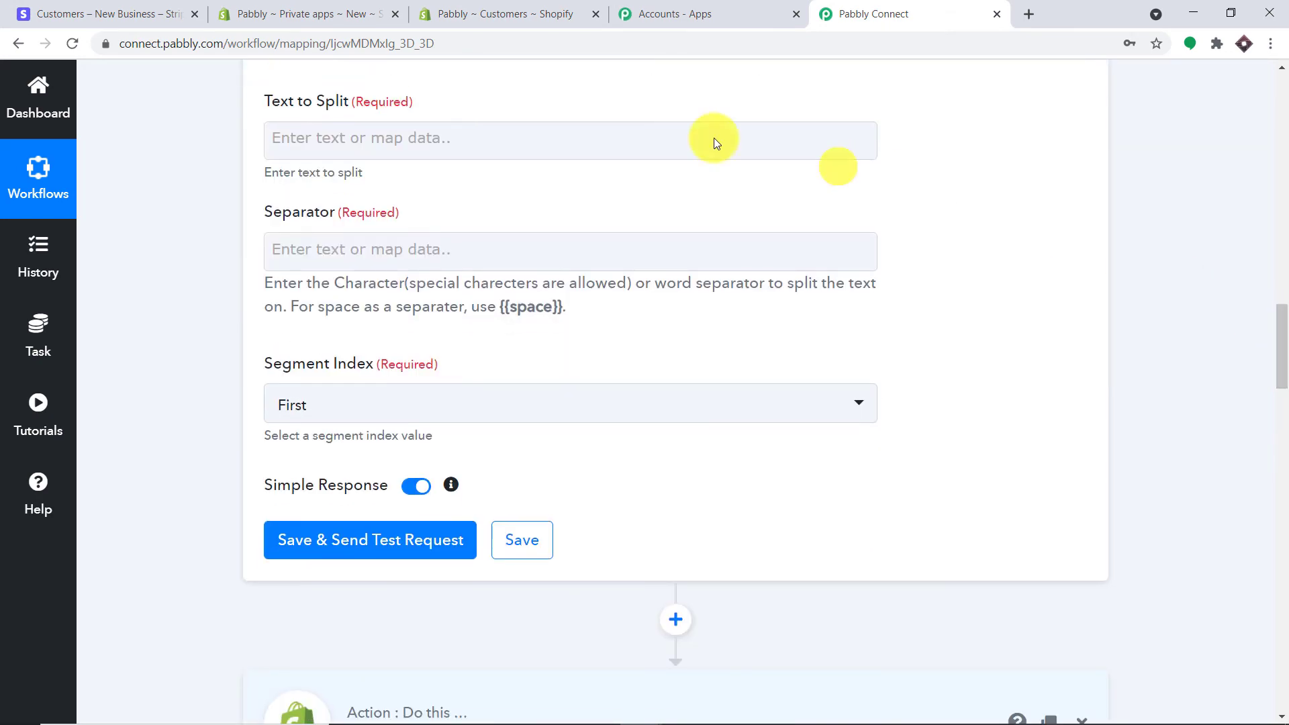
left_click(448, 137)
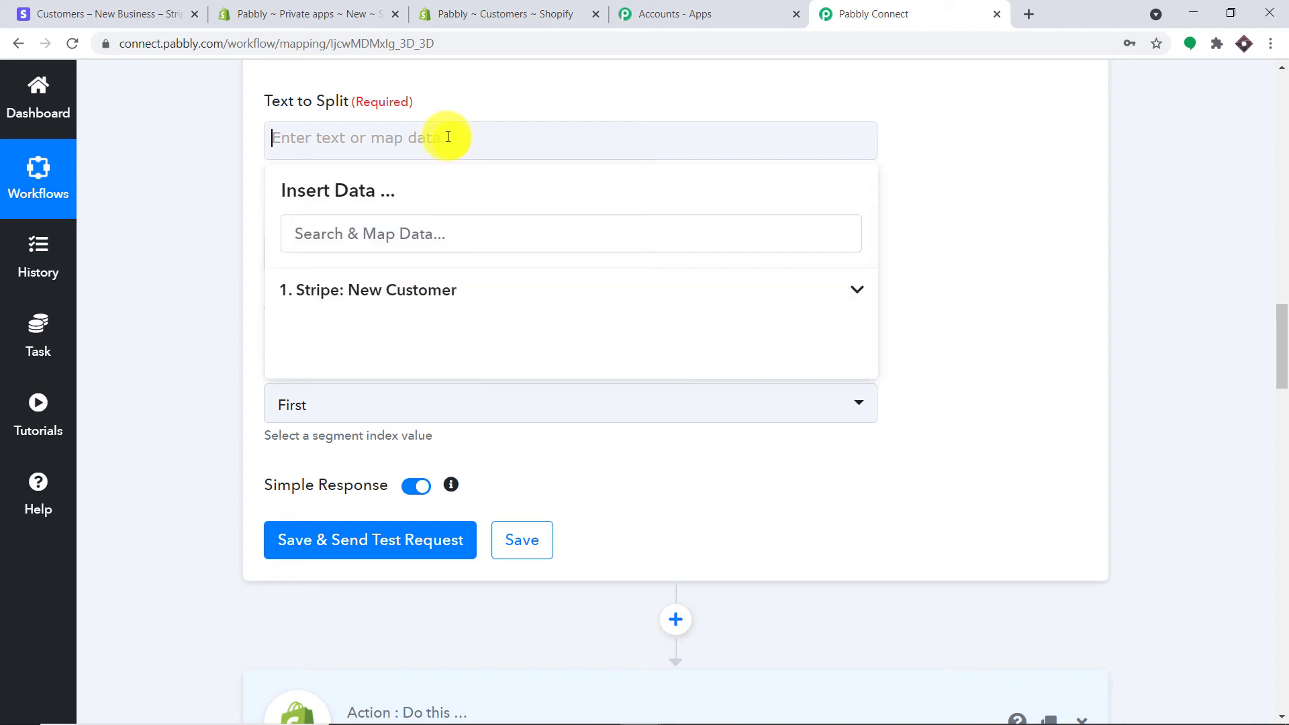
left_click(388, 288)
scroll(513, 469, "down", 3)
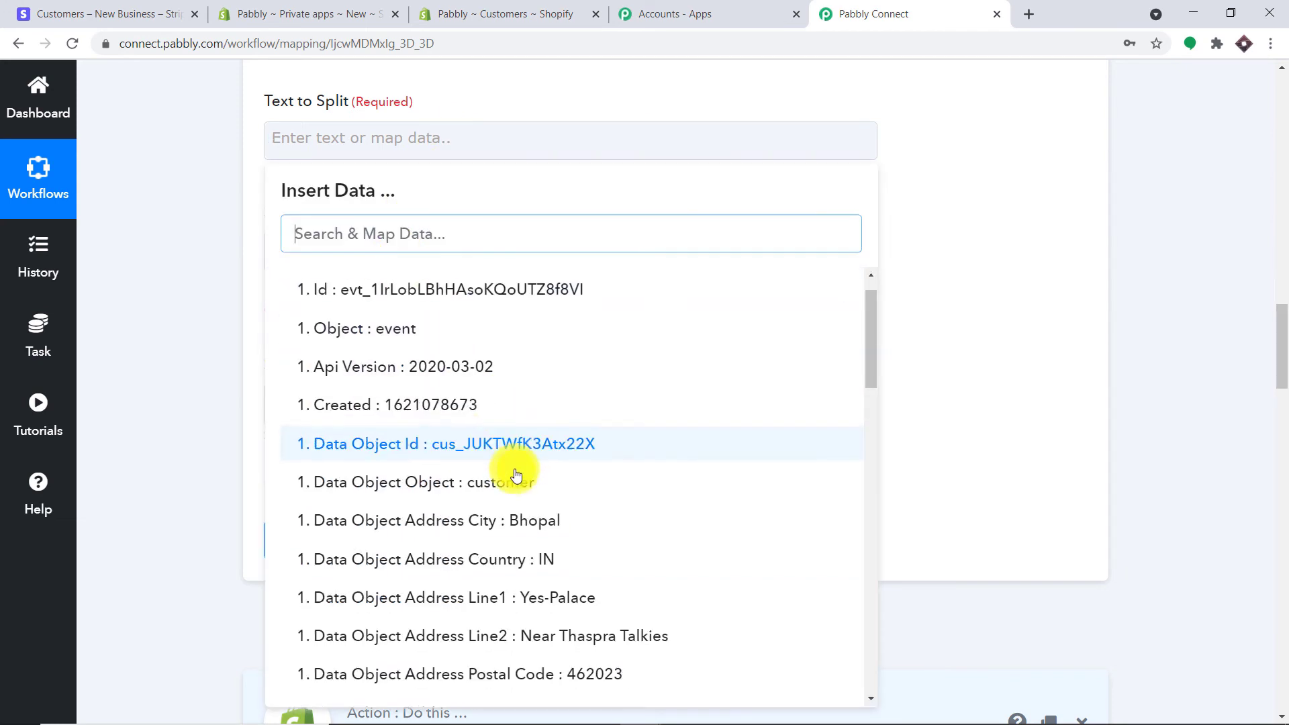
scroll(536, 493, "down", 8)
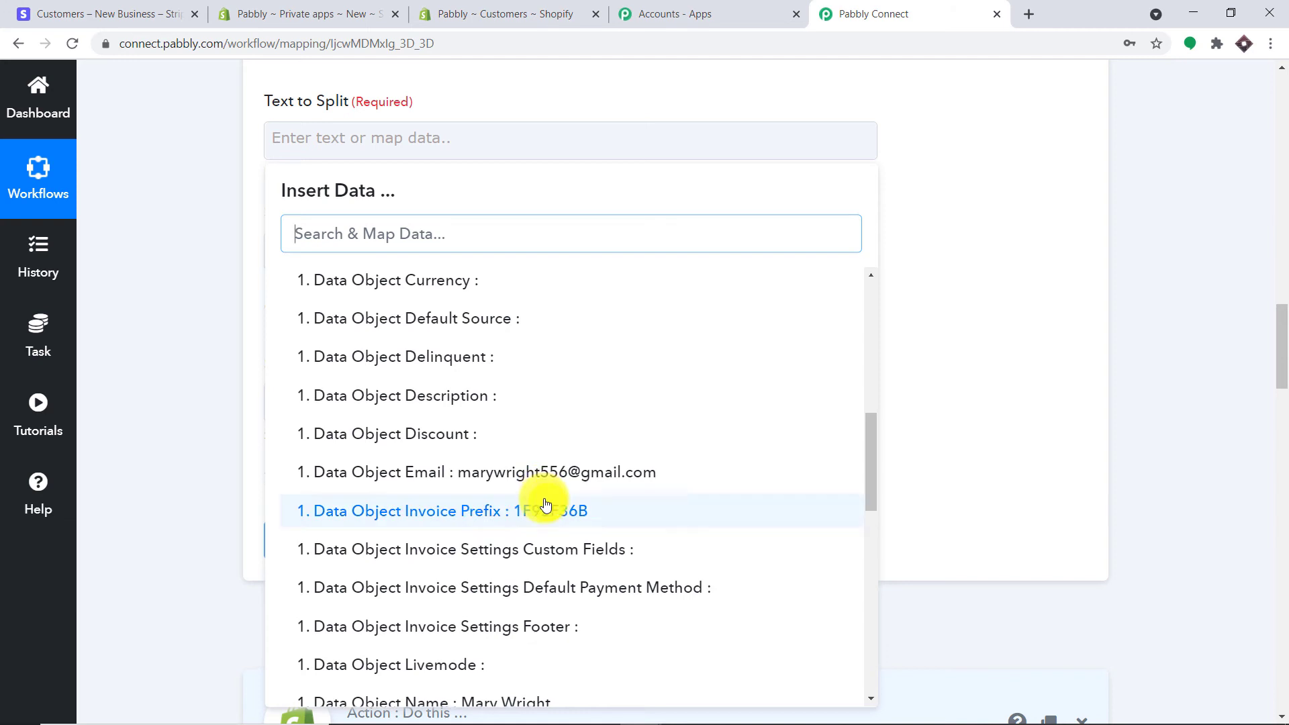
scroll(547, 506, "down", 2)
left_click(532, 533)
left_click(962, 198)
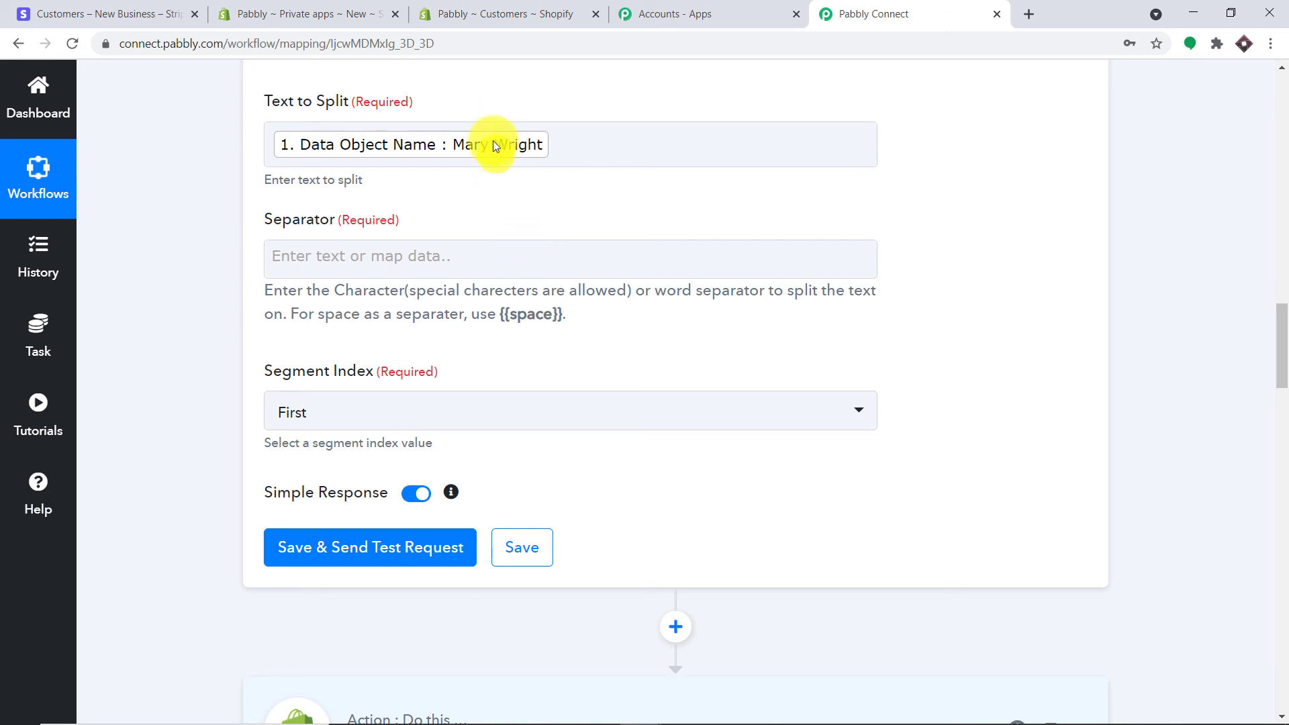
Set the Separator to the {{space}} placeholder copied from the field hint.
left_click_drag(562, 314, 504, 313)
right_click(503, 314)
left_click(520, 328)
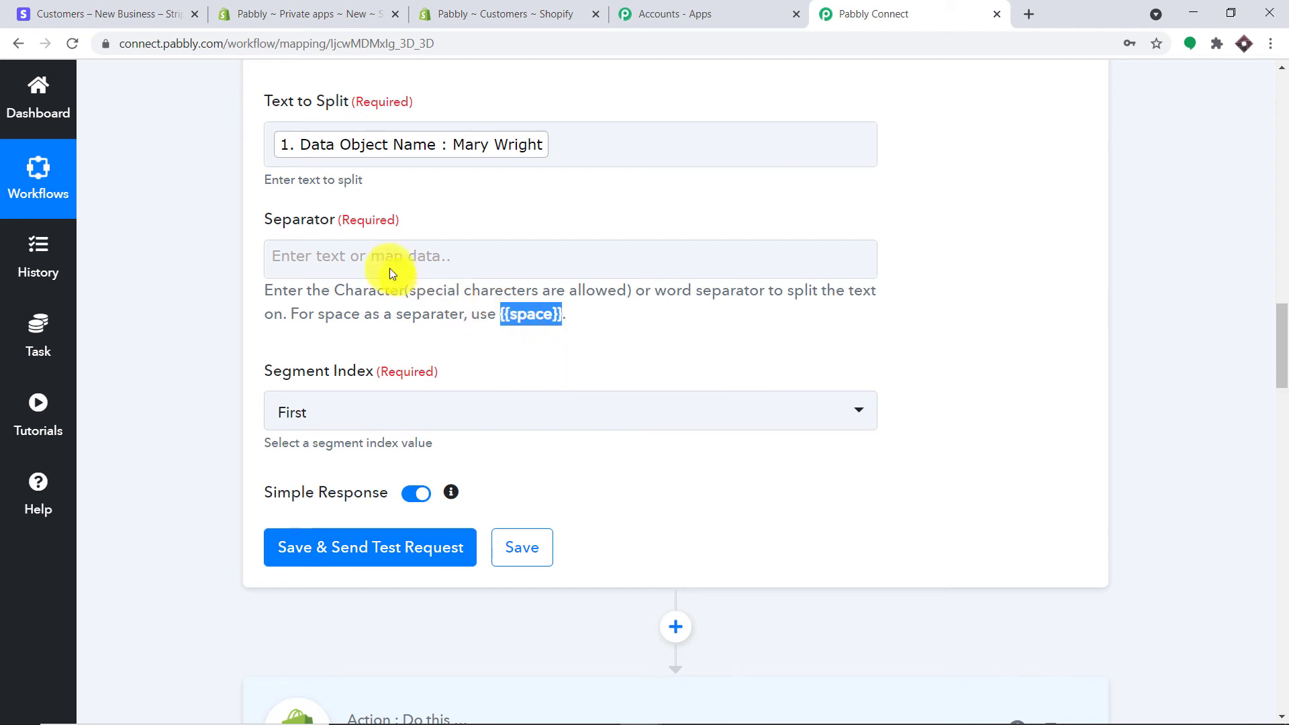
left_click(388, 263)
right_click(380, 257)
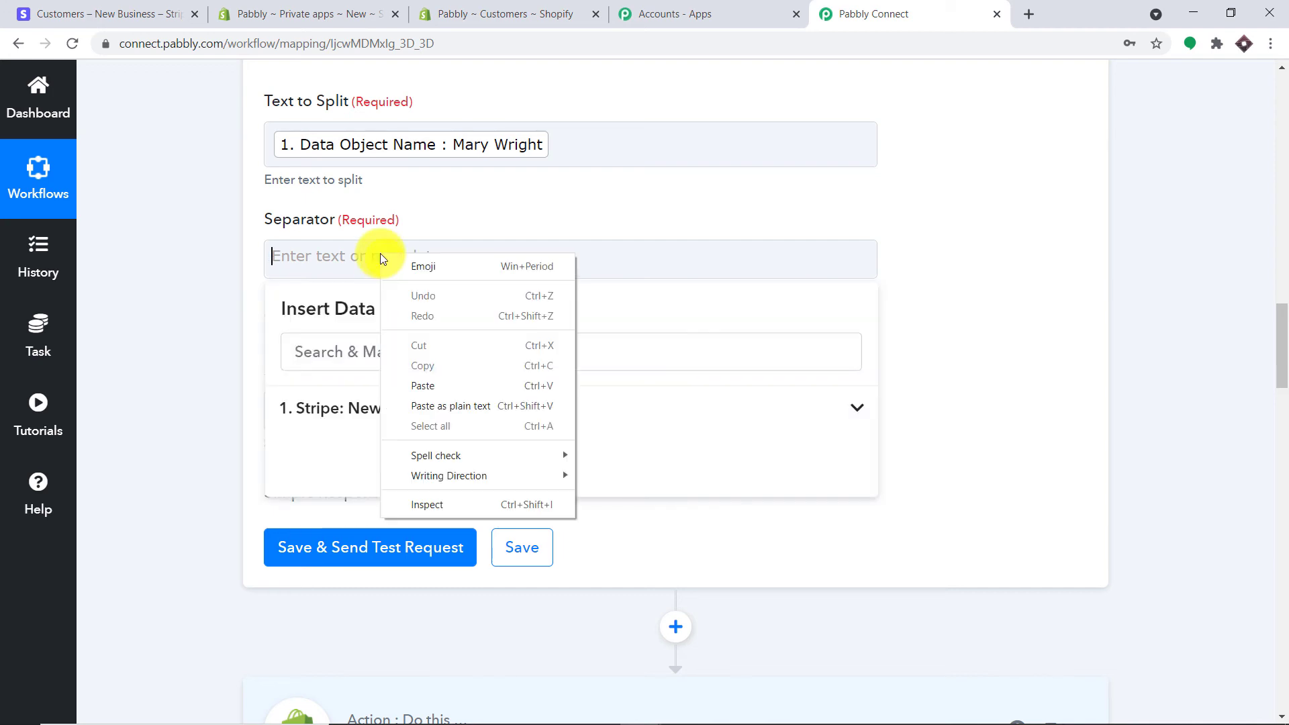
left_click(435, 385)
left_click(877, 197)
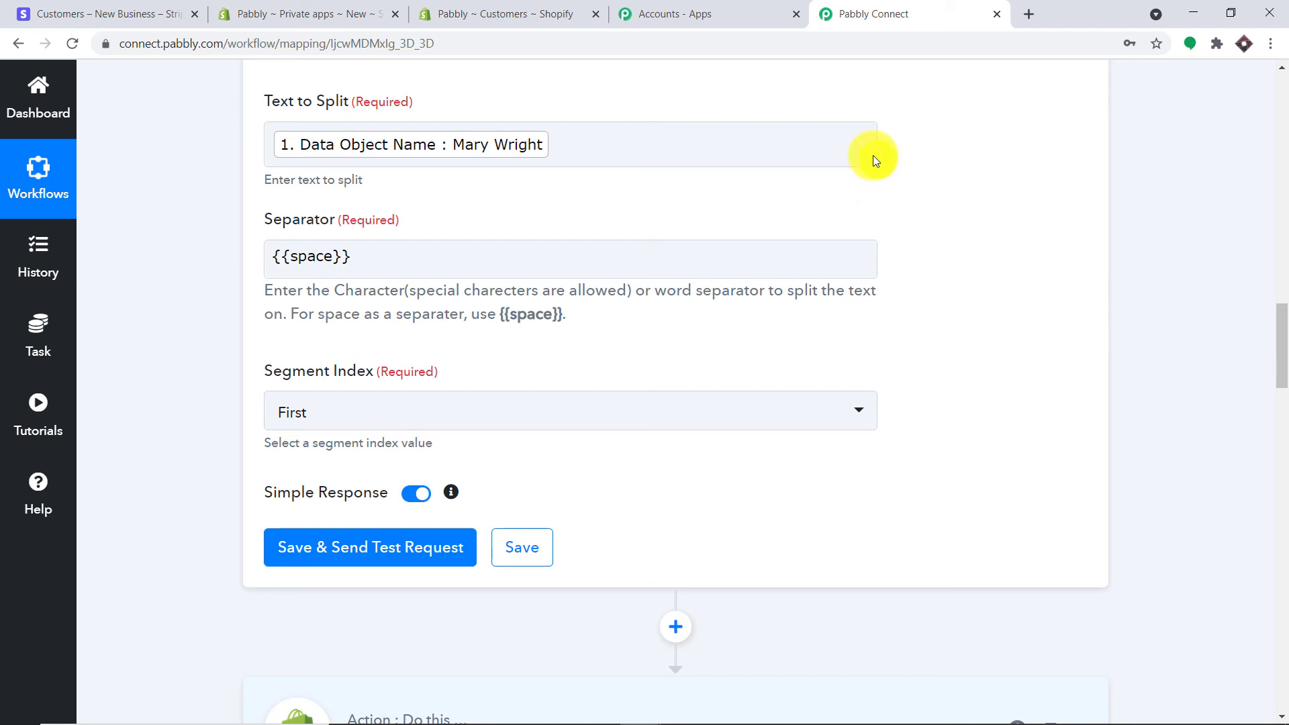
Set Segment Index to All, save and test, and check the first- and last-name results.
left_click(408, 412)
scroll(405, 629, "down", 1)
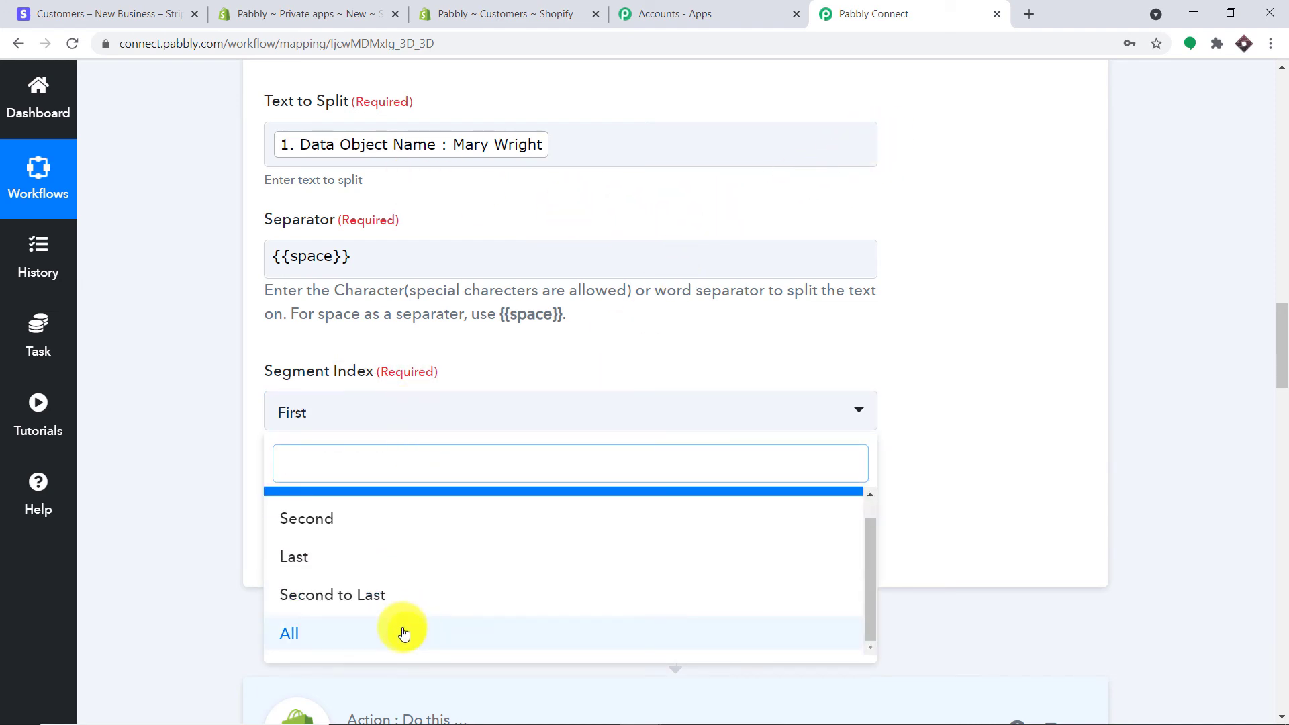
left_click(403, 630)
left_click(296, 542)
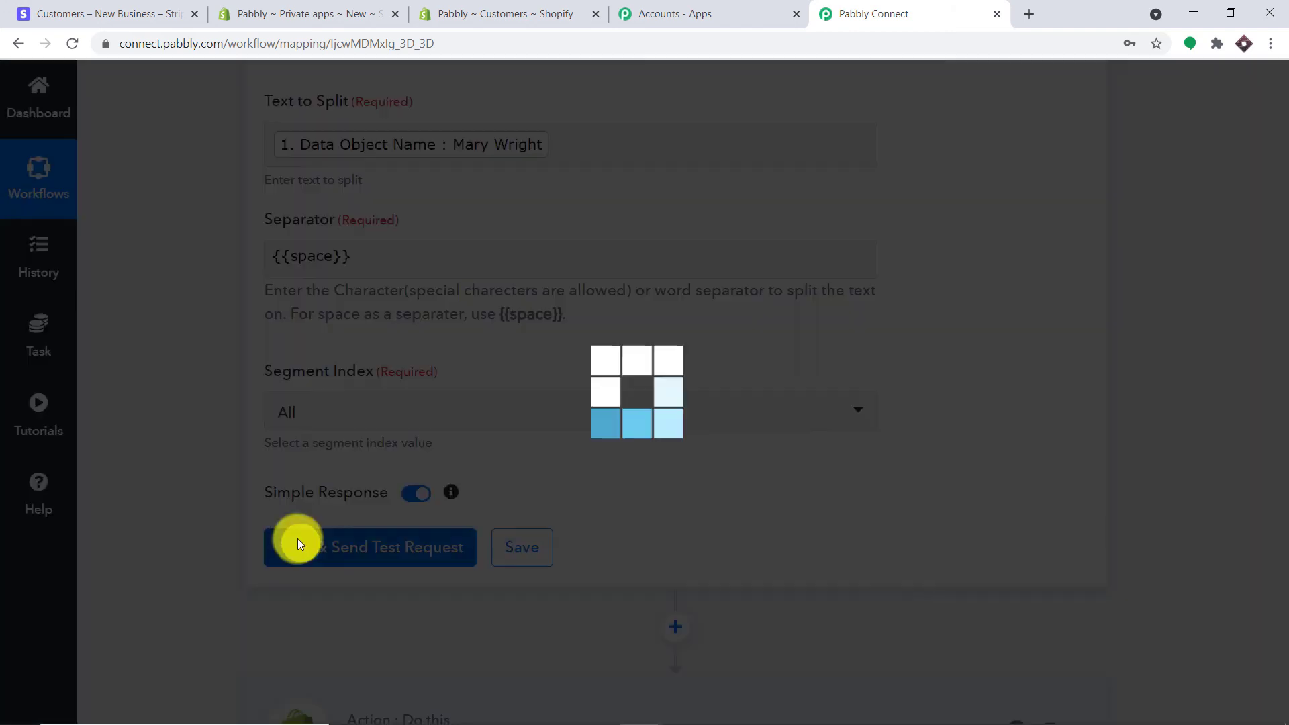
scroll(951, 409, "down", 2)
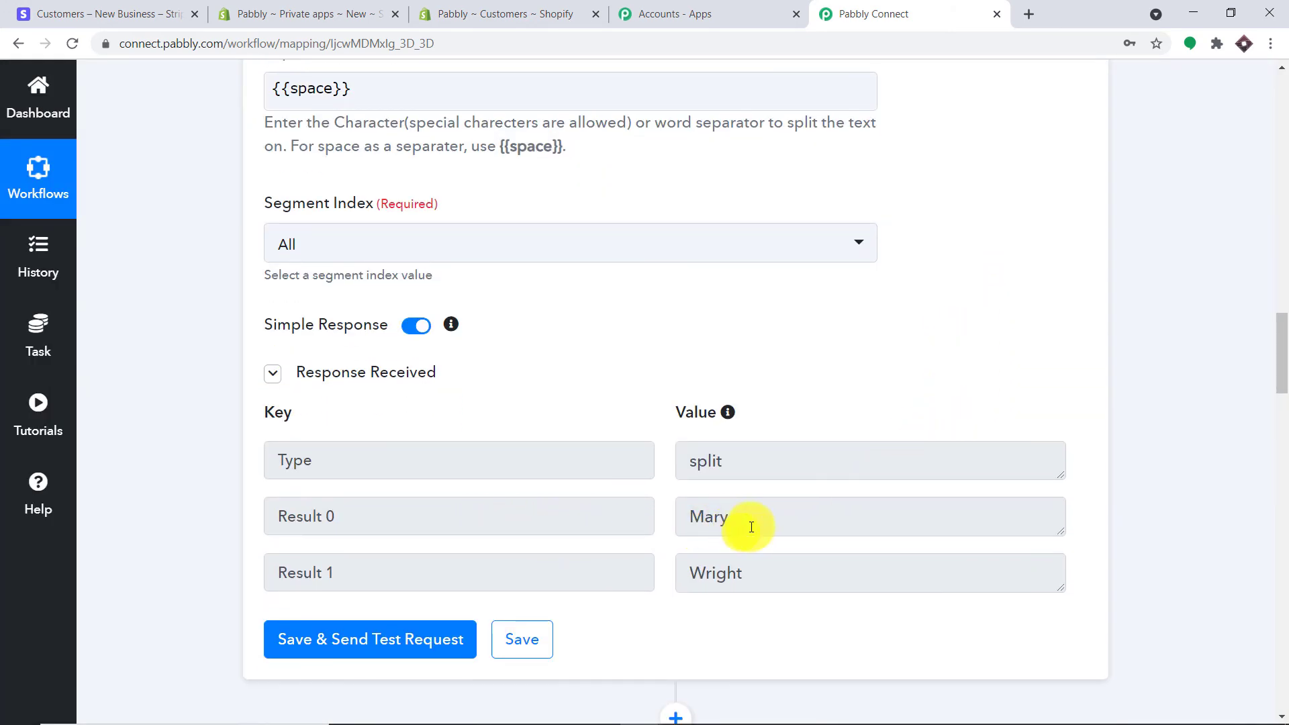
left_click_drag(748, 523, 580, 523)
left_click_drag(756, 574, 622, 578)
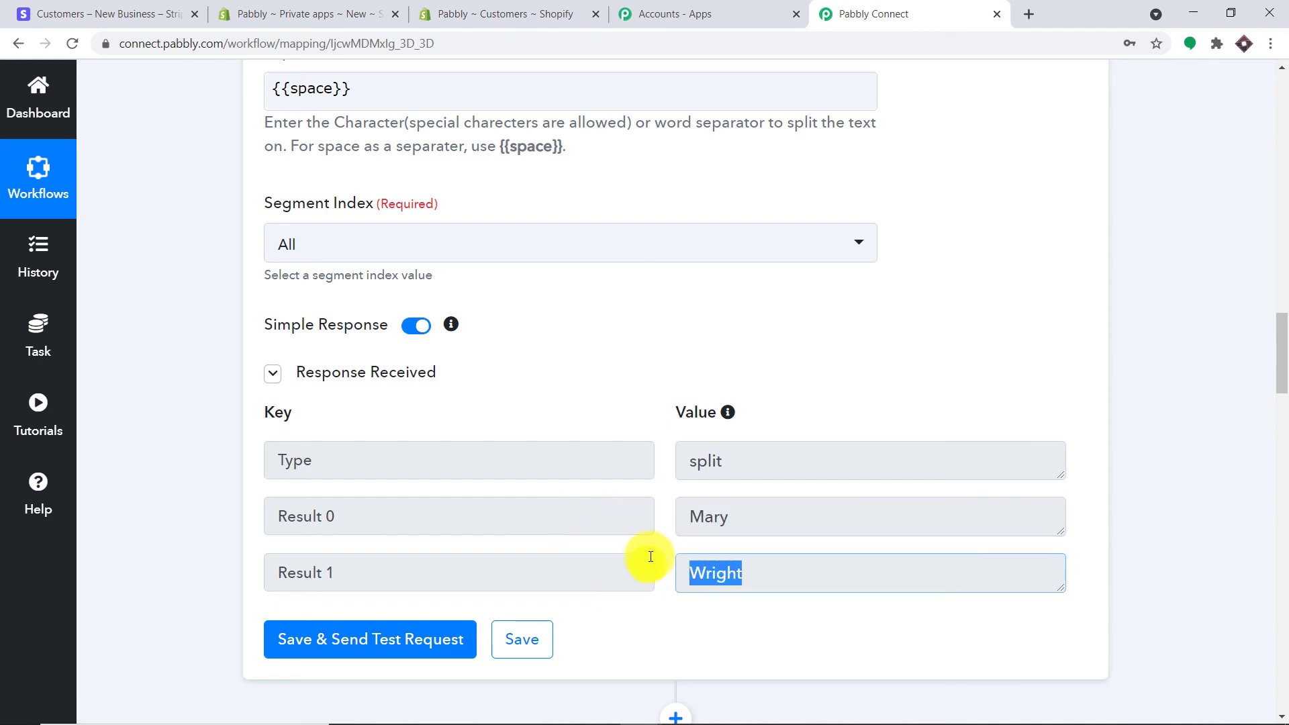
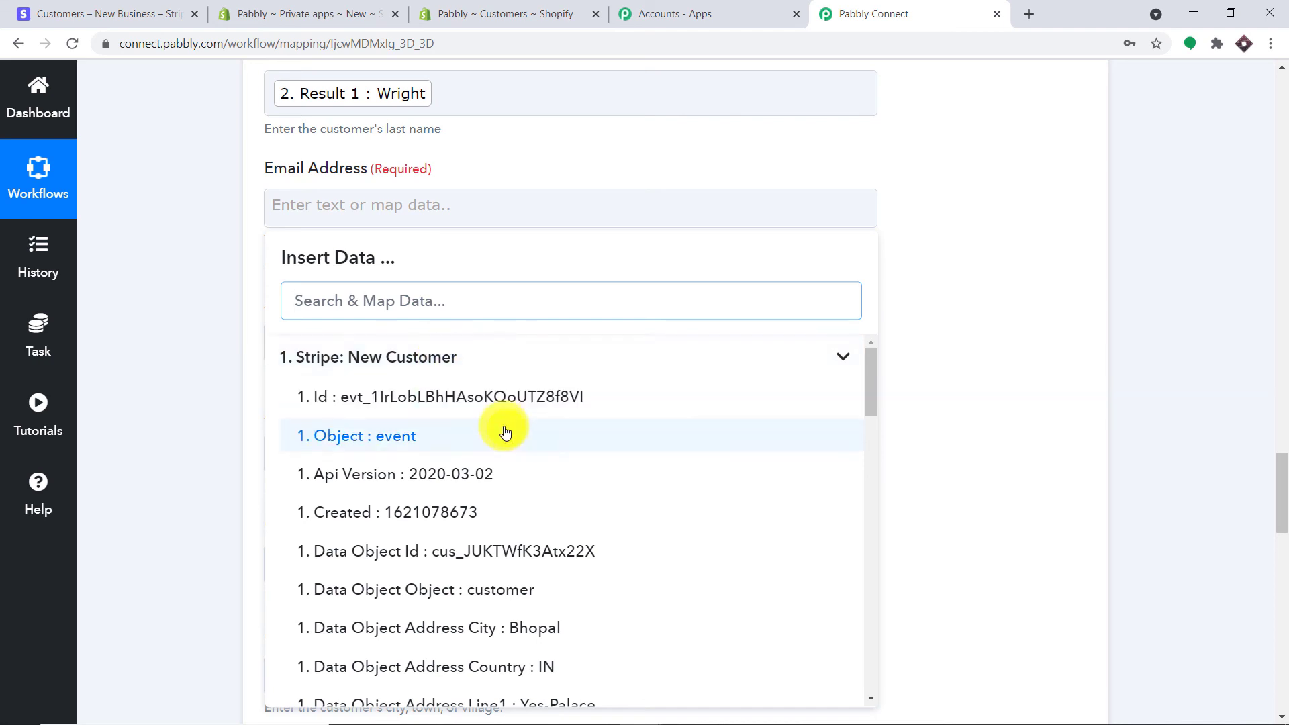
Map the Stripe customer email into the Shopify Email Address field.
scroll(506, 431, "down", 7)
scroll(517, 435, "down", 3)
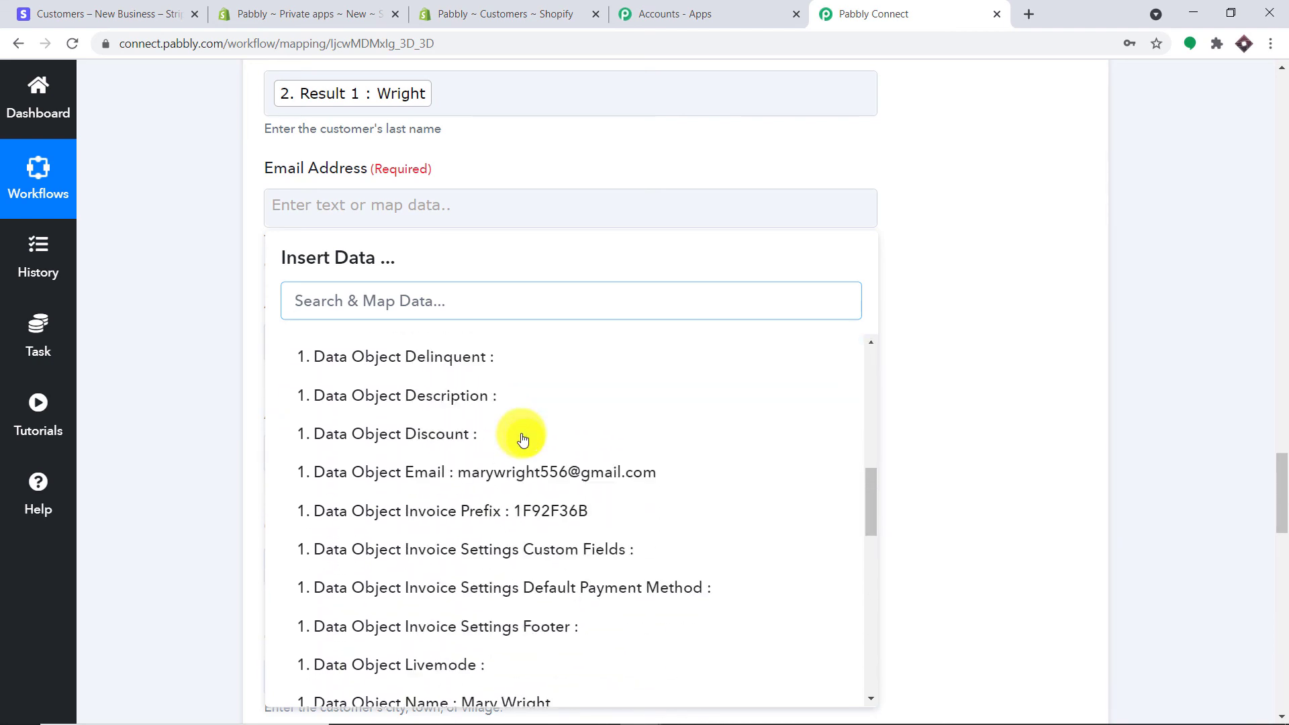
left_click(525, 457)
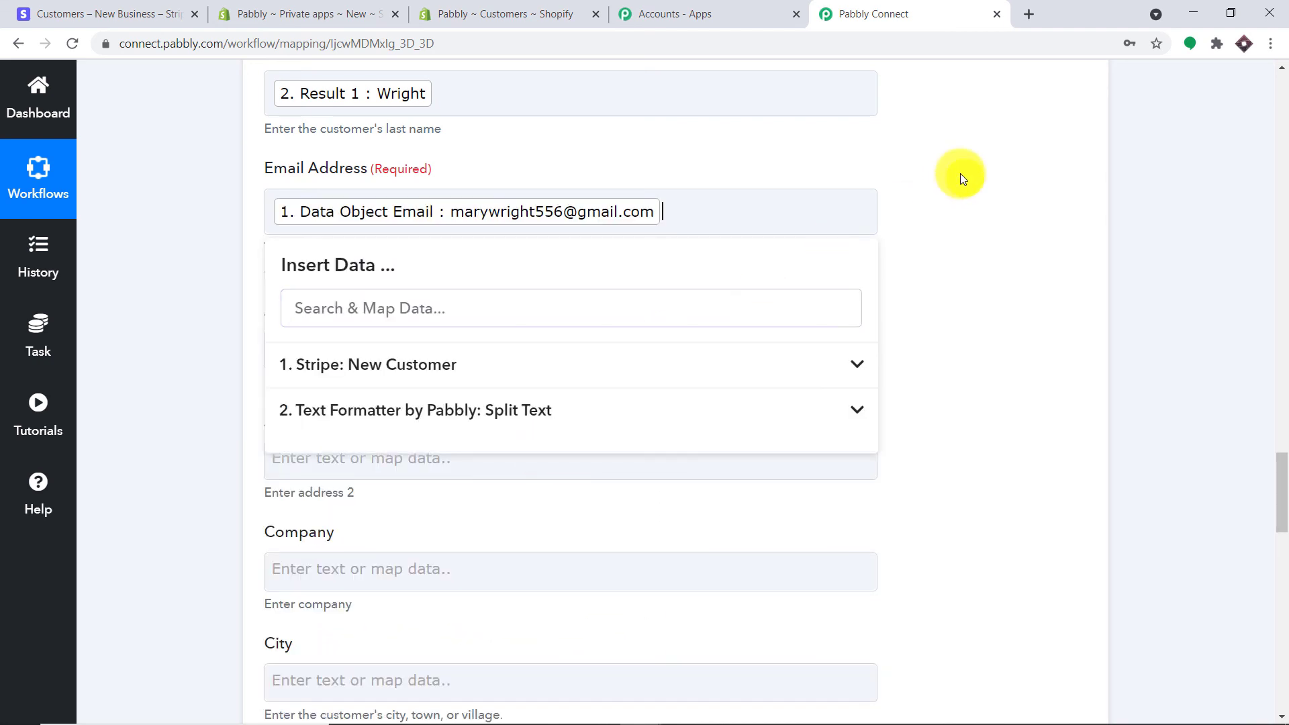
left_click(932, 181)
scroll(933, 180, "down", 3)
left_click(603, 178)
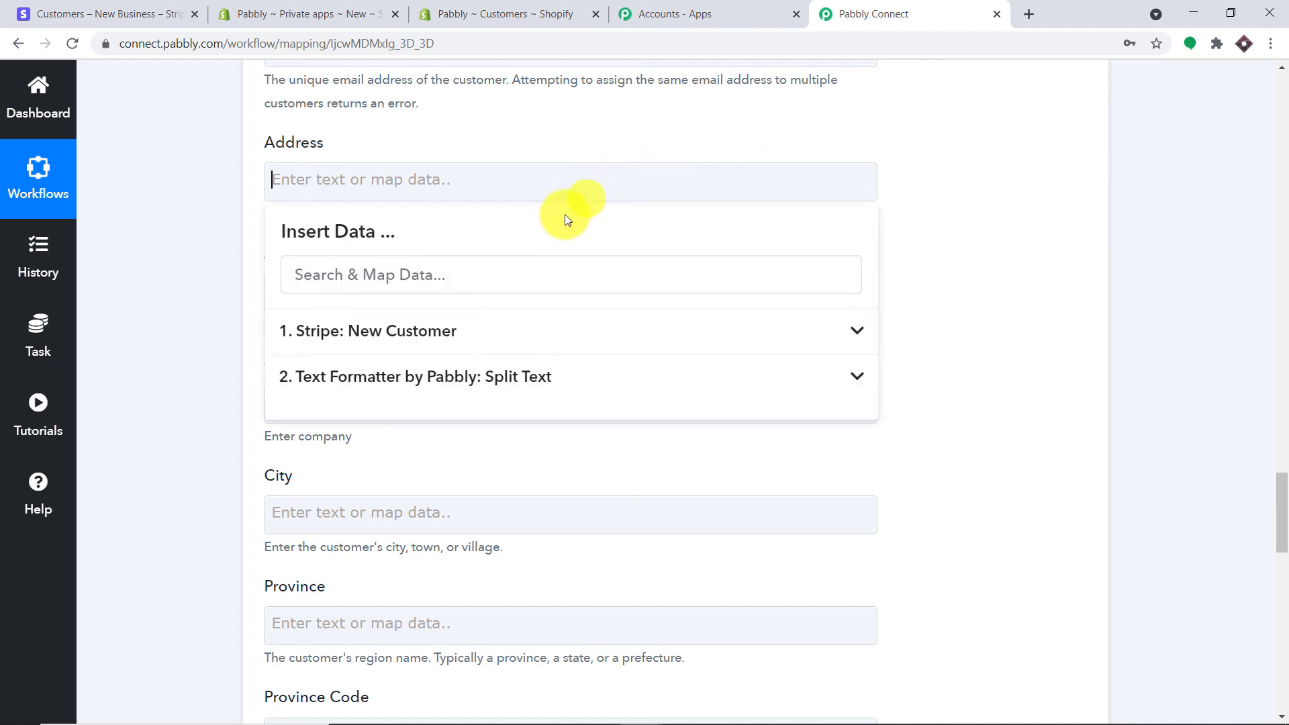
left_click(499, 332)
scroll(537, 475, "down", 3)
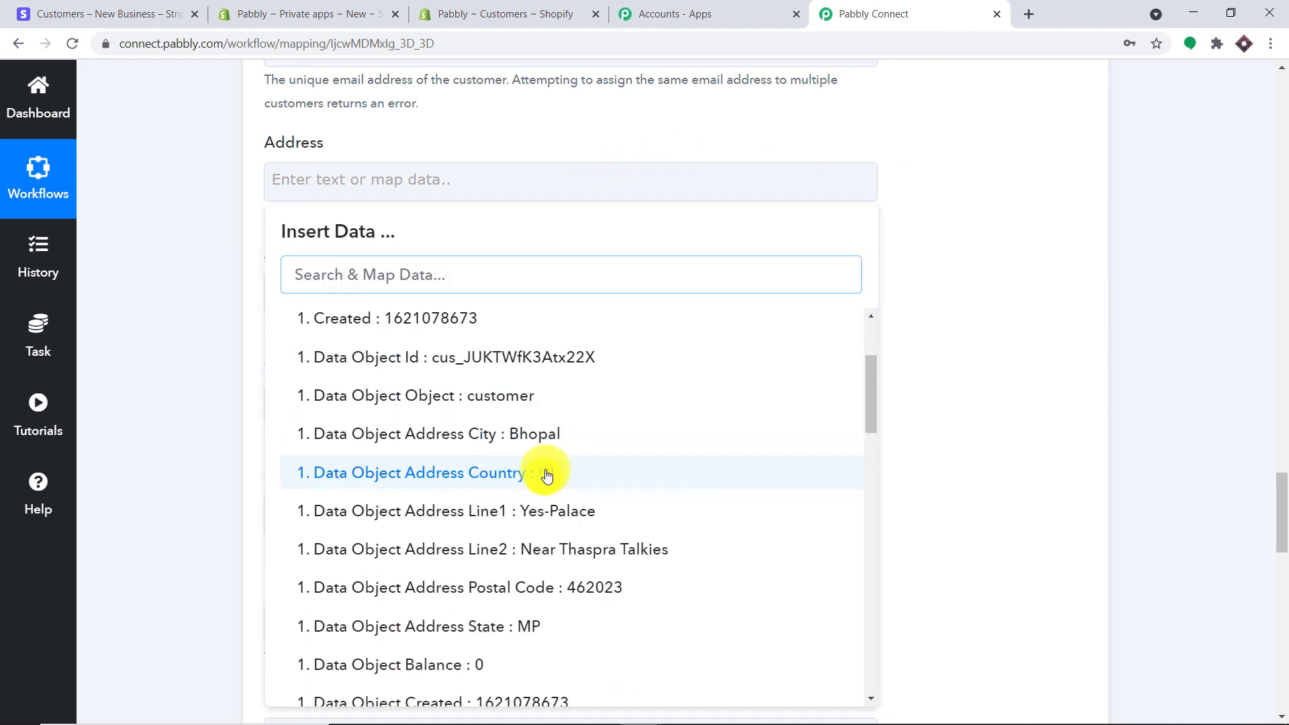
left_click(591, 522)
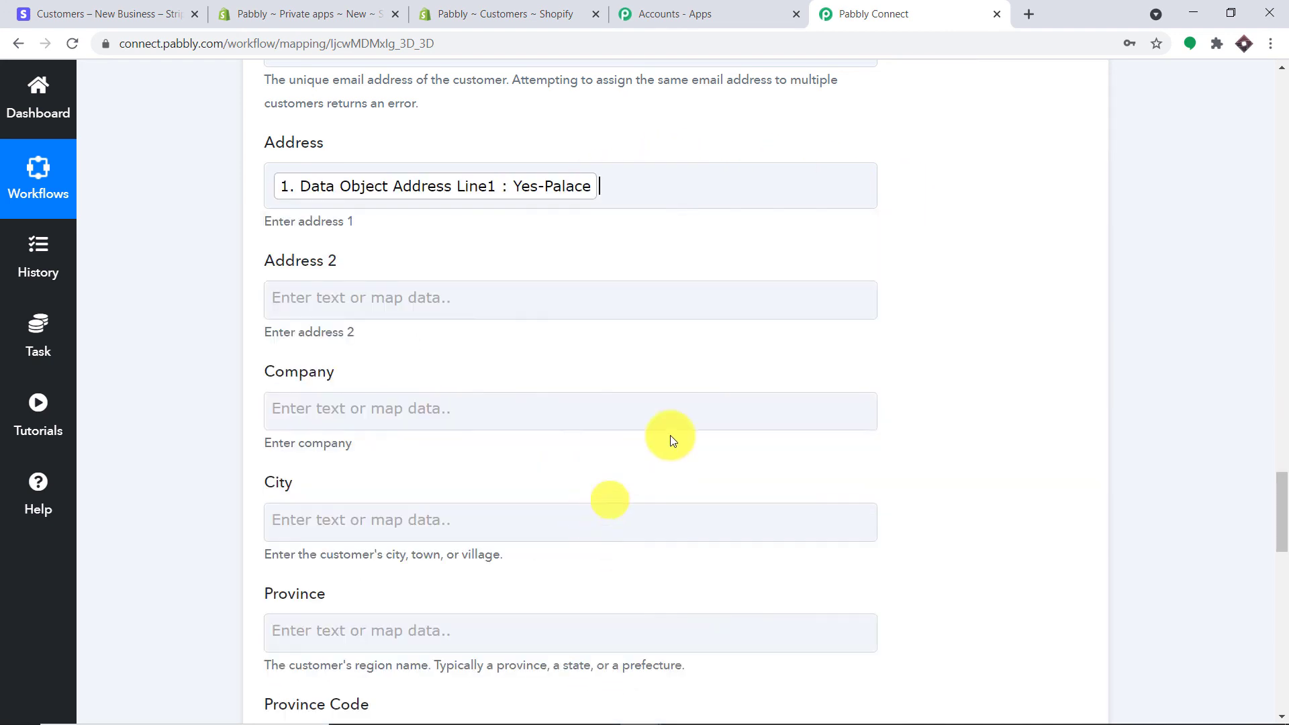
scroll(861, 187, "down", 3)
left_click(528, 133)
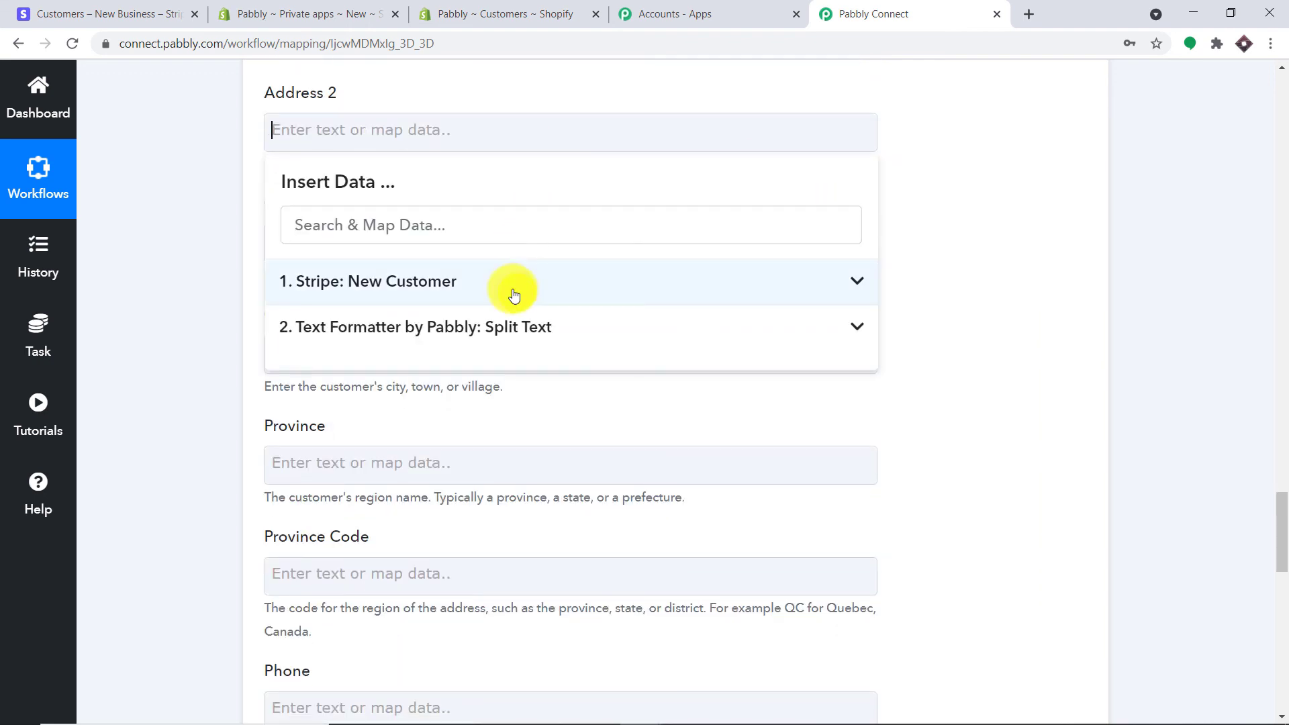
left_click(513, 286)
scroll(574, 494, "down", 2)
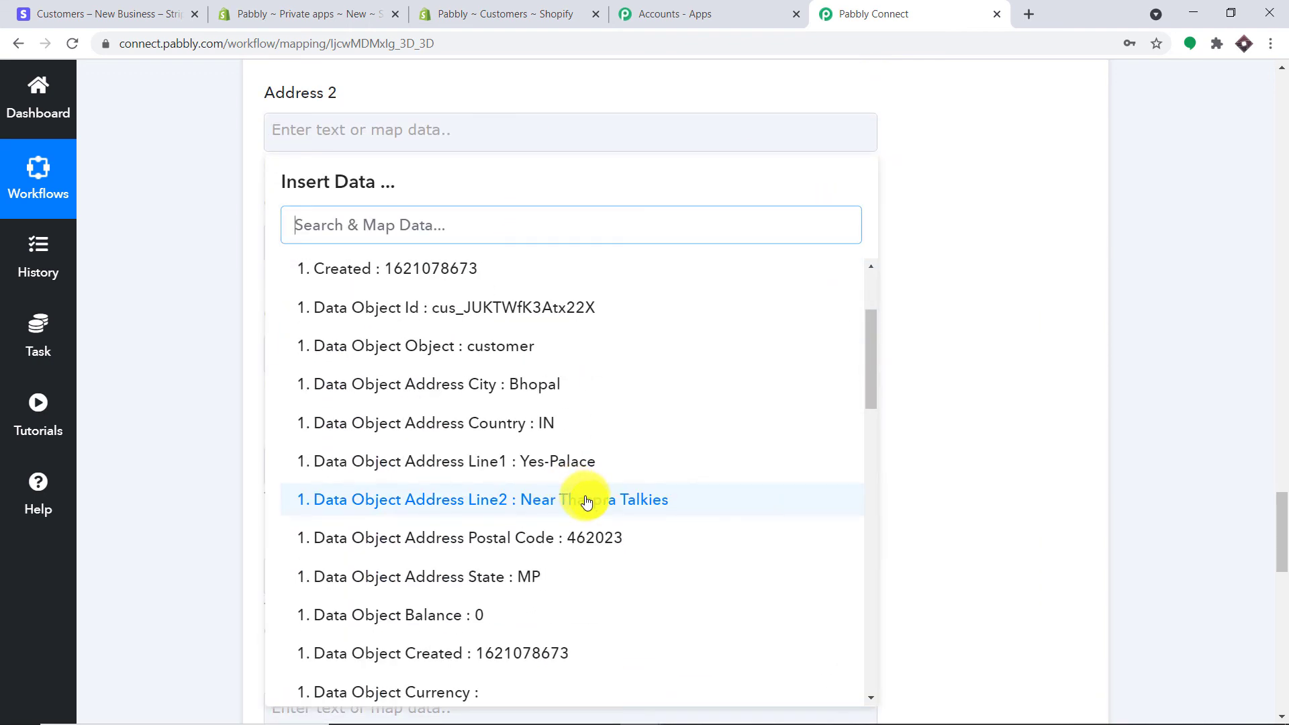
left_click(586, 501)
left_click(902, 181)
Map the Stripe city Bhopal into City and address state MP into Province.
scroll(899, 181, "down", 3)
left_click(578, 193)
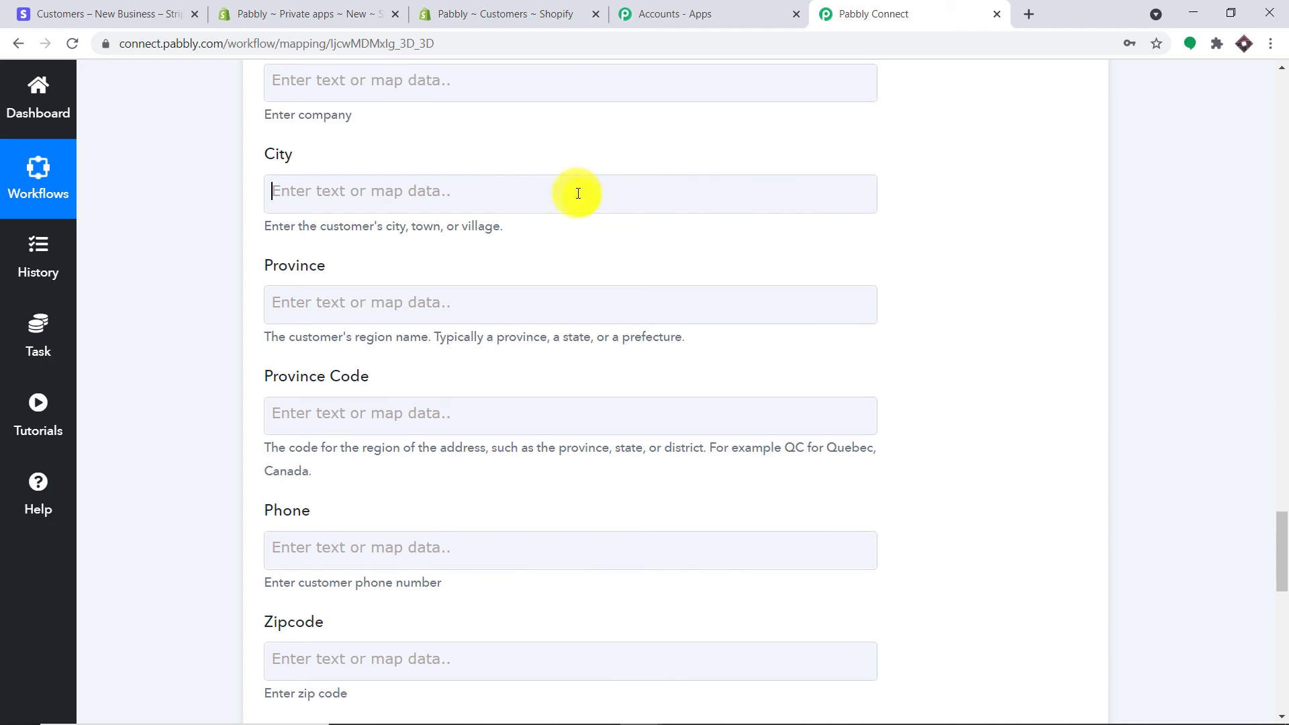
left_click(529, 340)
scroll(588, 402, "down", 1)
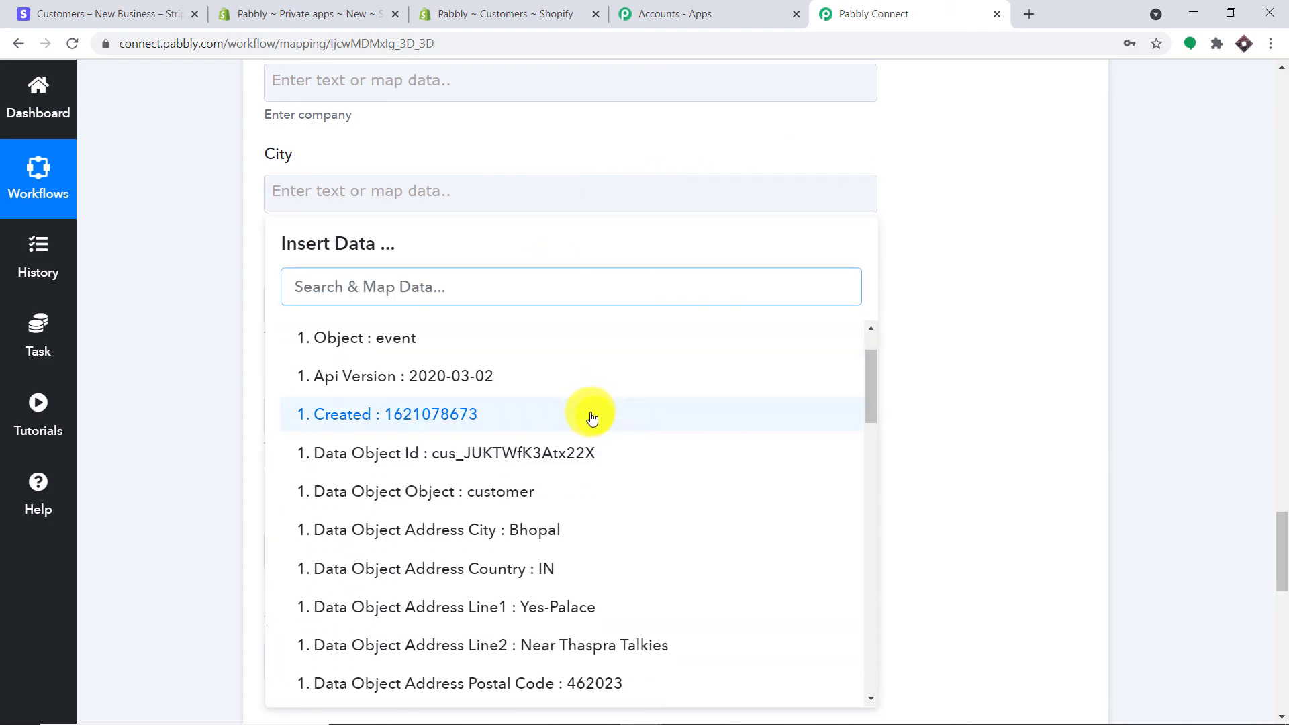
left_click(555, 530)
left_click(965, 285)
scroll(965, 284, "down", 2)
left_click(632, 154)
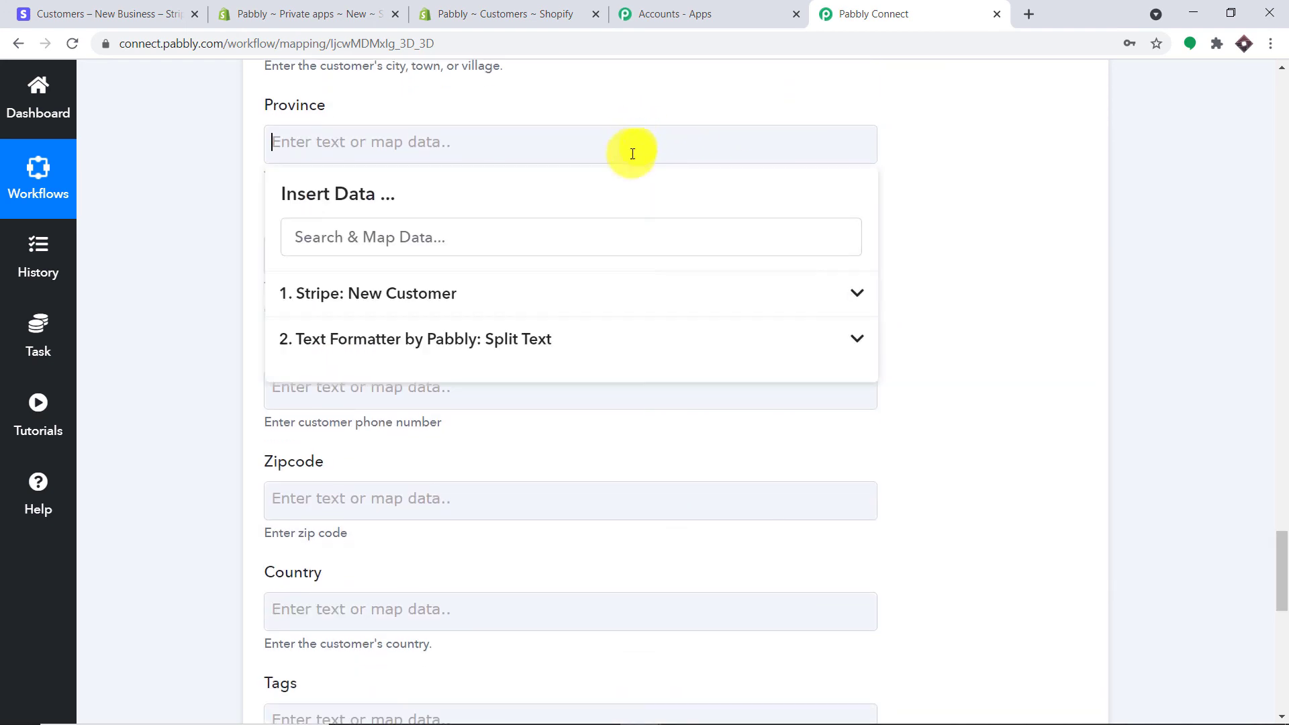
left_click(561, 305)
scroll(648, 497, "down", 2)
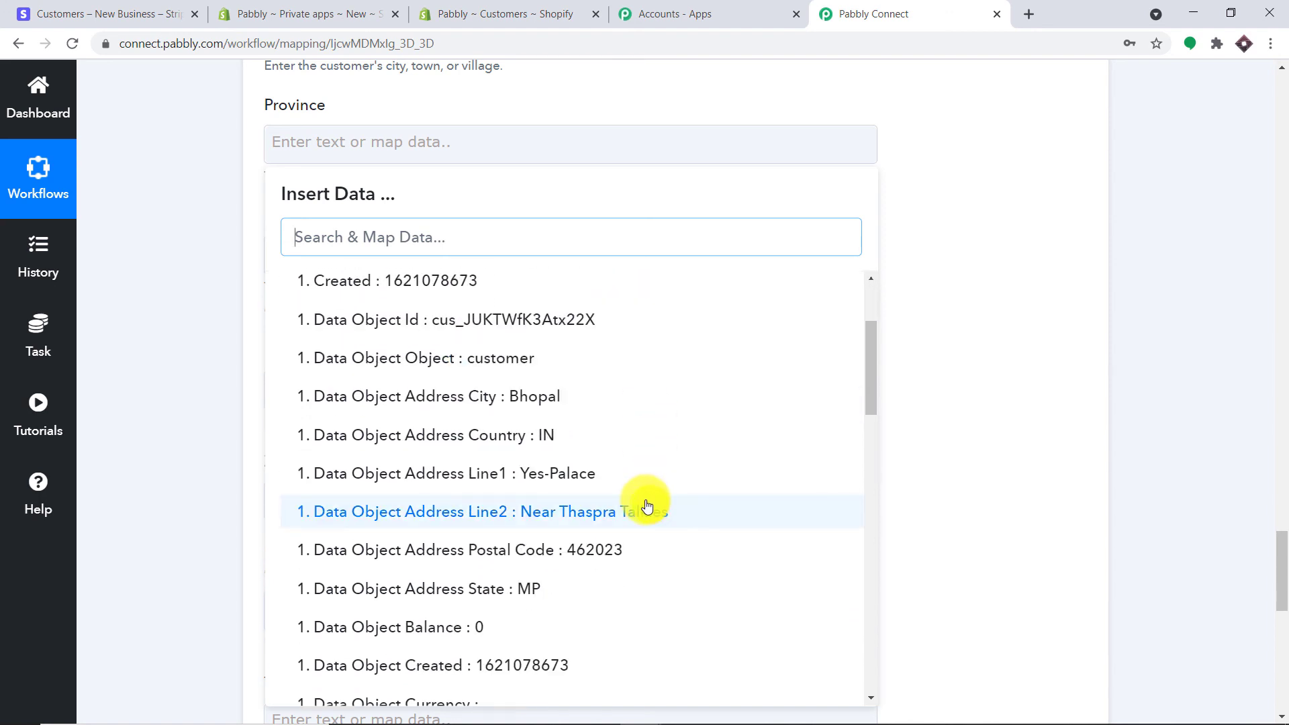
left_click(596, 589)
left_click(1022, 282)
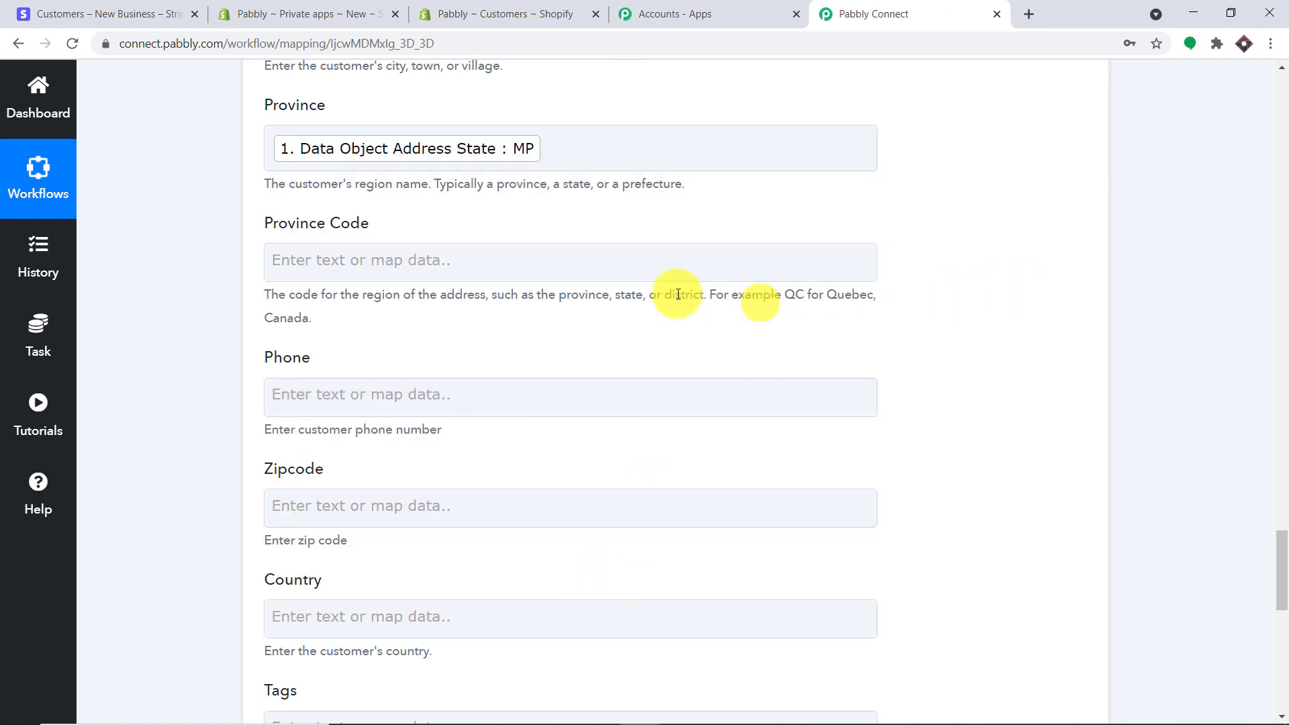
Leave Province Code and Phone empty, and map postal code 462023 into Zipcode.
scroll(678, 294, "down", 1)
left_click(443, 178)
left_click(999, 158)
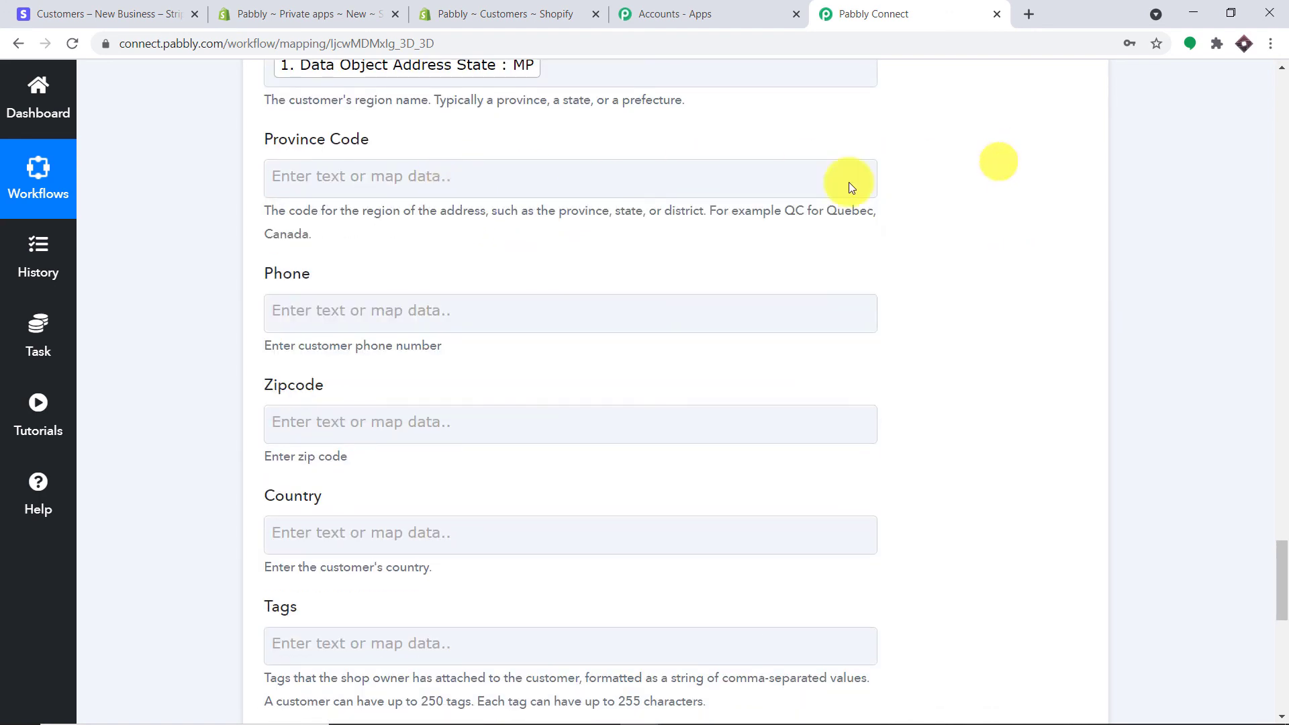
scroll(437, 274, "down", 2)
left_click(371, 142)
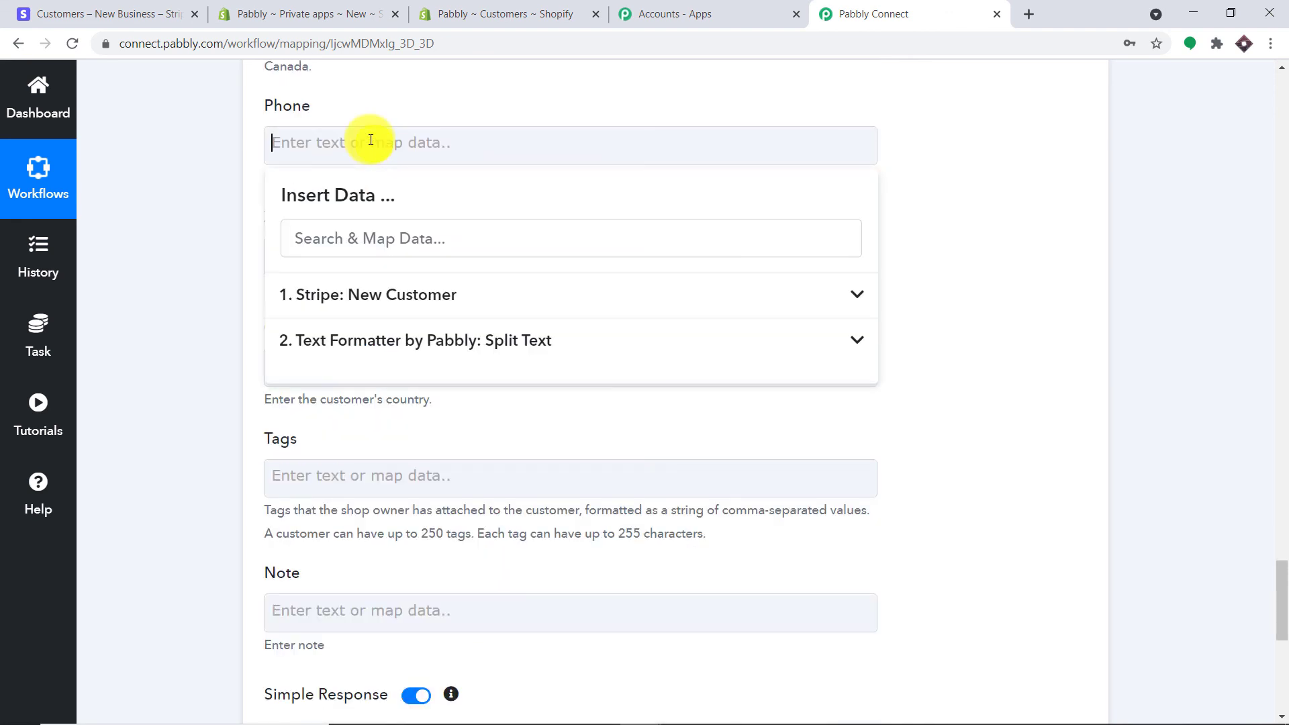
left_click(621, 404)
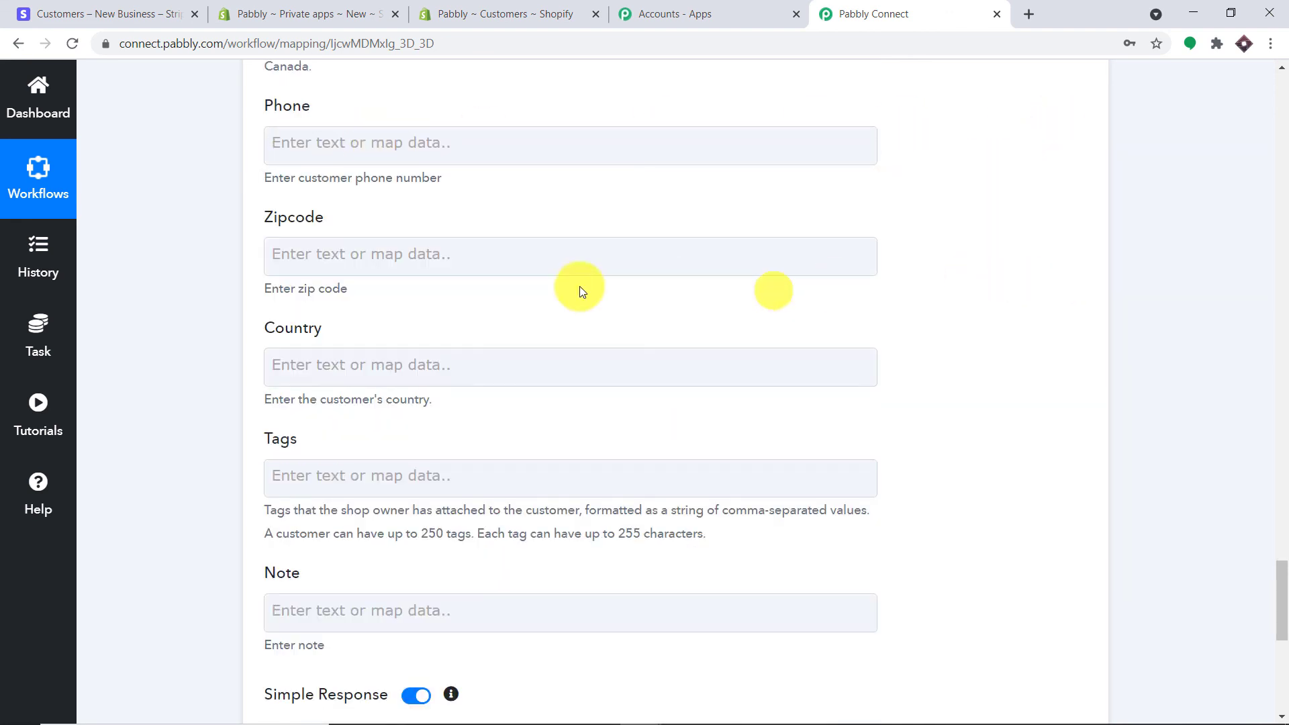
left_click(373, 263)
left_click(447, 411)
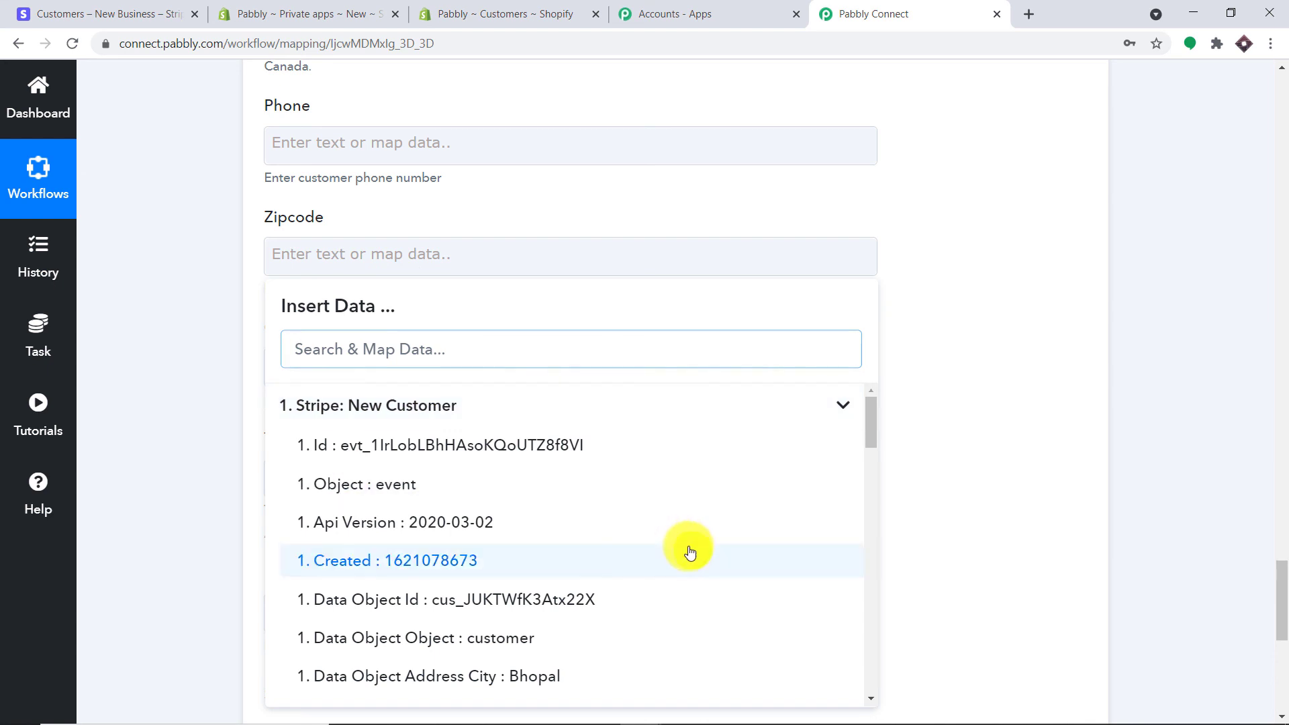
scroll(690, 552, "down", 5)
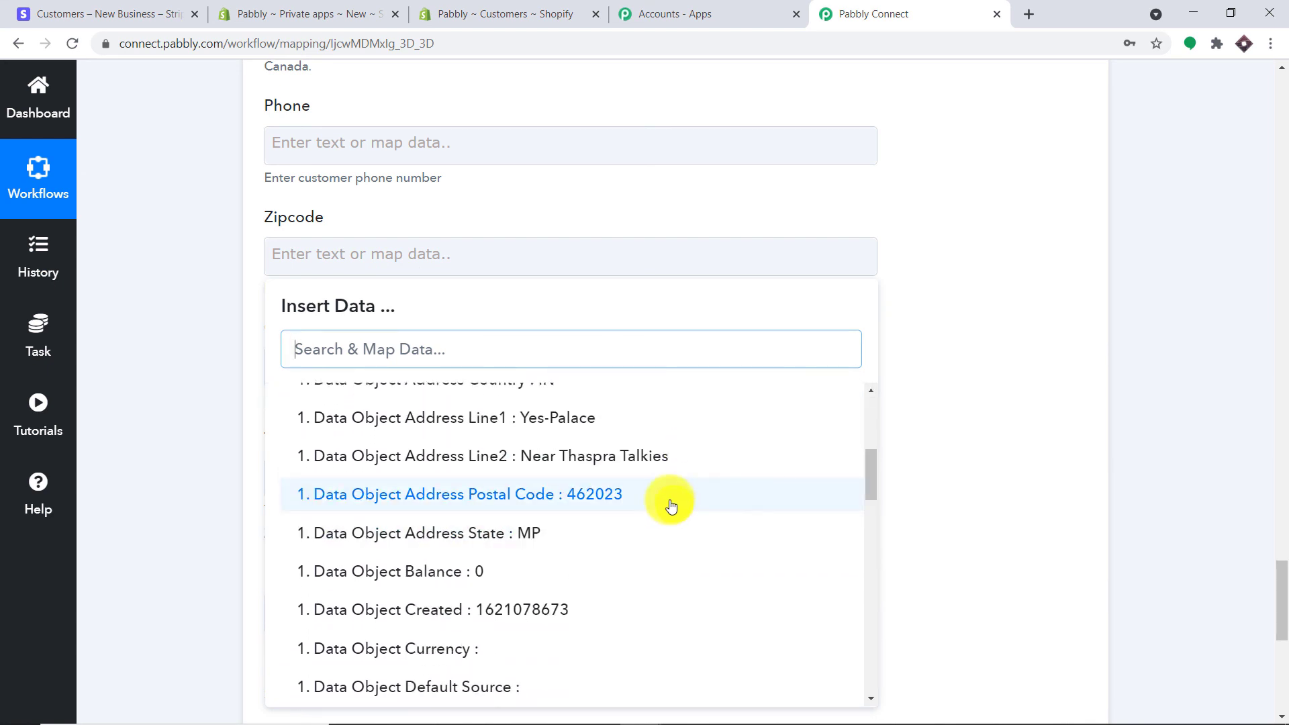
left_click(671, 504)
scroll(766, 305, "down", 3)
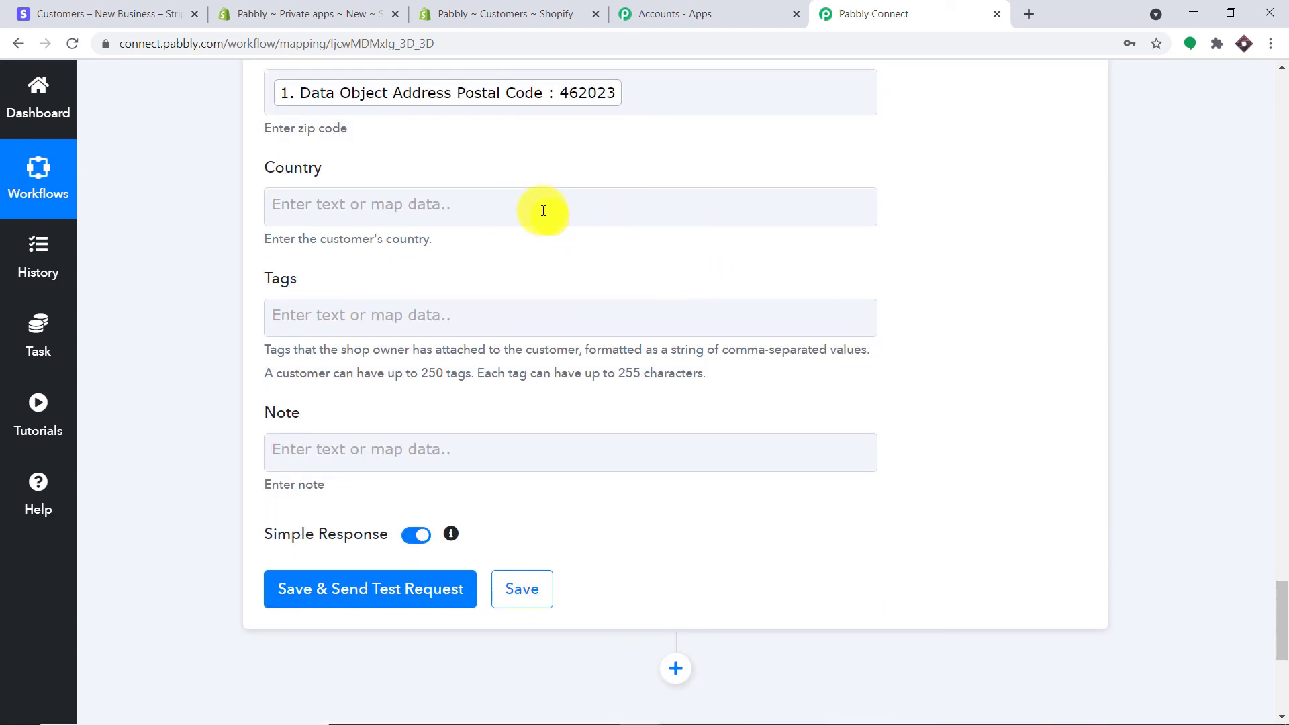
Map the Stripe address country IN into the Shopify Country field.
left_click(543, 211)
left_click(556, 357)
scroll(714, 505, "down", 1)
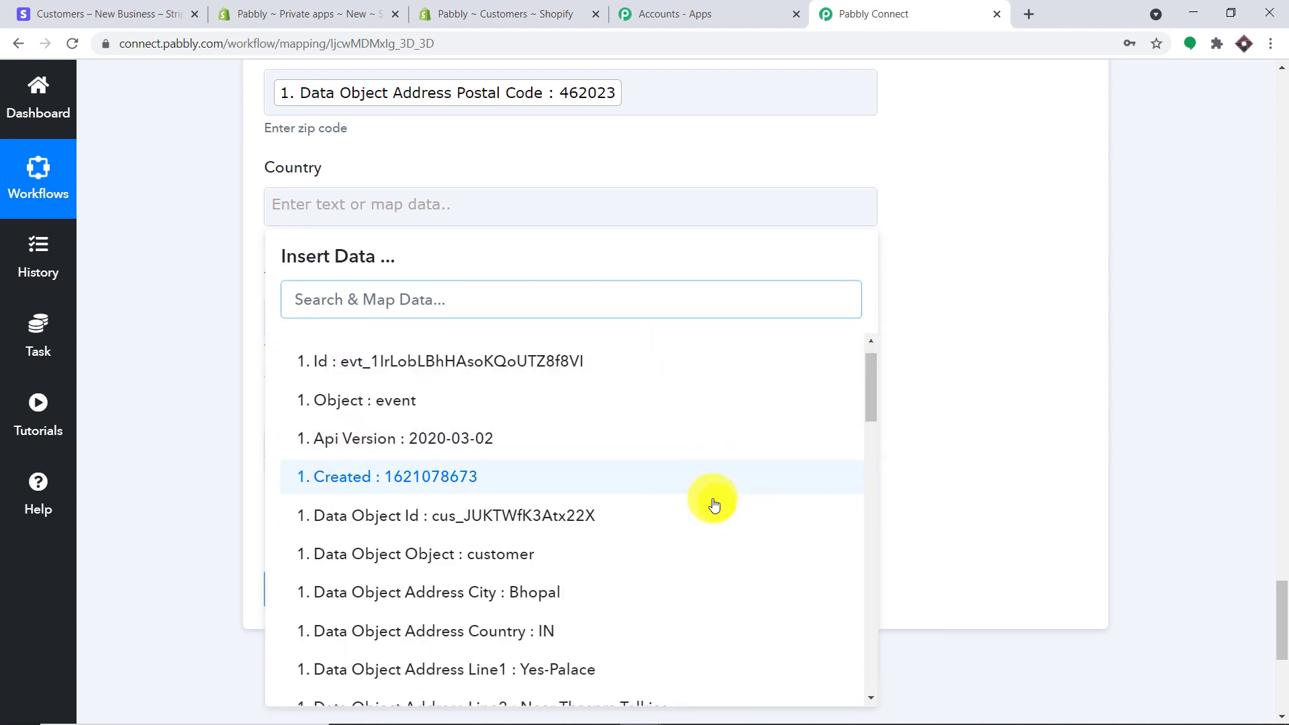
scroll(713, 505, "down", 3)
left_click(627, 494)
Save the Shopify Create Customer step and send a test request.
scroll(1017, 265, "up", 4)
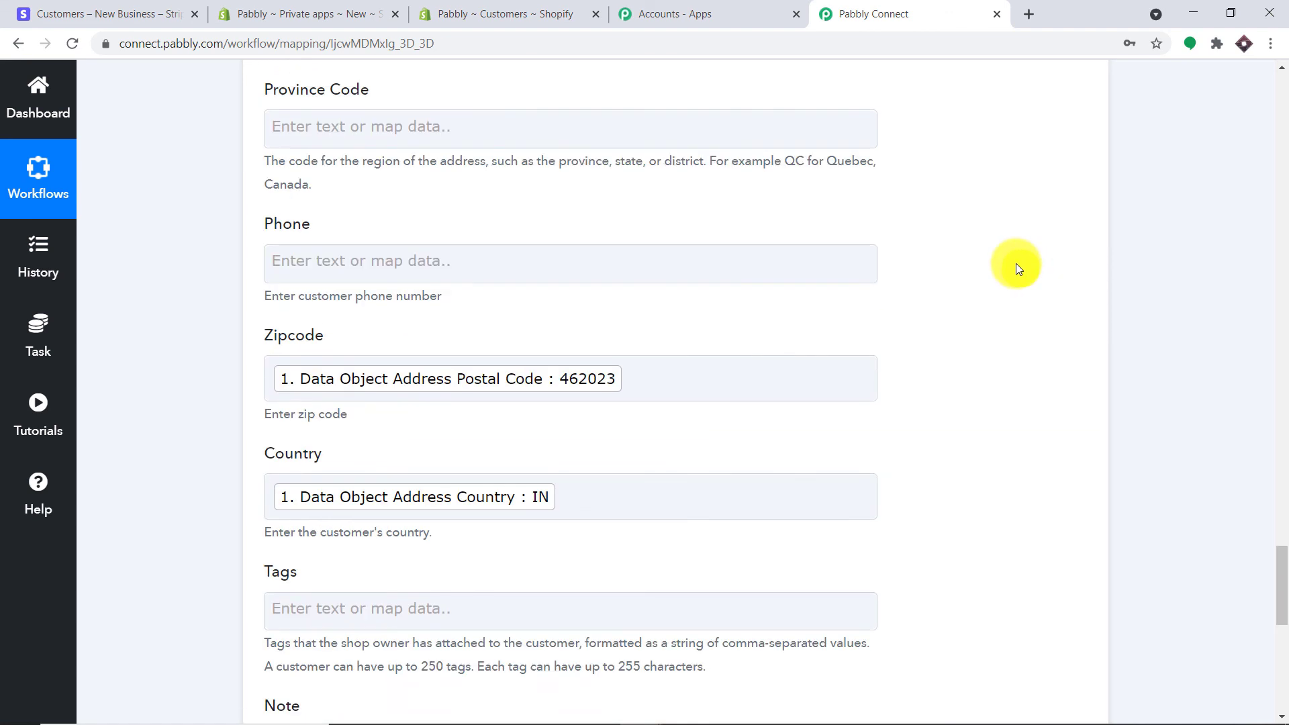
scroll(1016, 267, "up", 10)
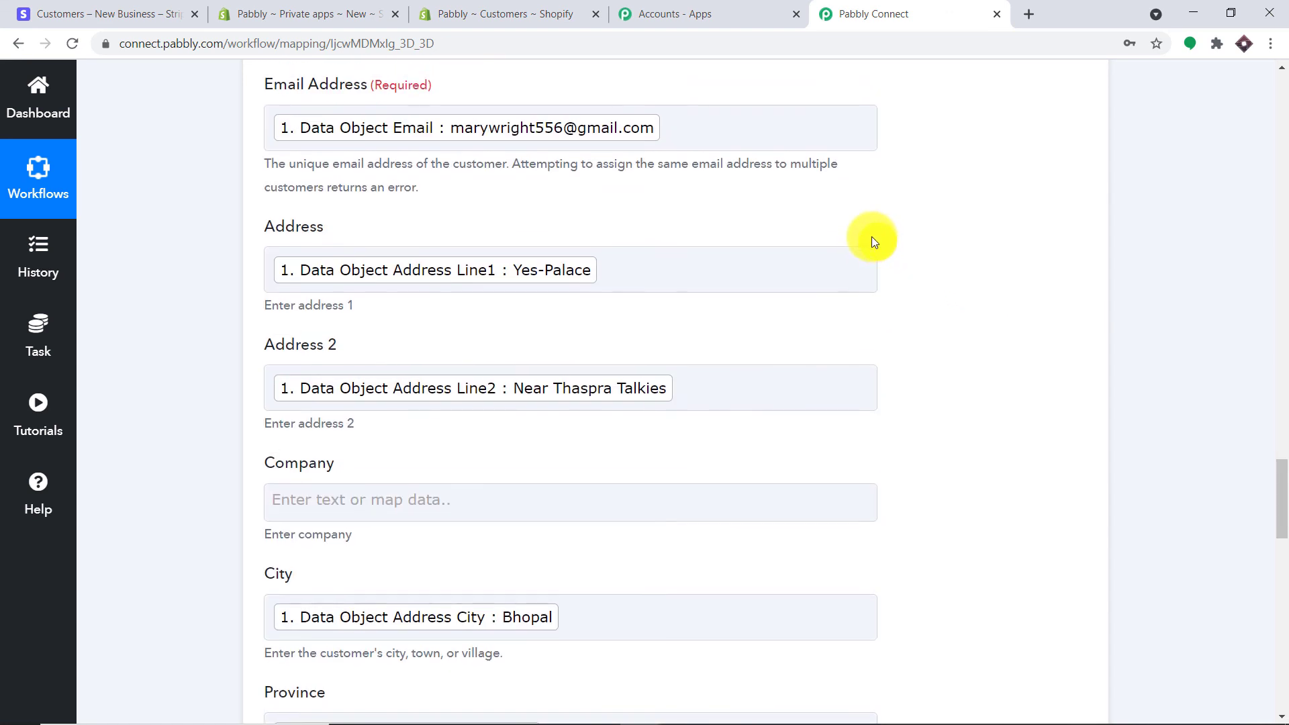
scroll(832, 227, "up", 3)
scroll(832, 227, "down", 17)
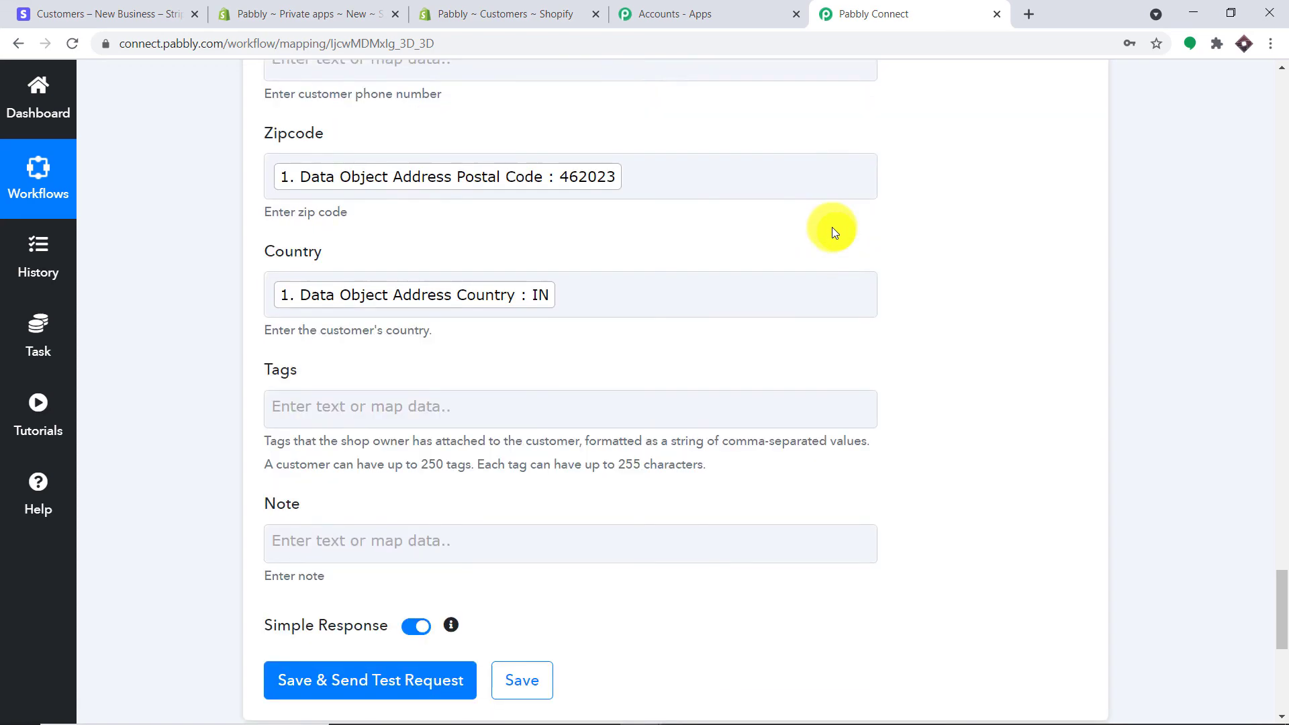
scroll(832, 227, "down", 3)
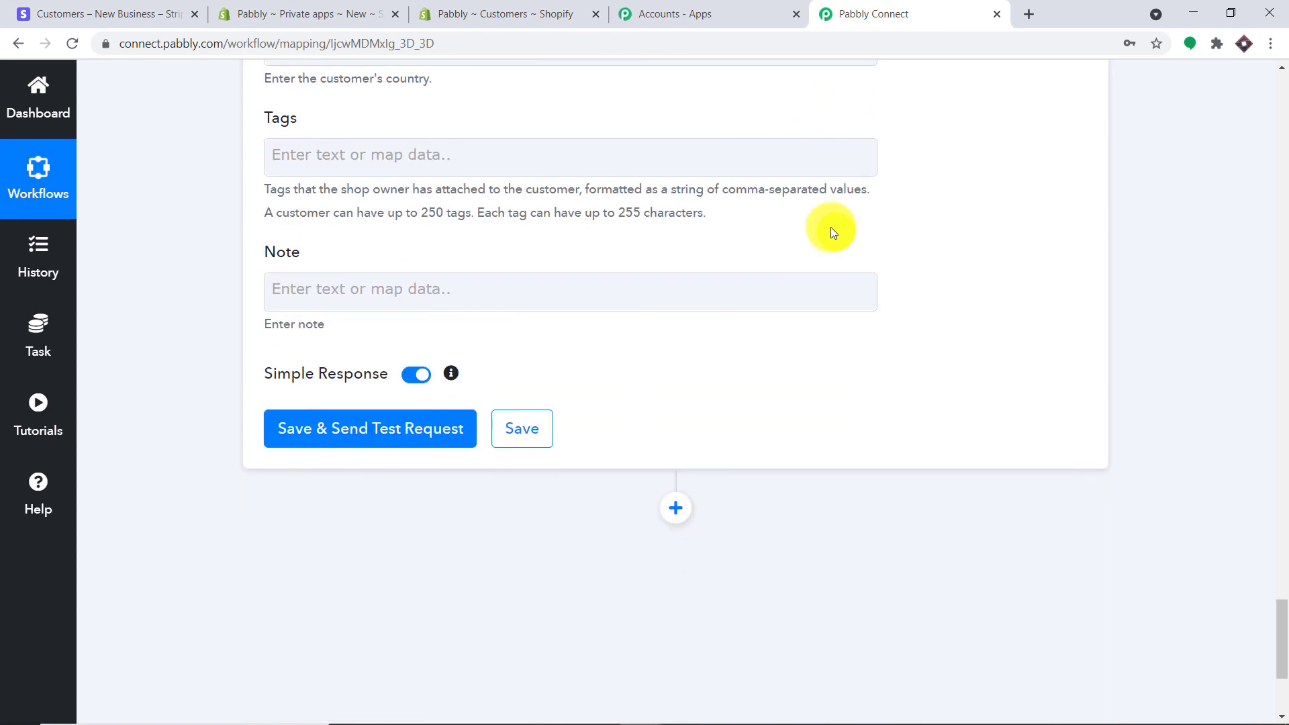
left_click(388, 433)
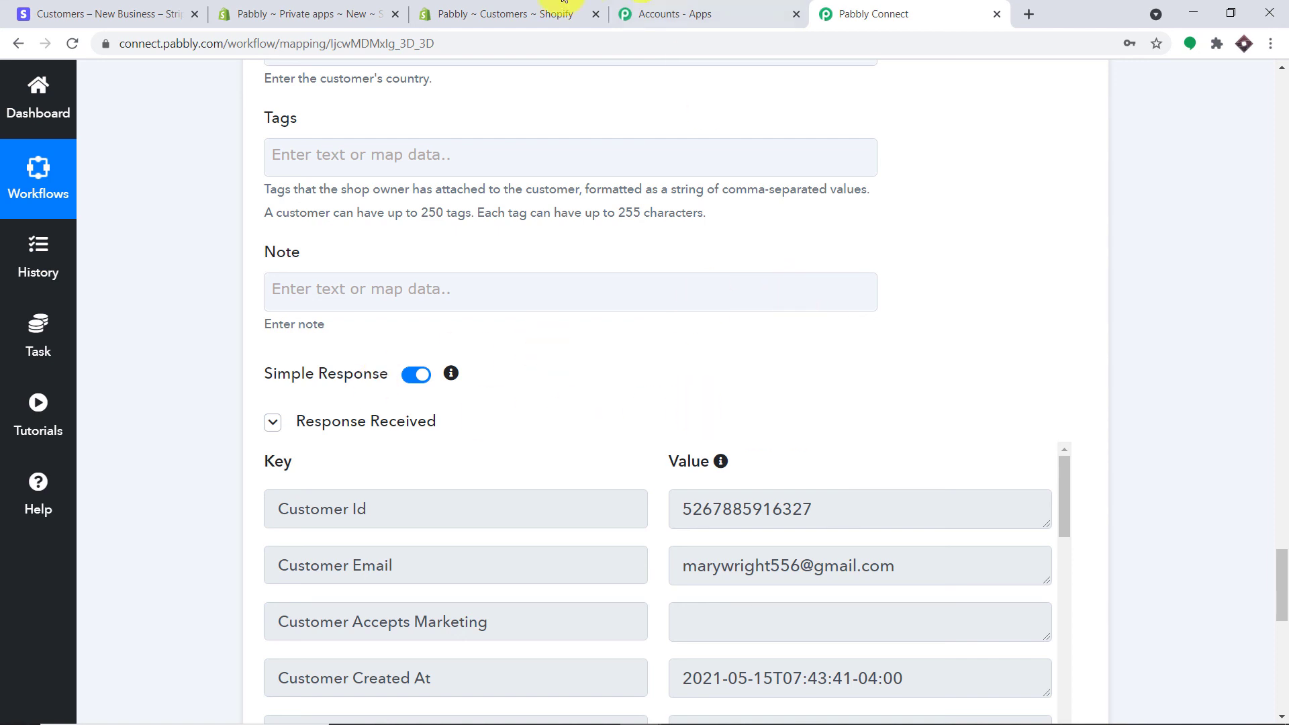
Reload the Shopify Customers list to see the new Bhopal MP, India customer (158 total).
left_click(489, 9)
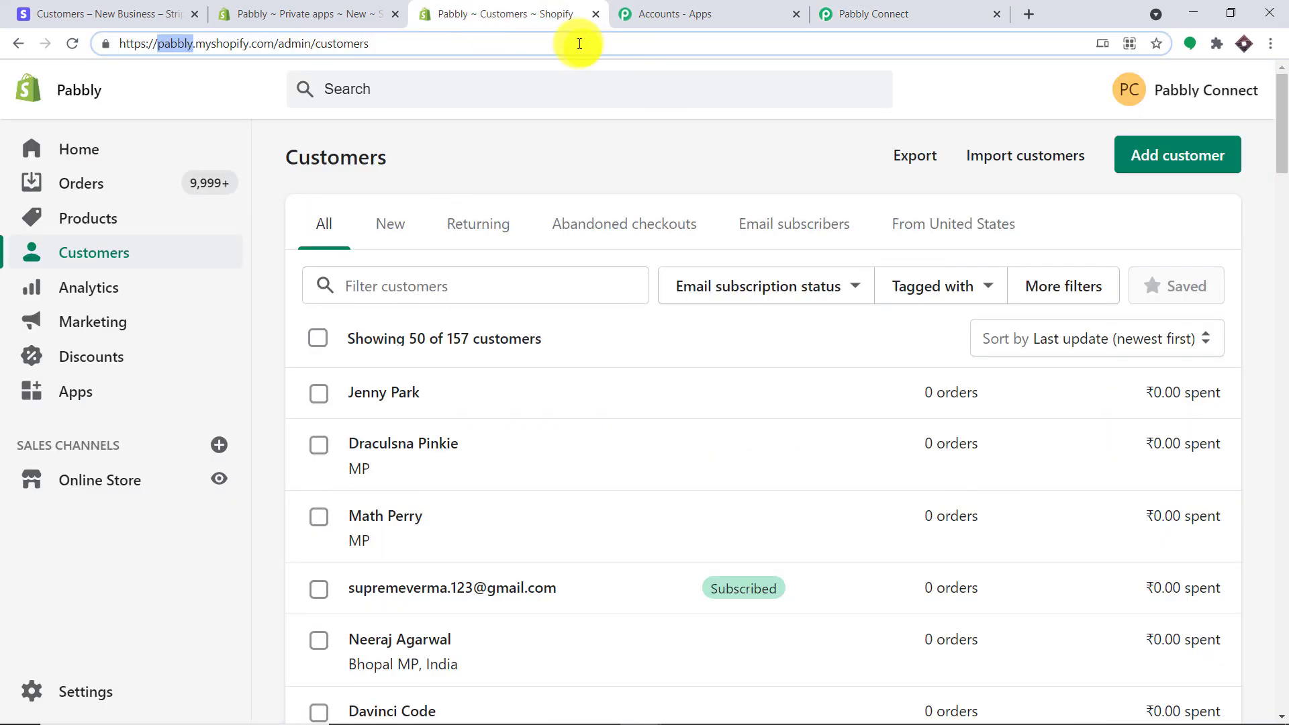
left_click(78, 42)
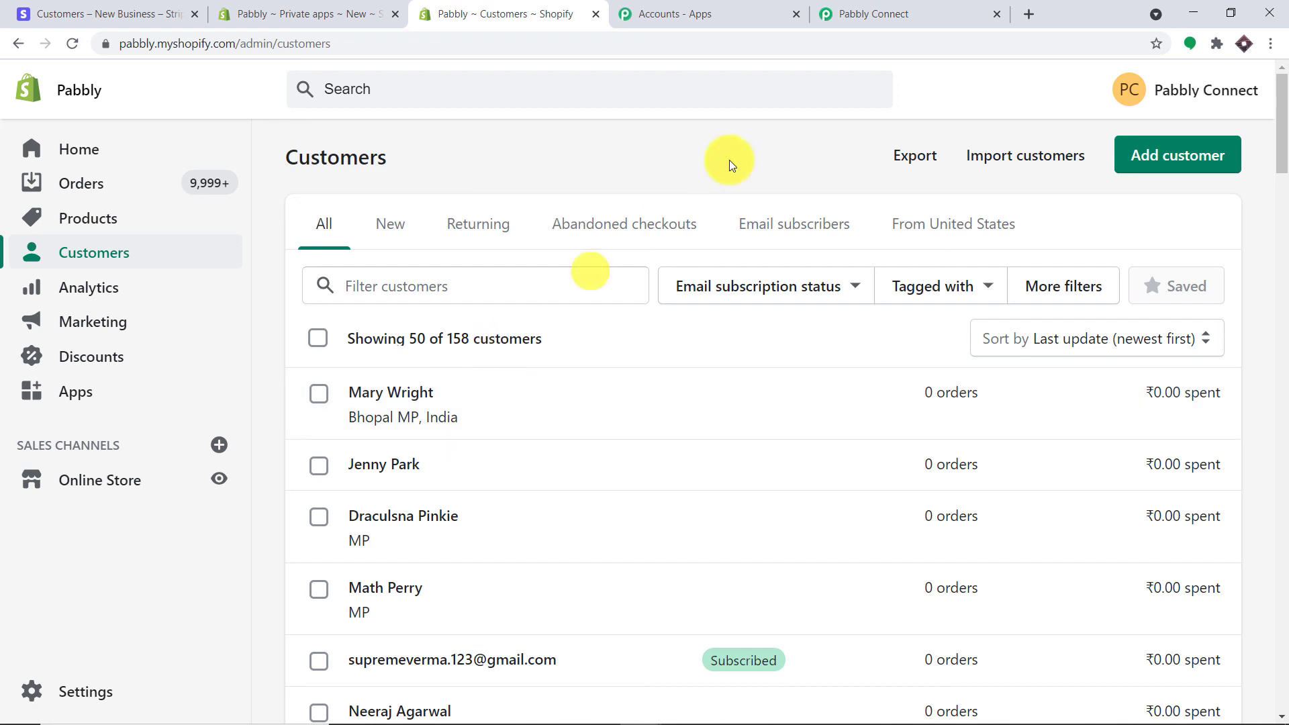
Back in Pabbly Connect, collapse the Text Formatter and Stripe trigger steps into the overview.
left_click(910, 5)
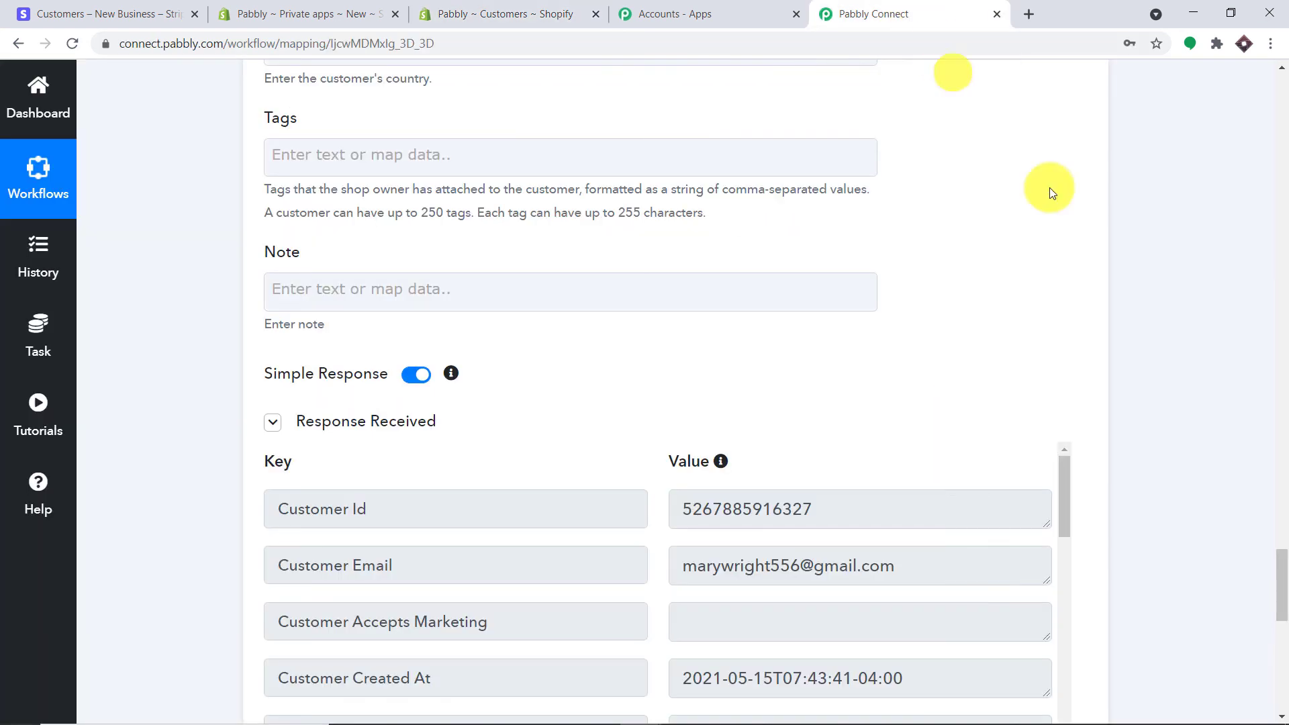
scroll(1266, 389, "up", 15)
scroll(1283, 387, "up", 8)
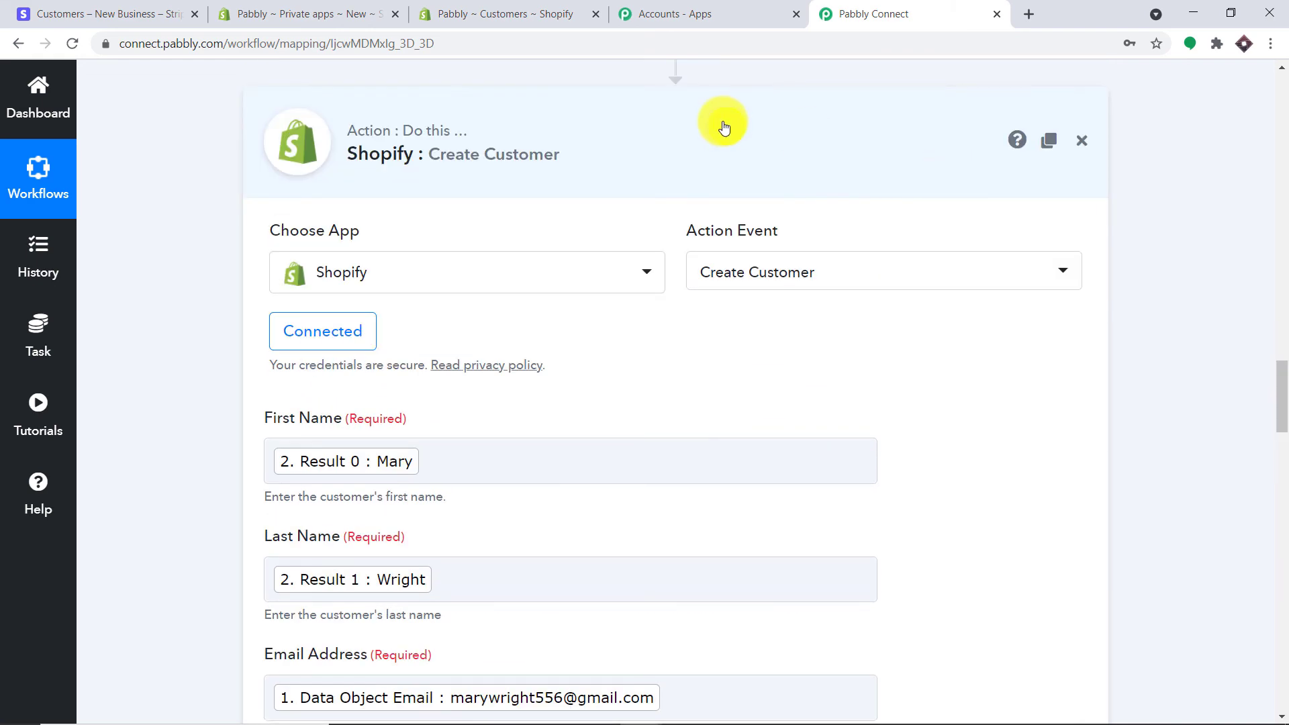
scroll(1279, 265, "up", 8)
scroll(1279, 266, "up", 5)
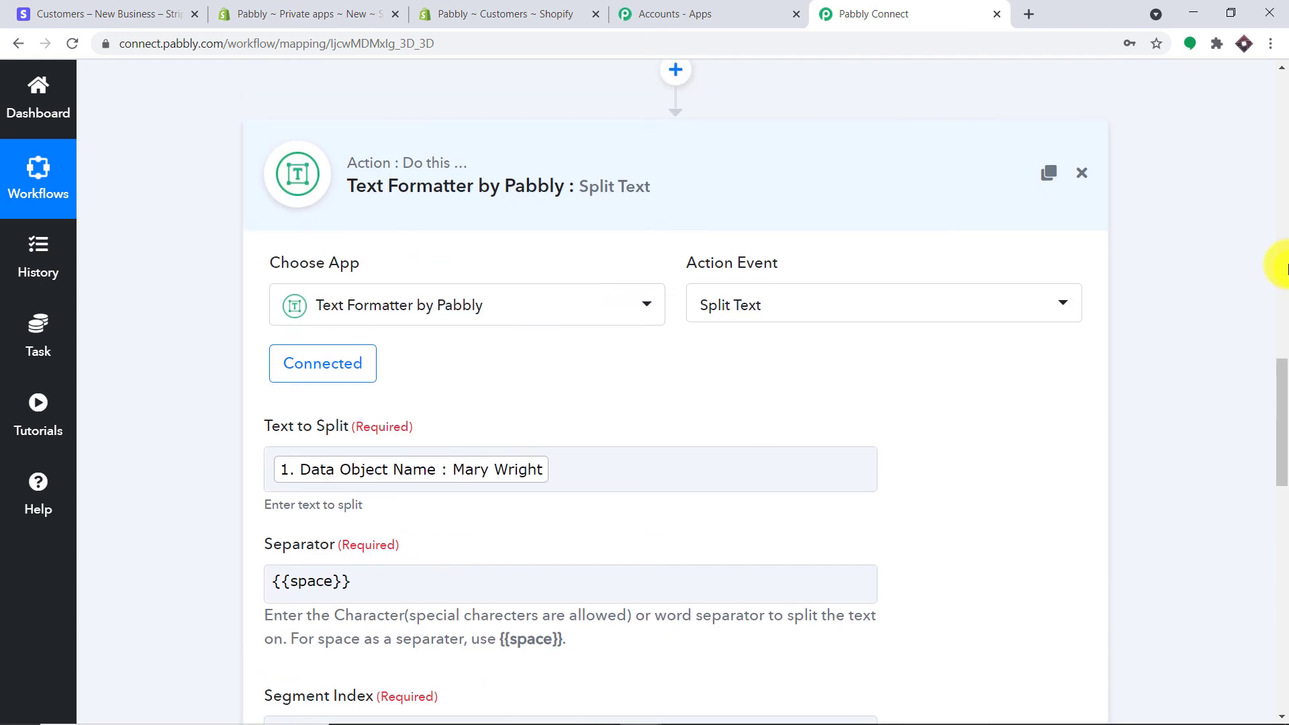
left_click(605, 195)
scroll(1276, 239, "up", 10)
scroll(1283, 242, "up", 3)
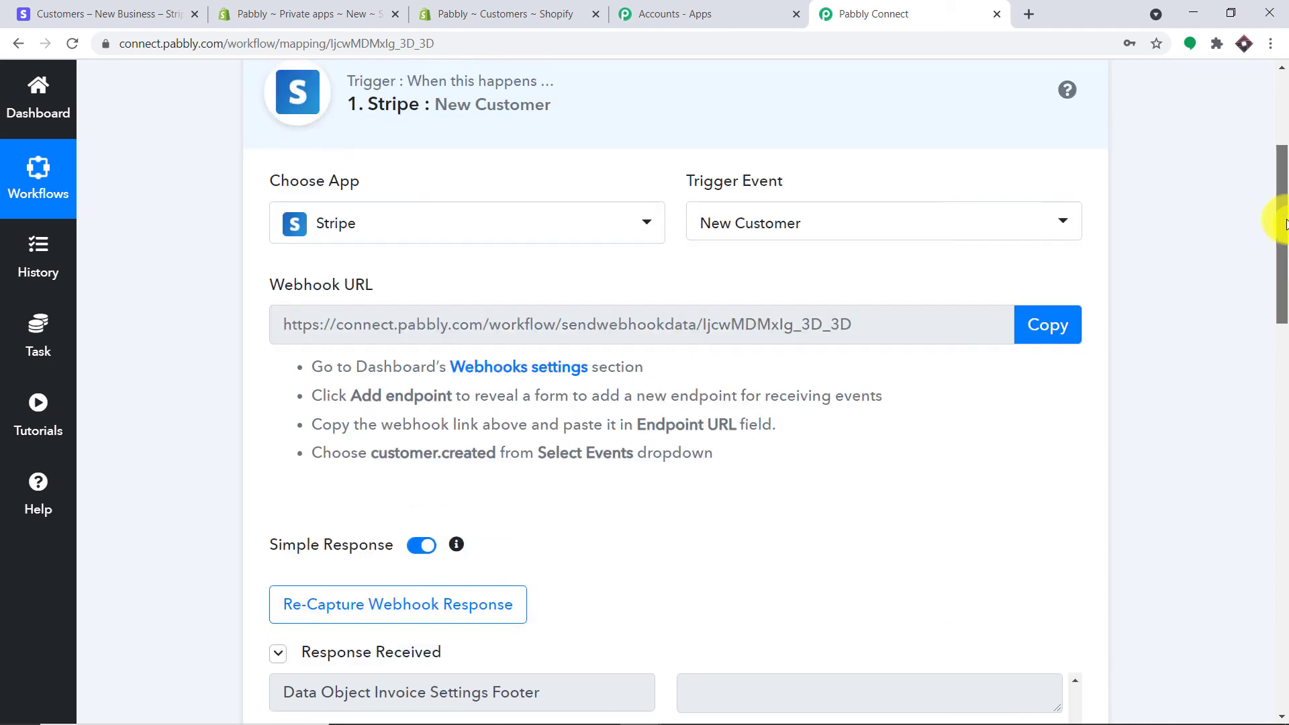
left_click(607, 214)
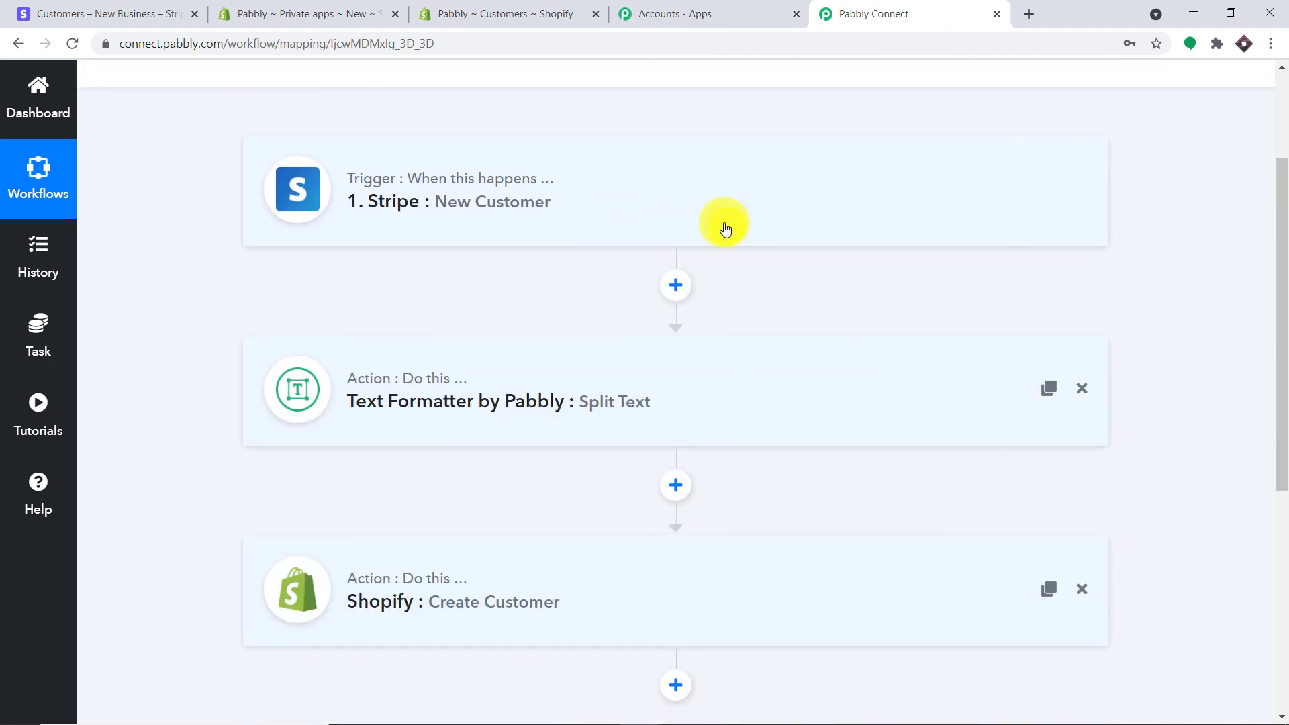